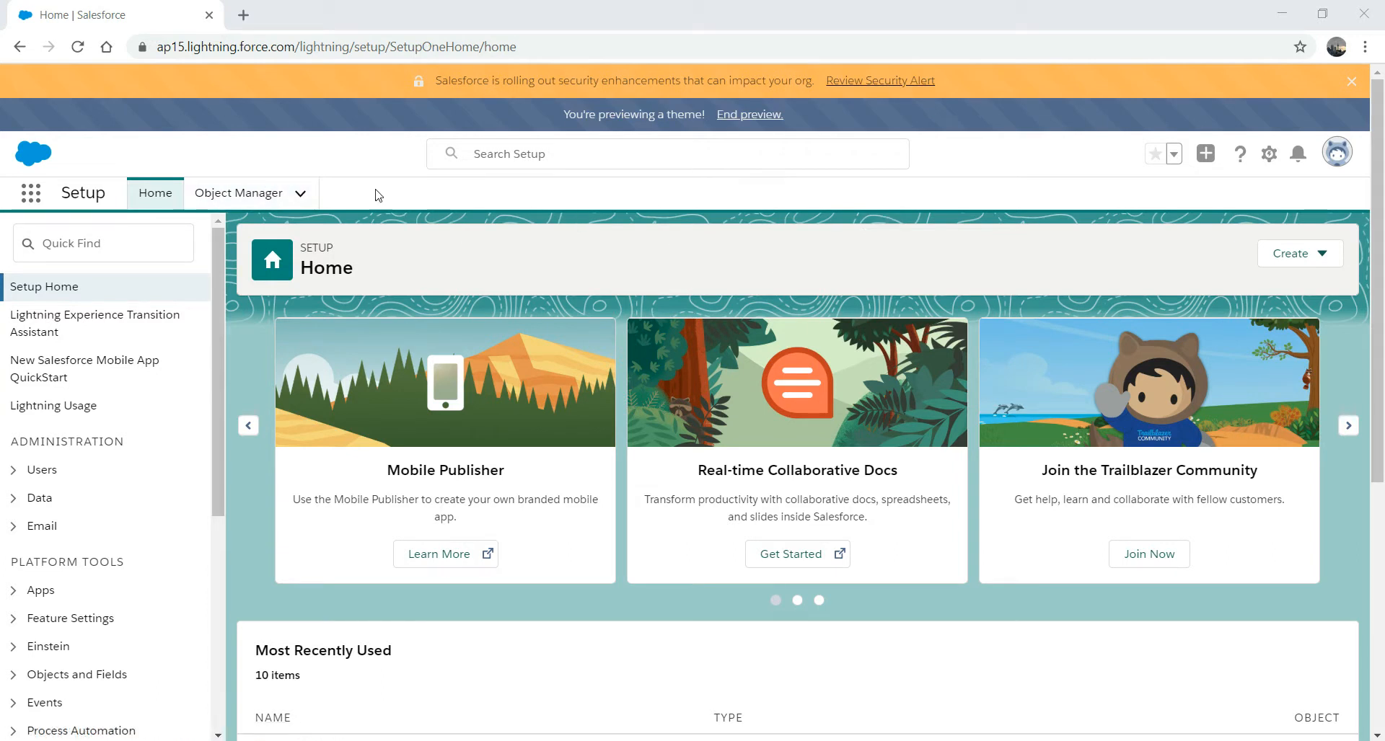
# - Find PorterBeer in Object Manager by searching 'por' and show its Fields & Relationships
pyautogui.click(251, 200)
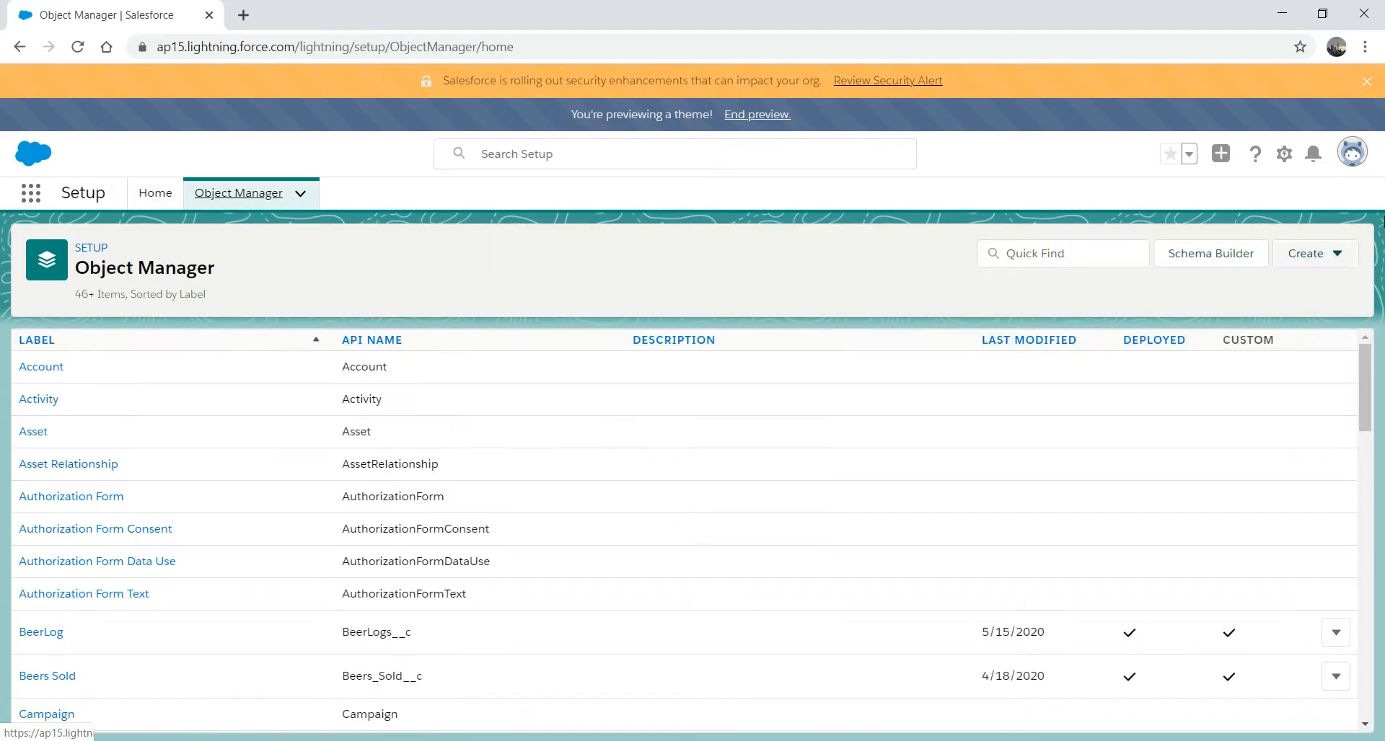
pyautogui.click(1286, 155)
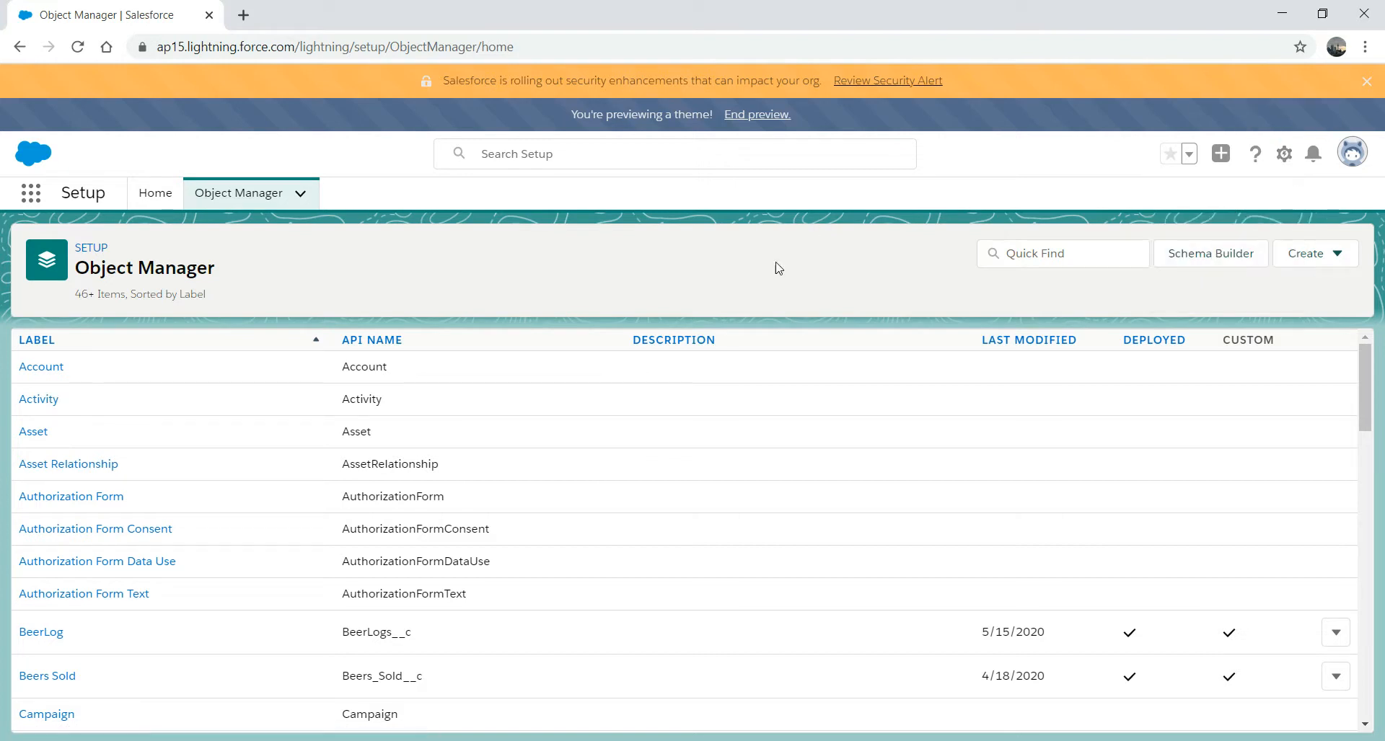
pyautogui.click(1043, 253)
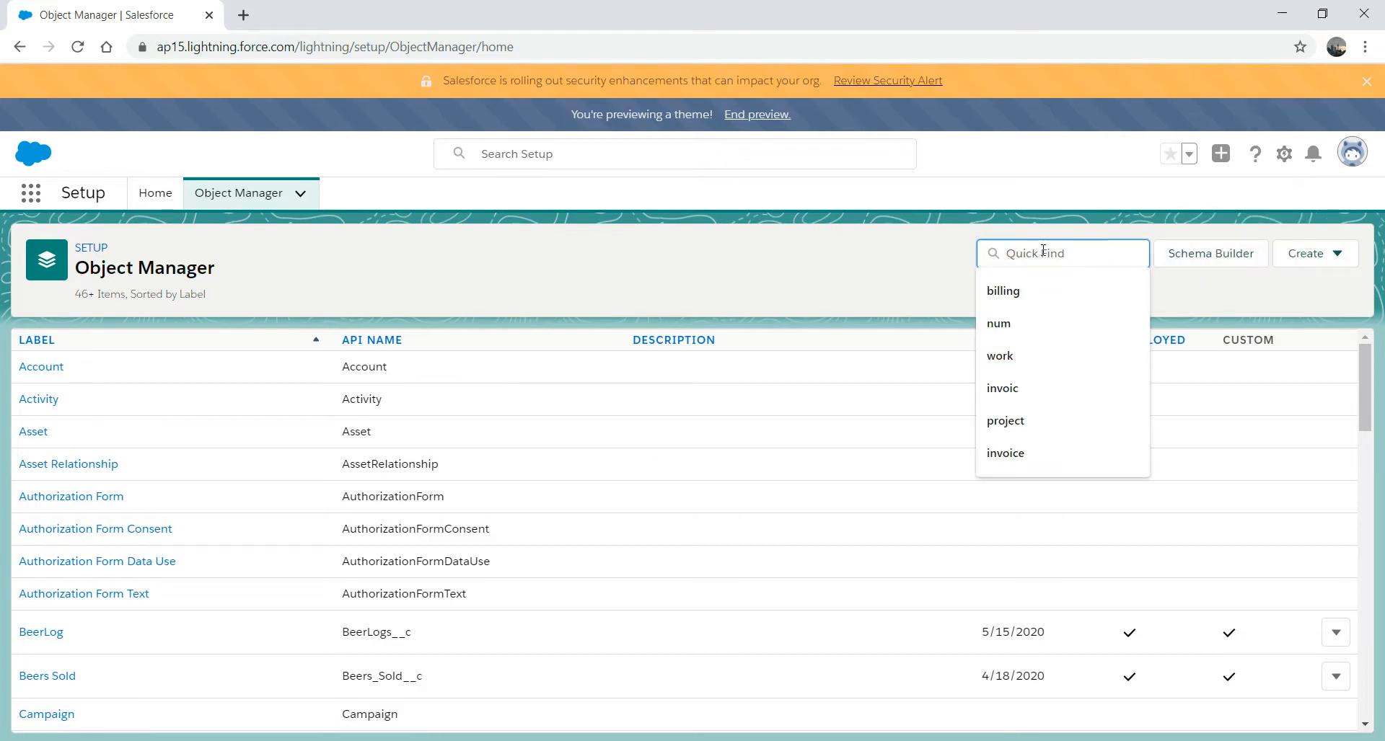
pyautogui.write('beer')
pyautogui.press('BackSpace')
pyautogui.press('BackSpace')
pyautogui.press('BackSpace')
pyautogui.press('BackSpace')
pyautogui.write('por')
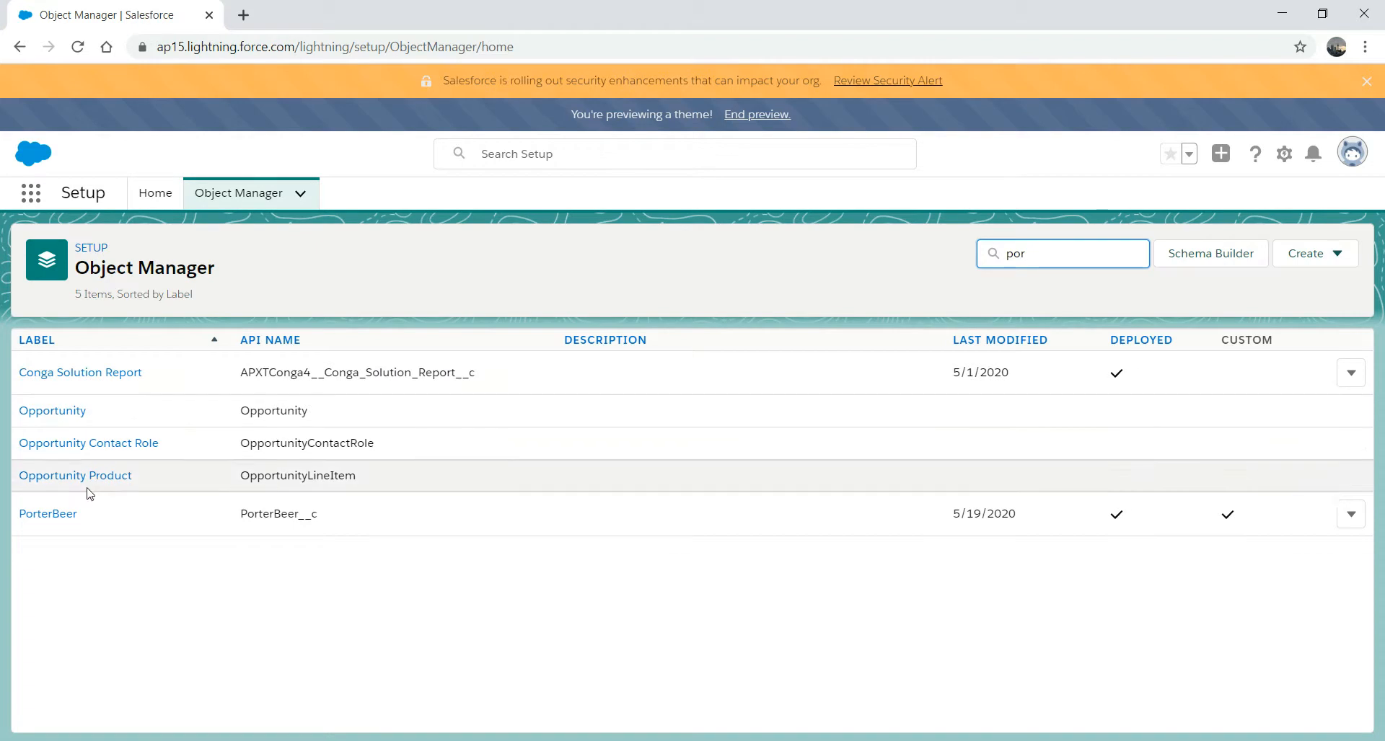
pyautogui.click(58, 518)
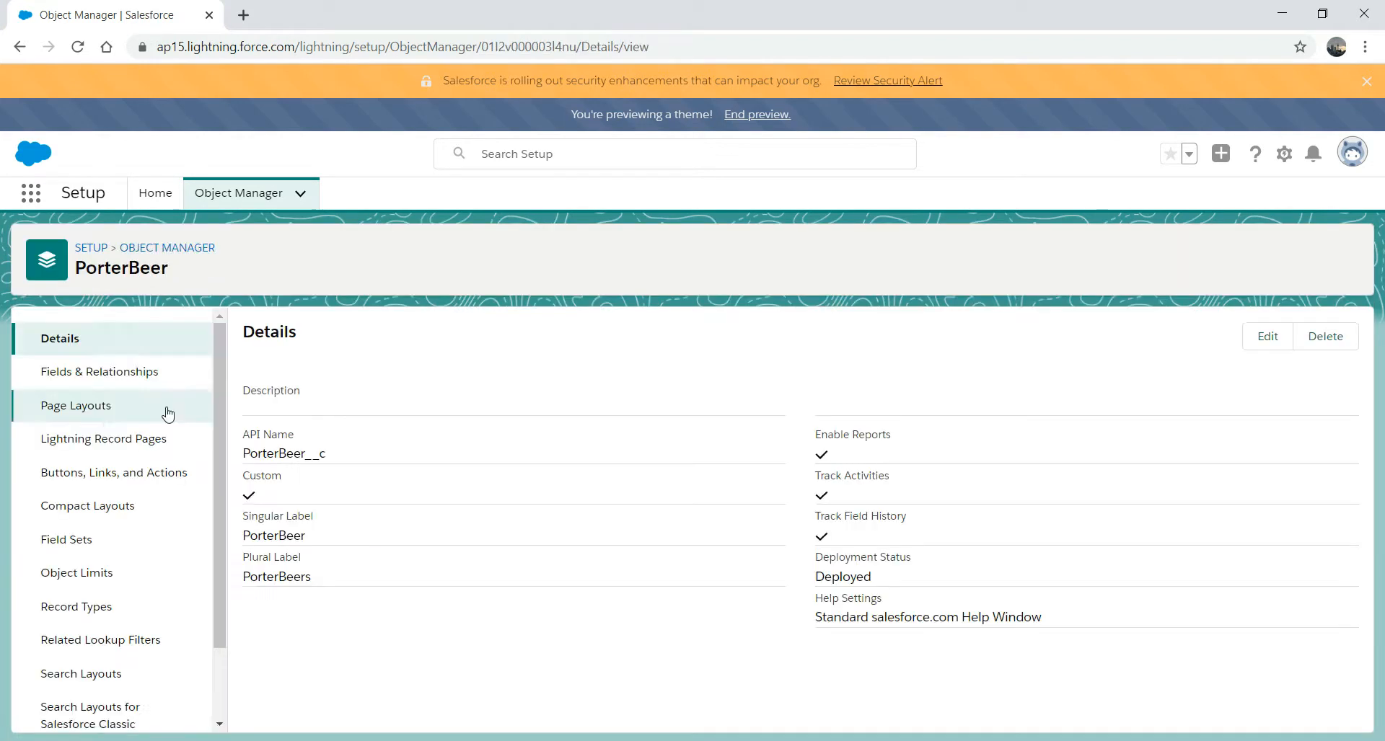
pyautogui.click(101, 374)
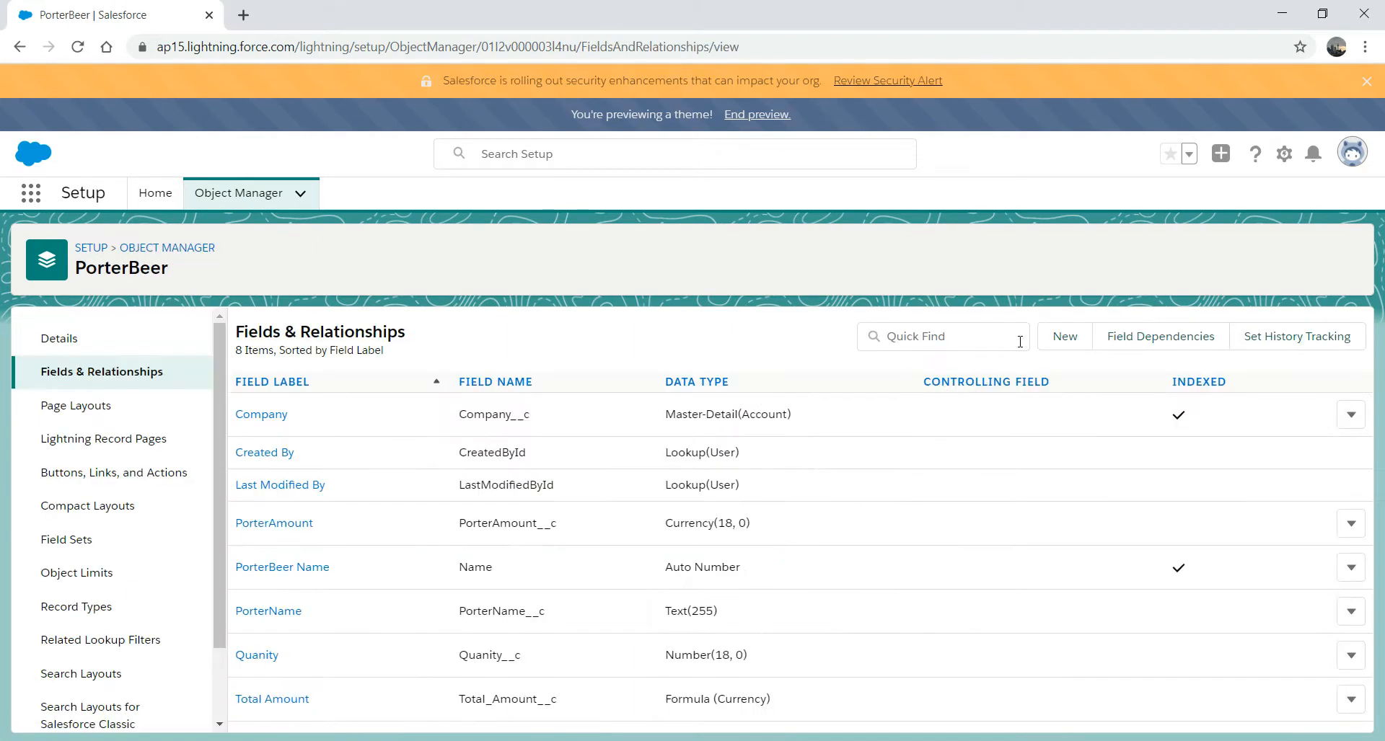
# - Start a new Checkbox custom field labelled AmountApproved
pyautogui.click(1074, 349)
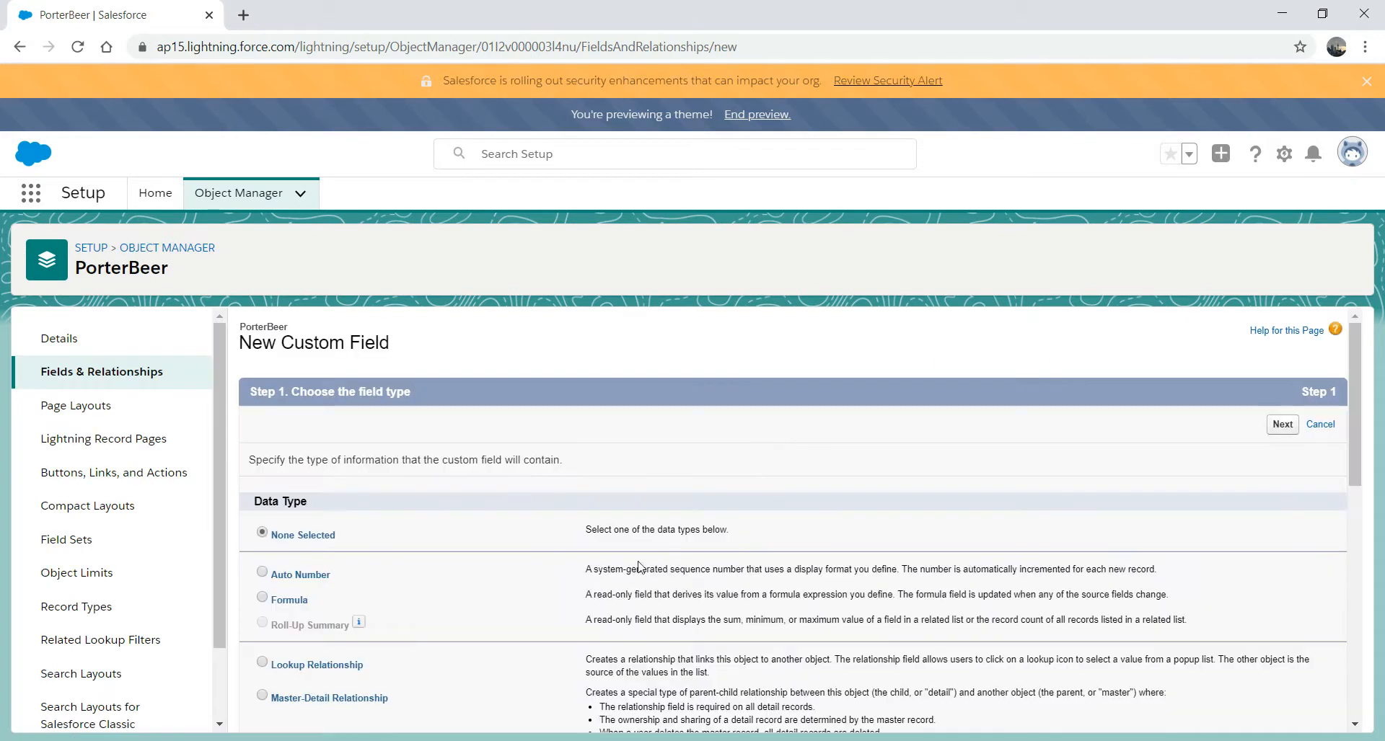
pyautogui.scroll(-3, 1355, 410)
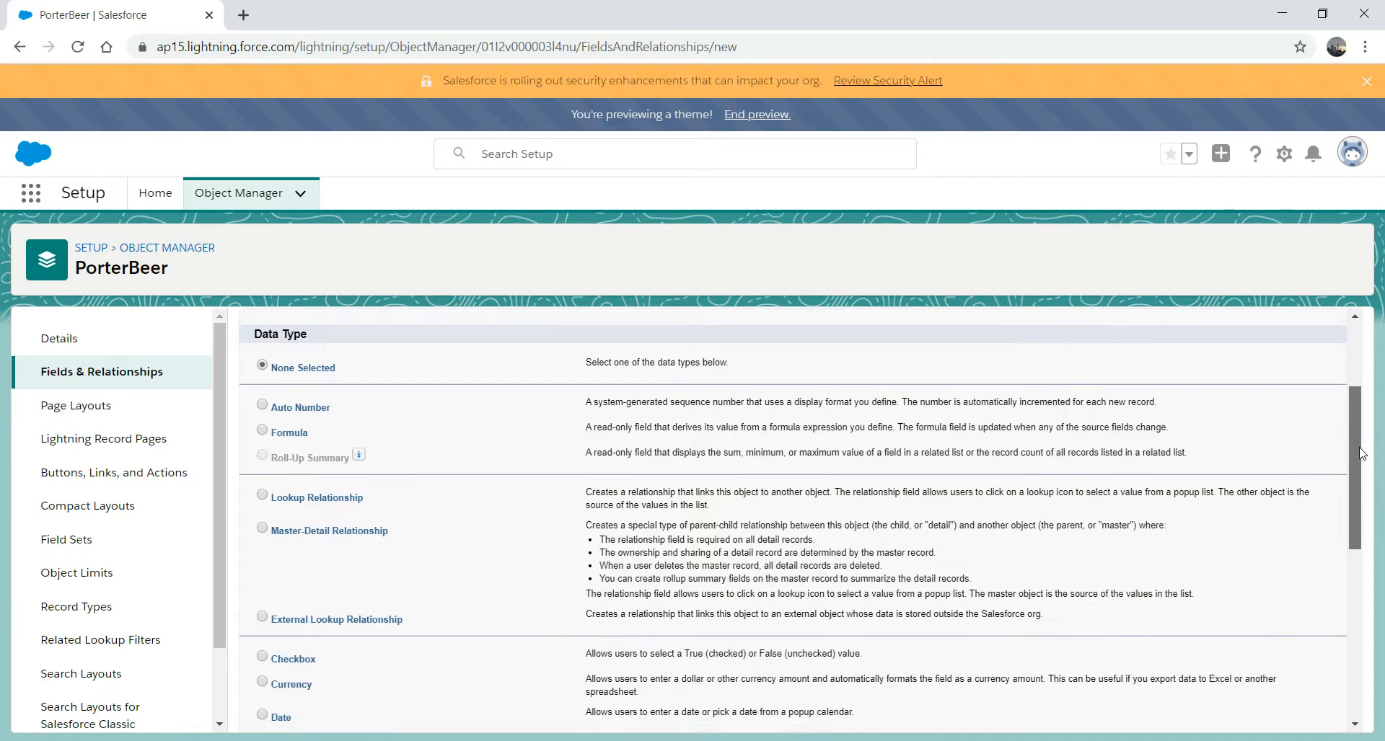
pyautogui.click(274, 589)
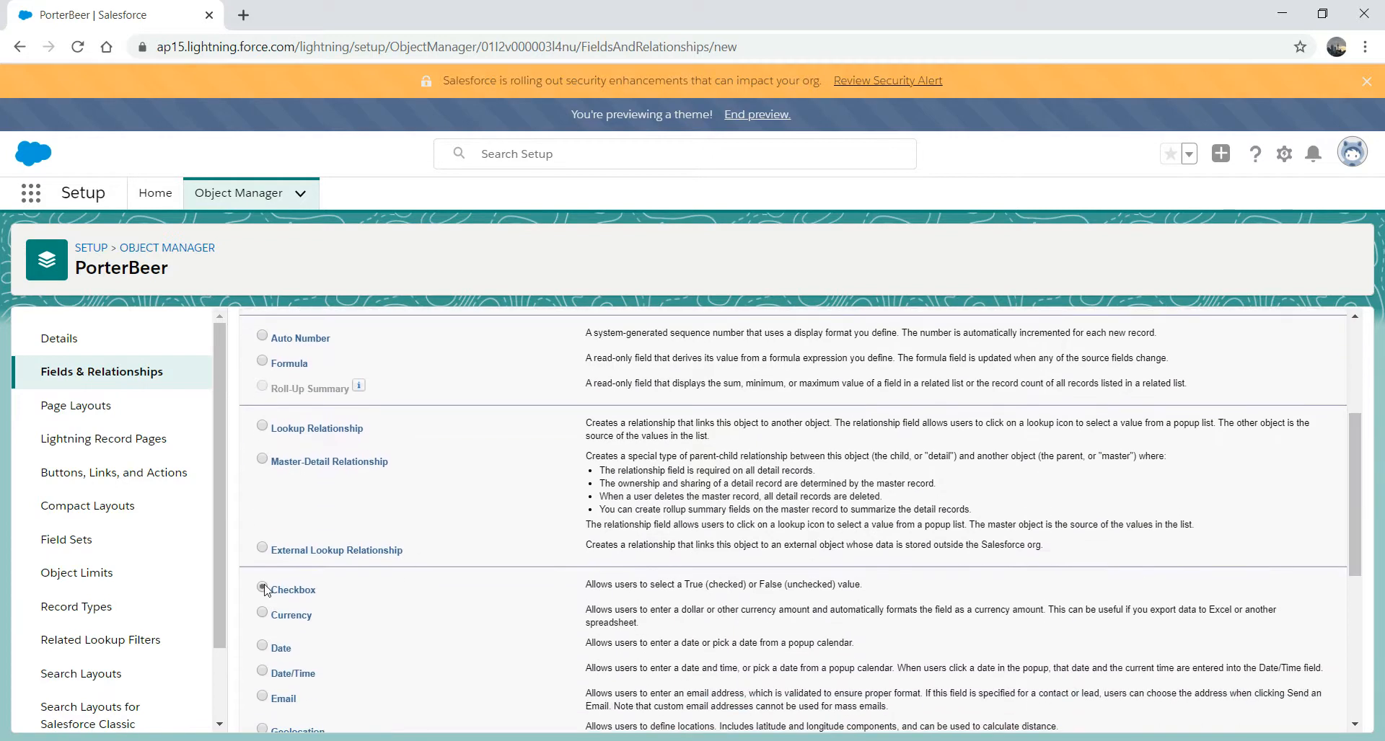
pyautogui.scroll(-4, 1356, 445)
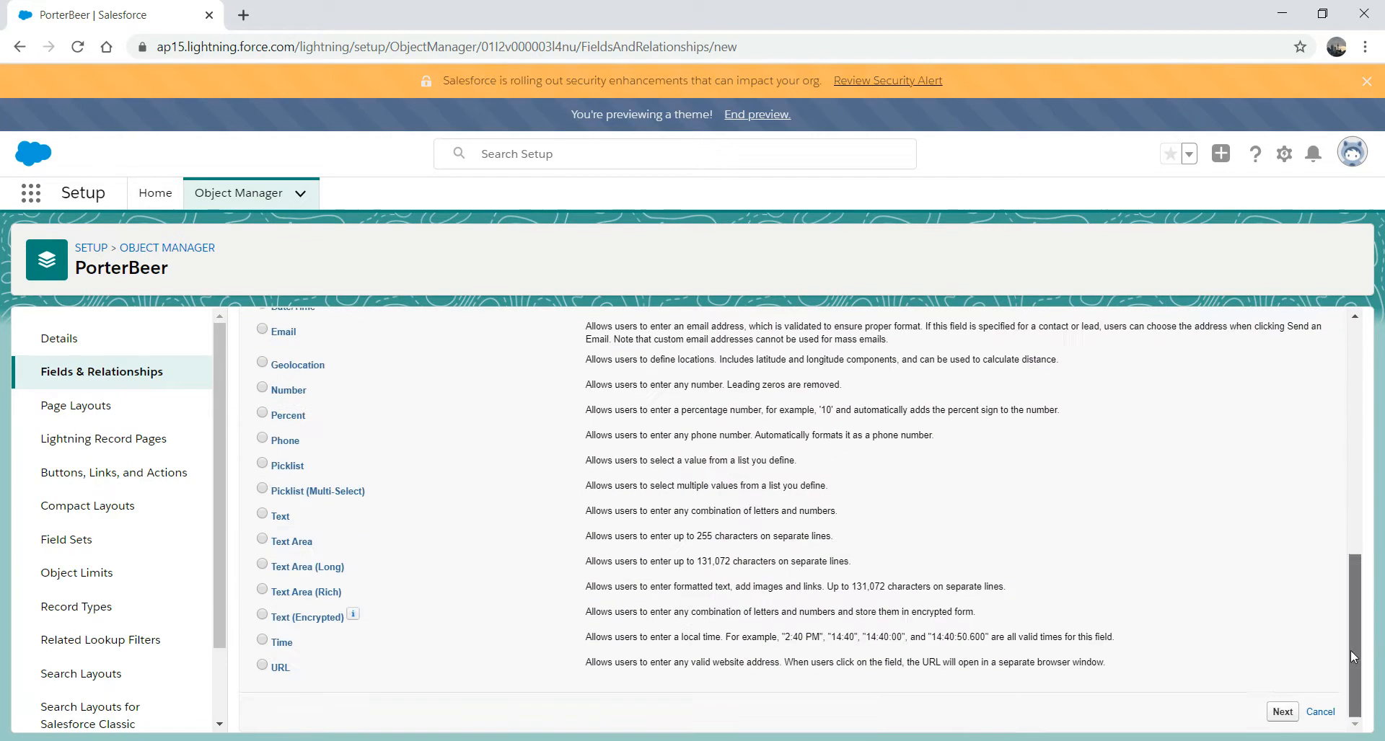
pyautogui.click(1283, 710)
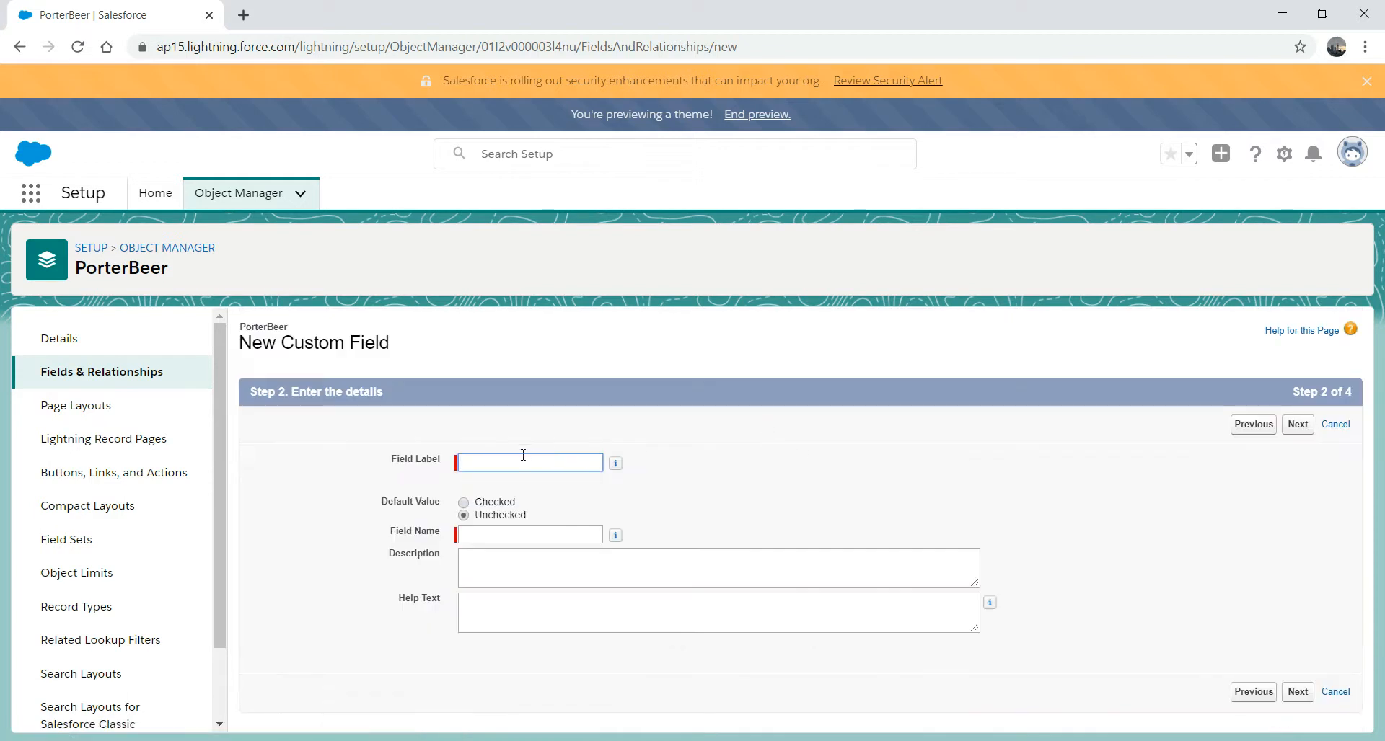
pyautogui.click(519, 456)
pyautogui.write('Ammounts')
pyautogui.press('BackSpace')
pyautogui.press('BackSpace')
pyautogui.press('BackSpace')
pyautogui.press('BackSpace')
pyautogui.press('BackSpace')
pyautogui.press('BackSpace')
pyautogui.write('ountApproved')
pyautogui.press('Tab')
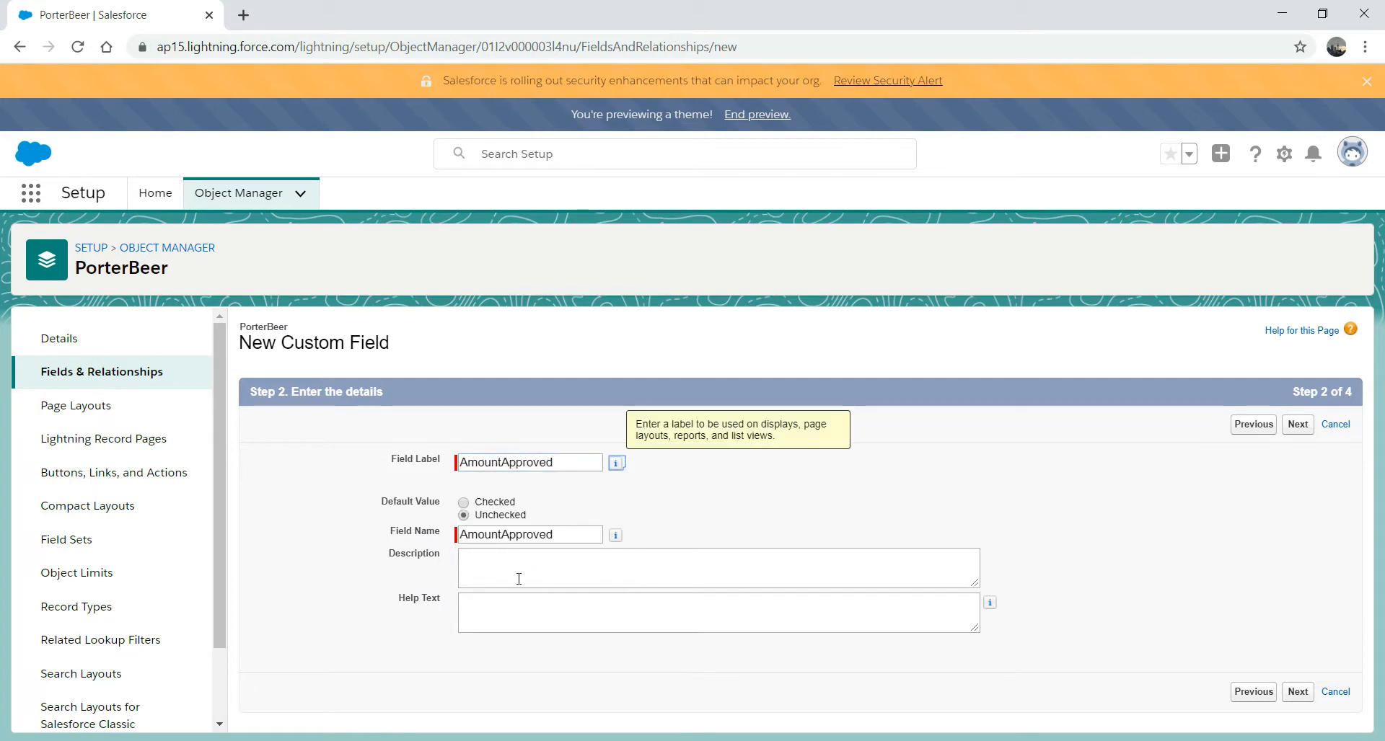
# - Make AmountApproved read-only for all profiles, keep it on PorterBeer Layout, and save
pyautogui.click(1298, 693)
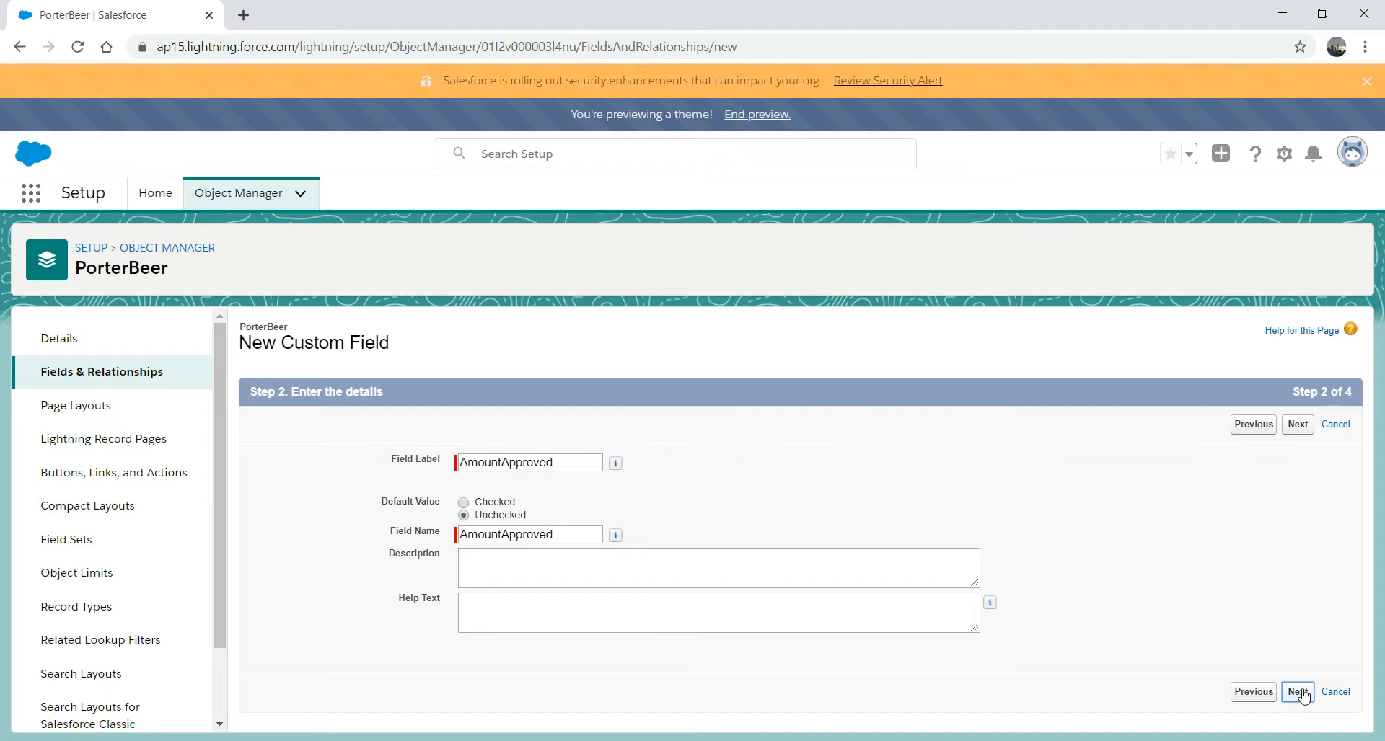
pyautogui.click(1175, 576)
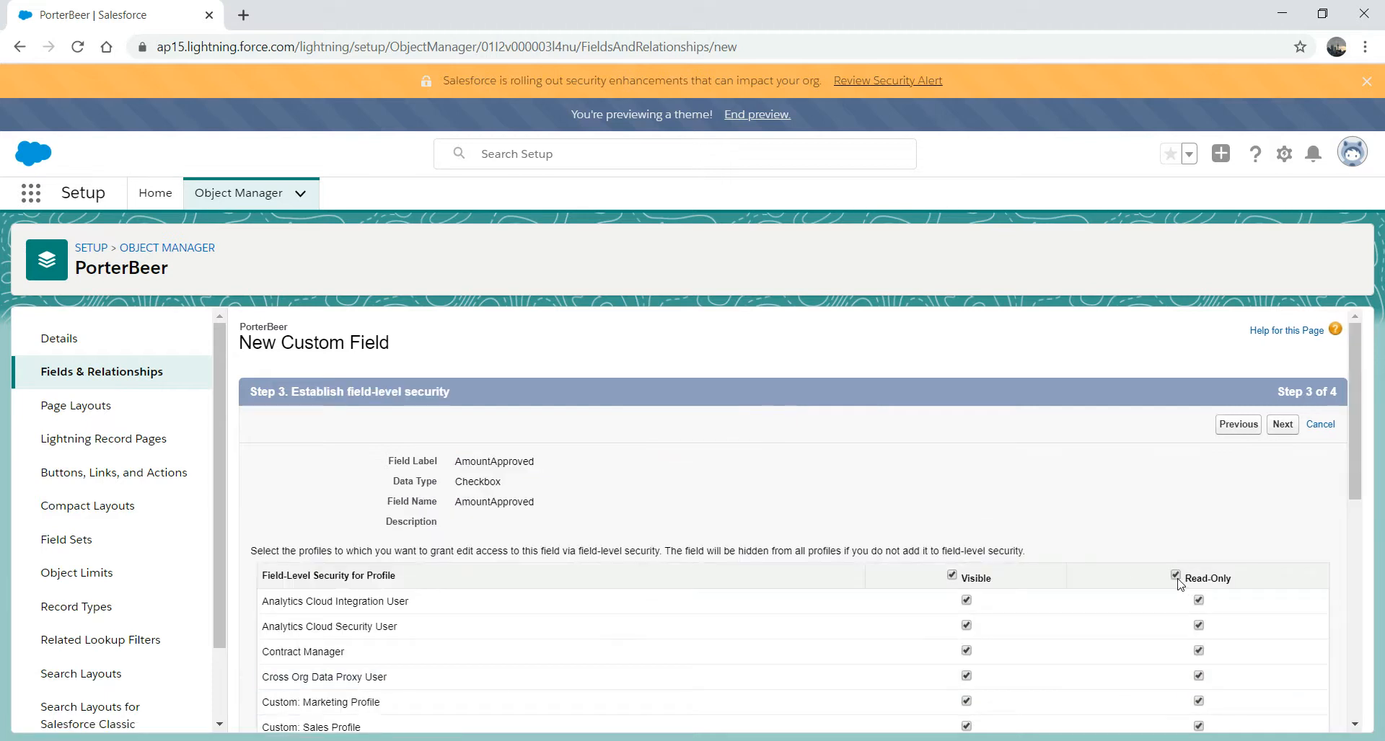
pyautogui.click(1282, 426)
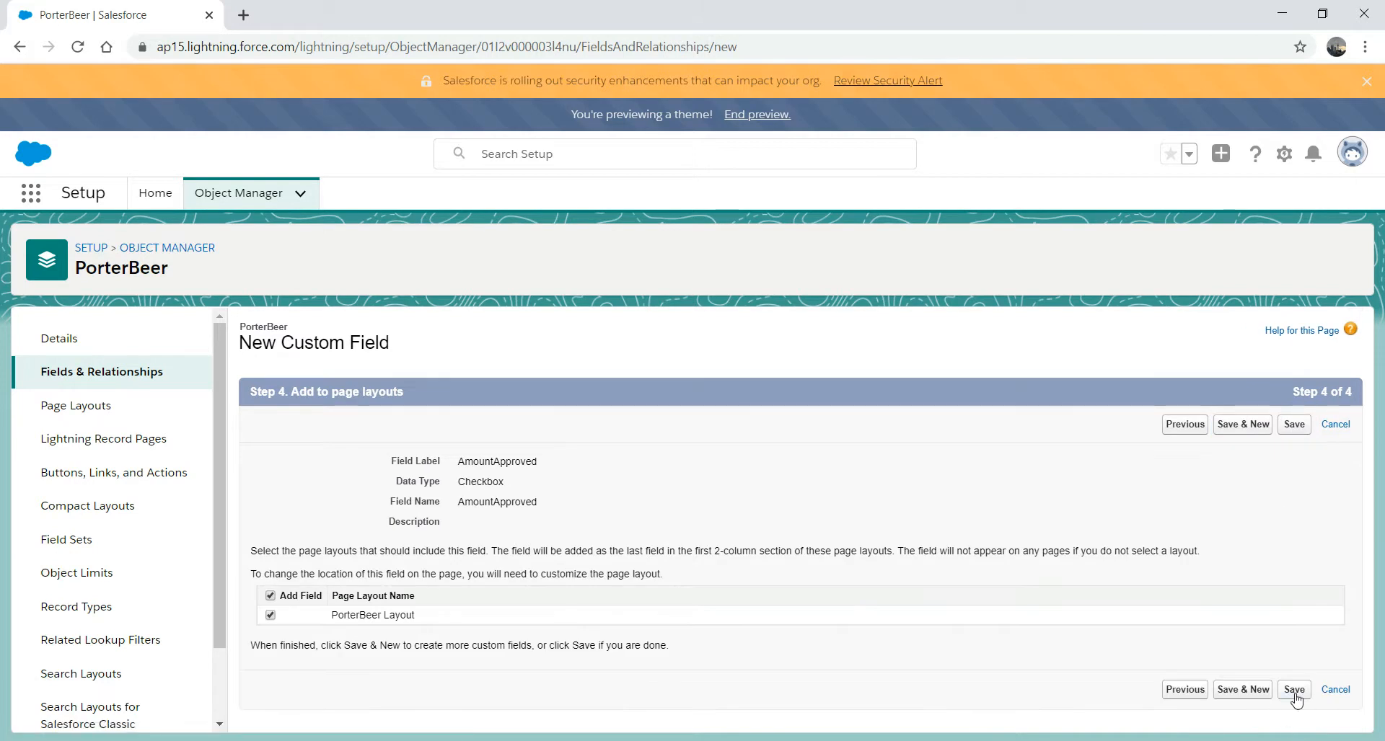
pyautogui.click(1294, 691)
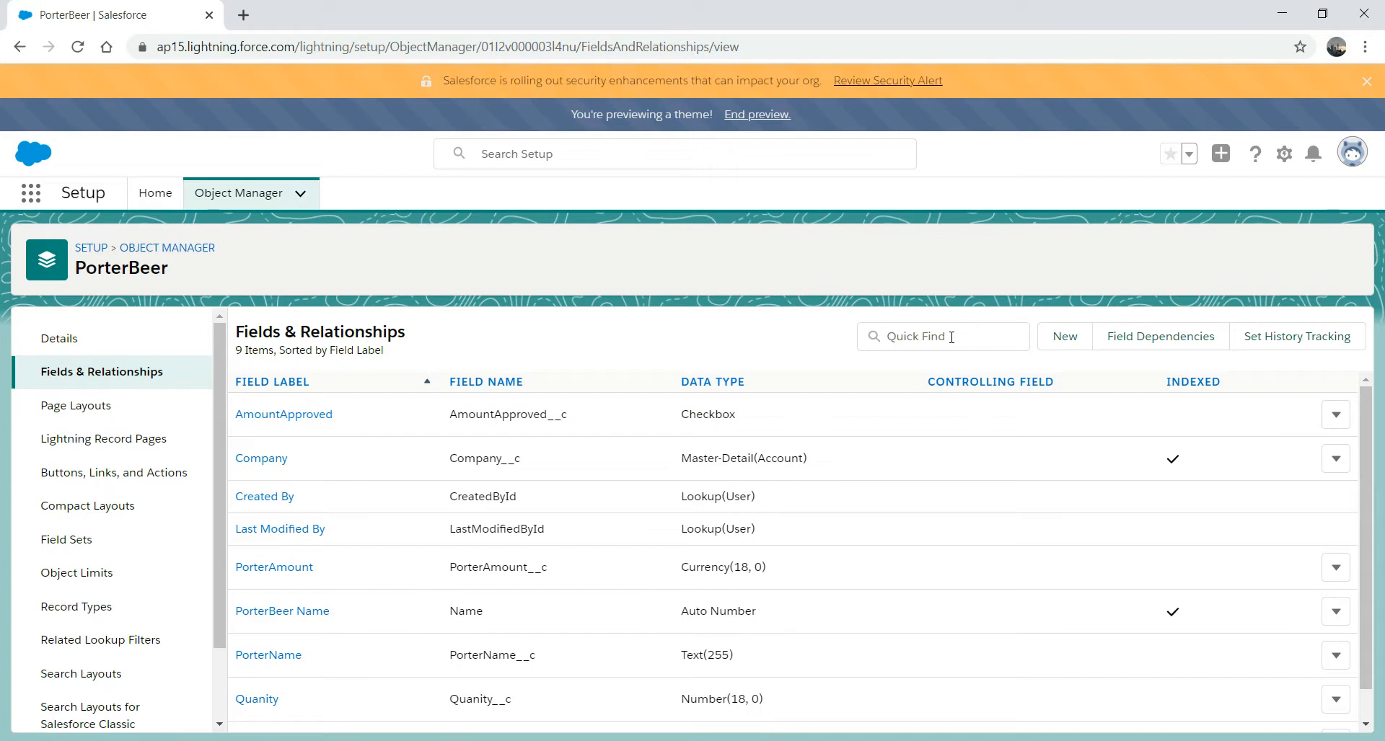
# - Start another Checkbox custom field labelled AmountRejected, with its name filled from the label
pyautogui.click(1067, 337)
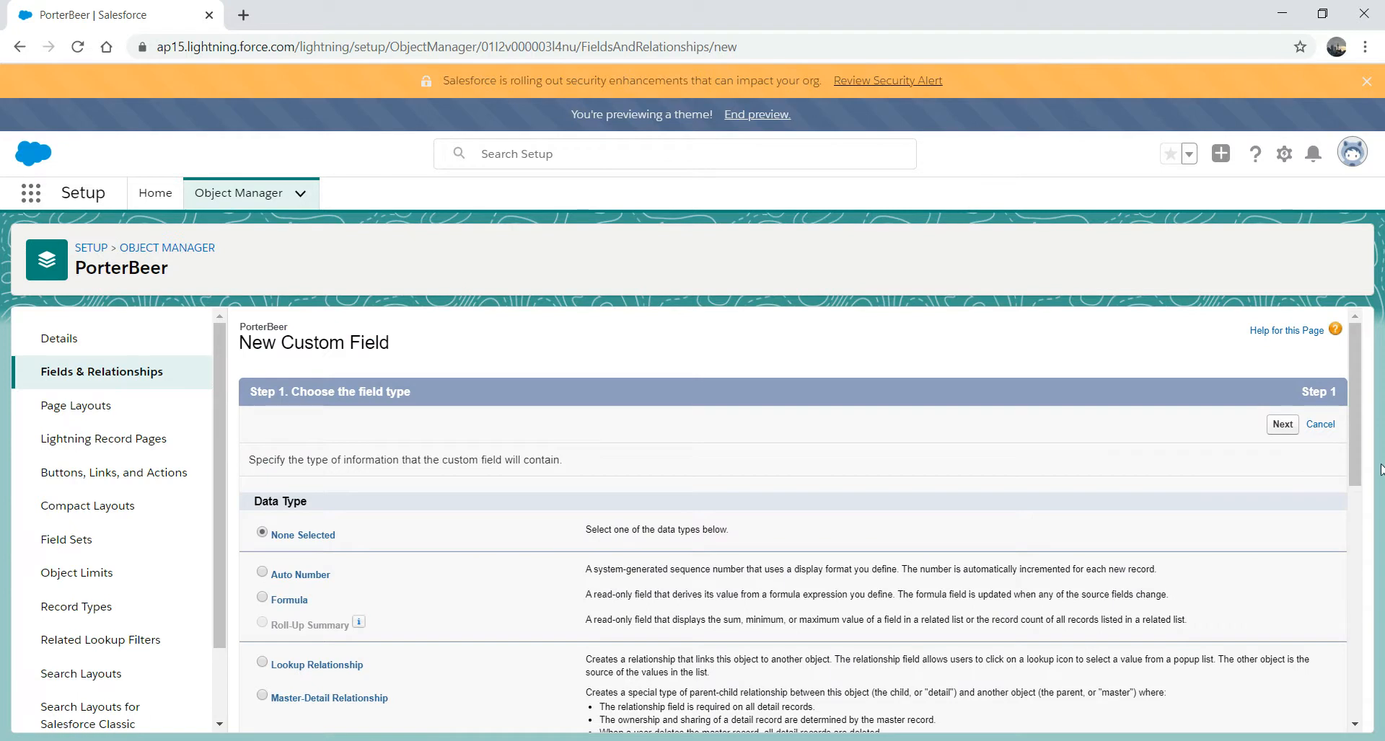
pyautogui.moveTo(1356, 410); pyautogui.dragTo(1353, 625)
pyautogui.click(1285, 717)
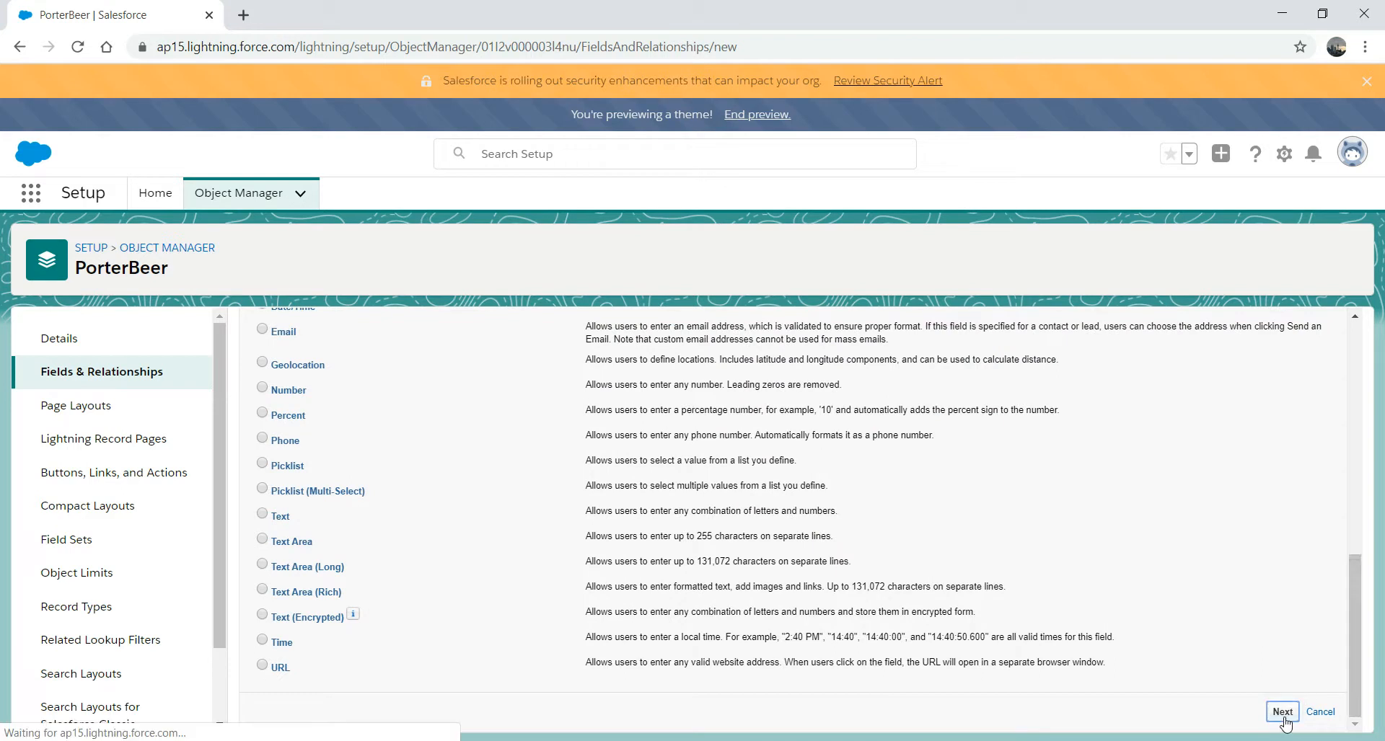
pyautogui.click(489, 462)
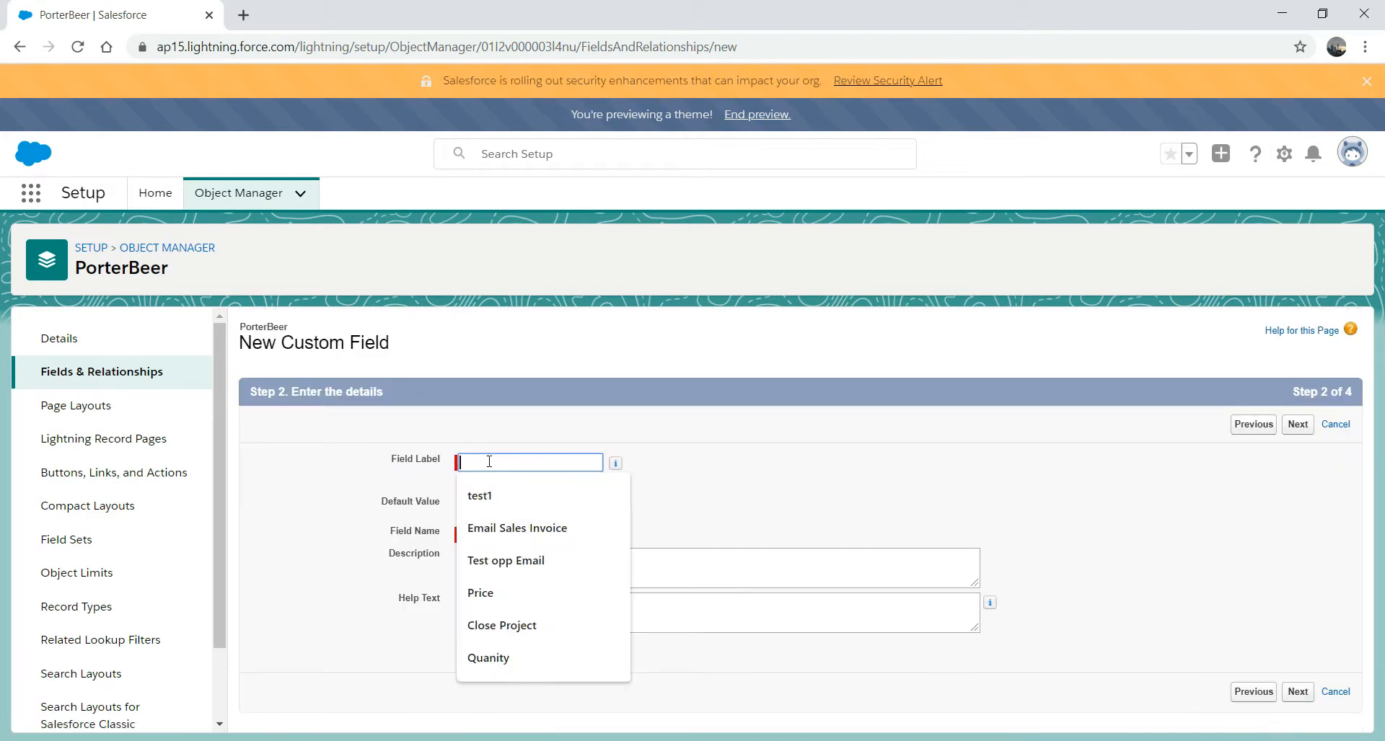
pyautogui.write('AMOUNT')
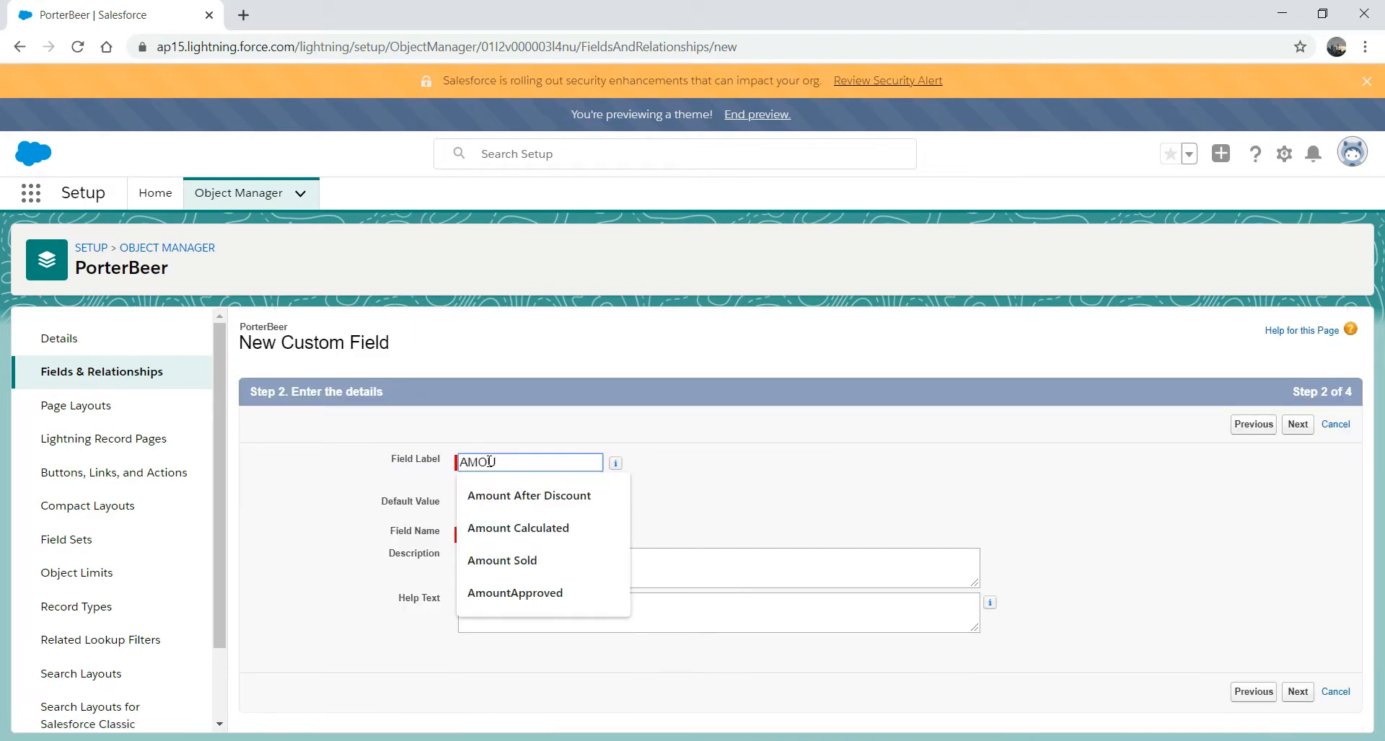
pyautogui.press('BackSpace')
pyautogui.press('BackSpace')
pyautogui.press('BackSpace')
pyautogui.write('mo')
pyautogui.press('BackSpace')
pyautogui.press('BackSpace')
pyautogui.write('mountRejected')
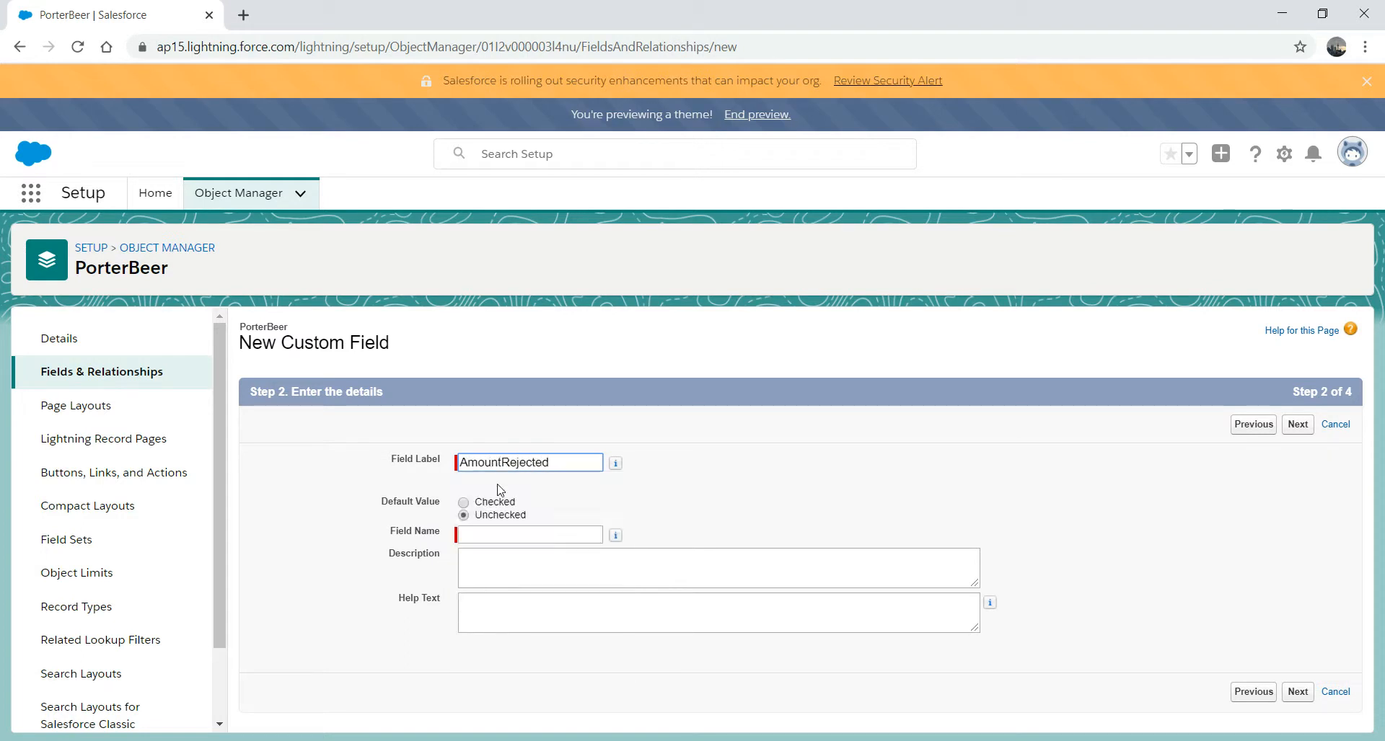
pyautogui.click(493, 535)
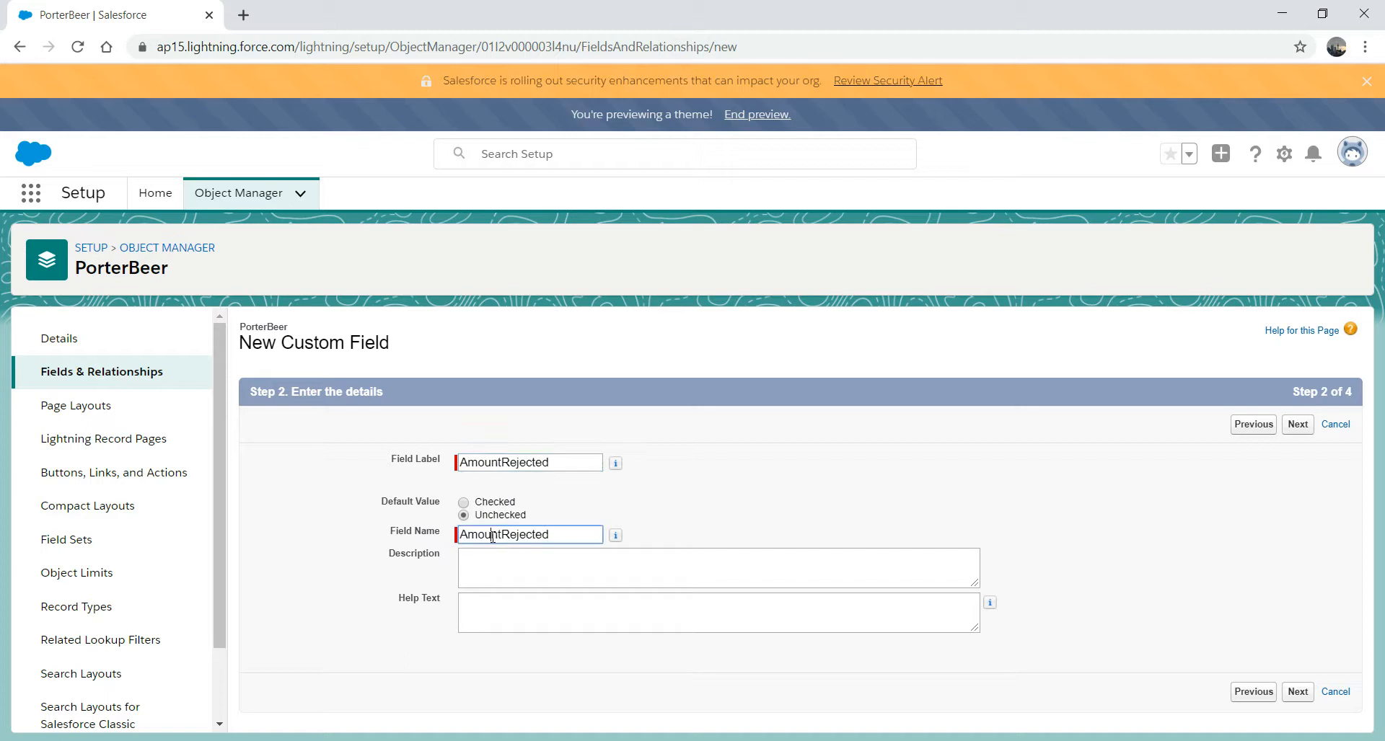
# - Continue through field-level security and save AmountRejected with PorterBeer Layout included
pyautogui.click(1296, 692)
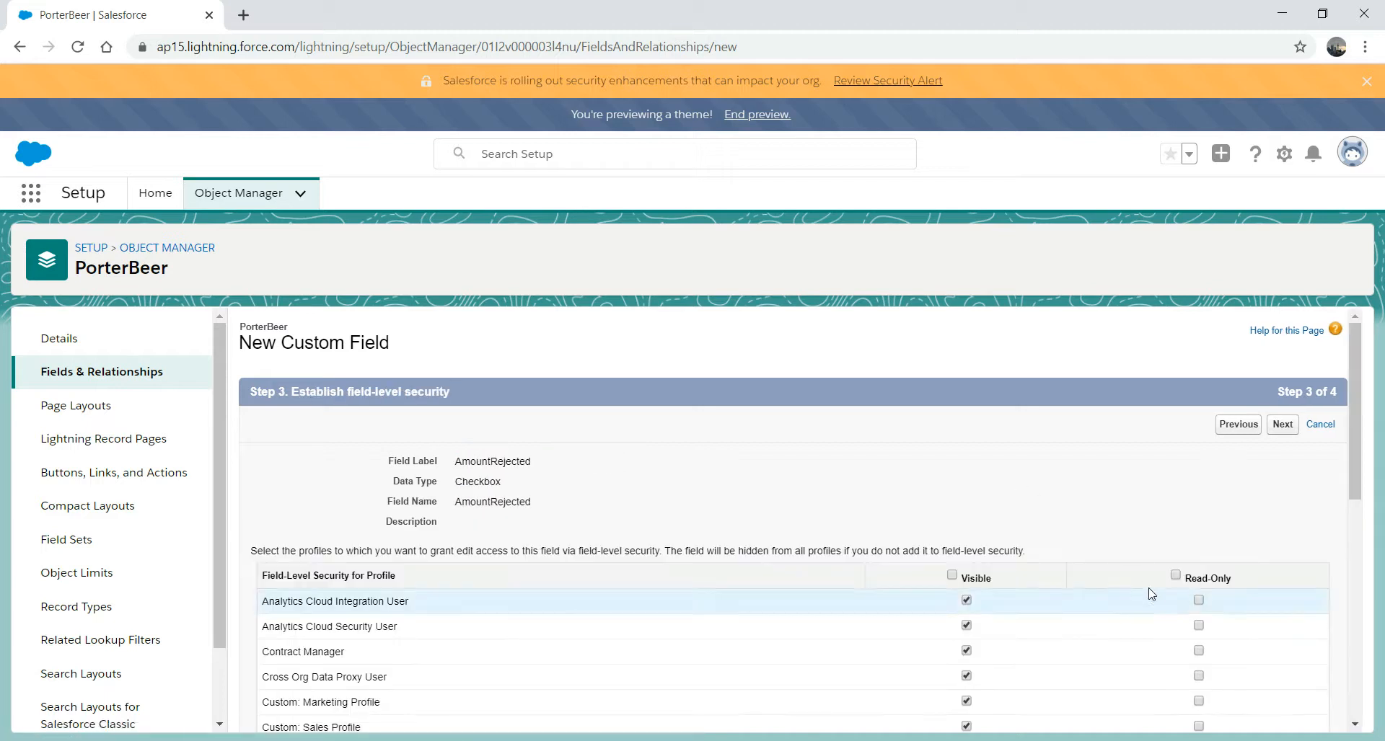
pyautogui.click(1282, 425)
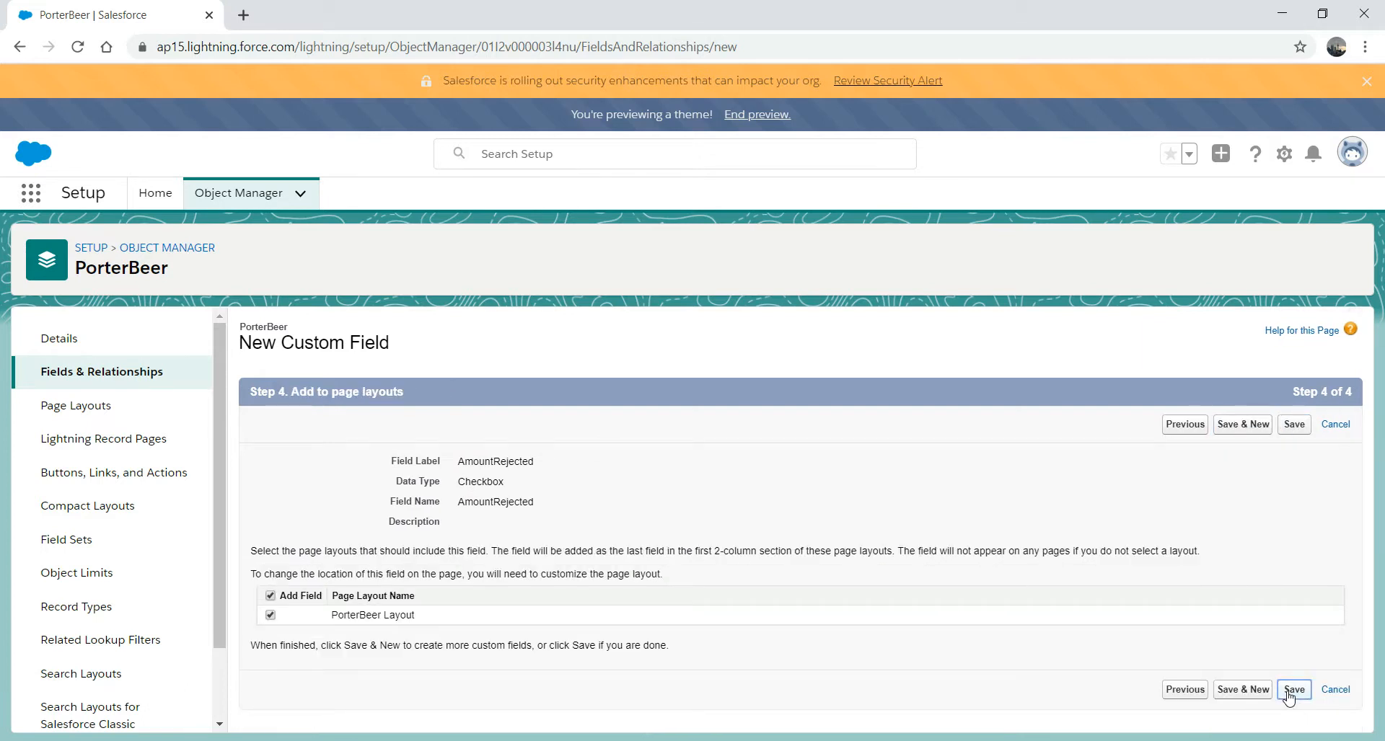
pyautogui.click(1295, 689)
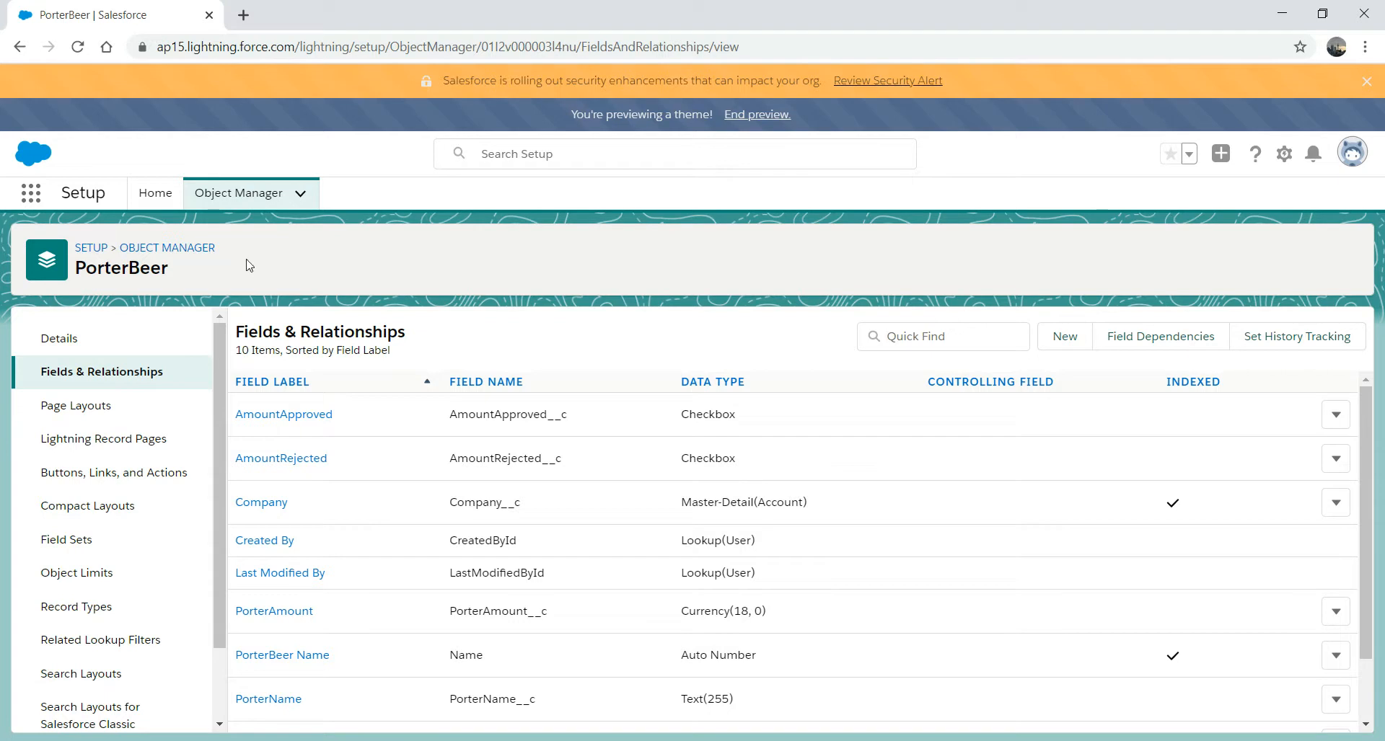
# - Go back to the Setup Home page after AmountRejected is saved
pyautogui.click(116, 248)
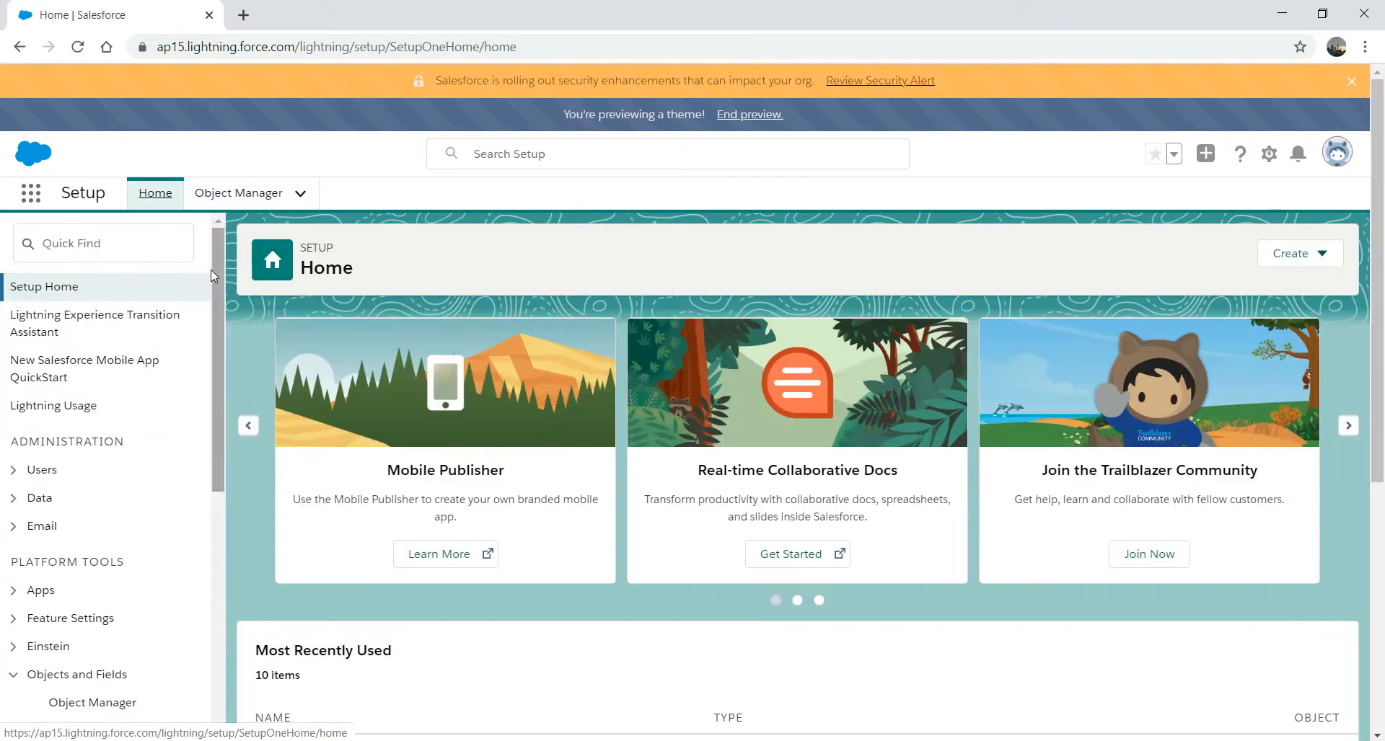
# - Open Approval Processes from a setup search for 'Approval' and keep PorterBeer as the managed object
pyautogui.click(88, 245)
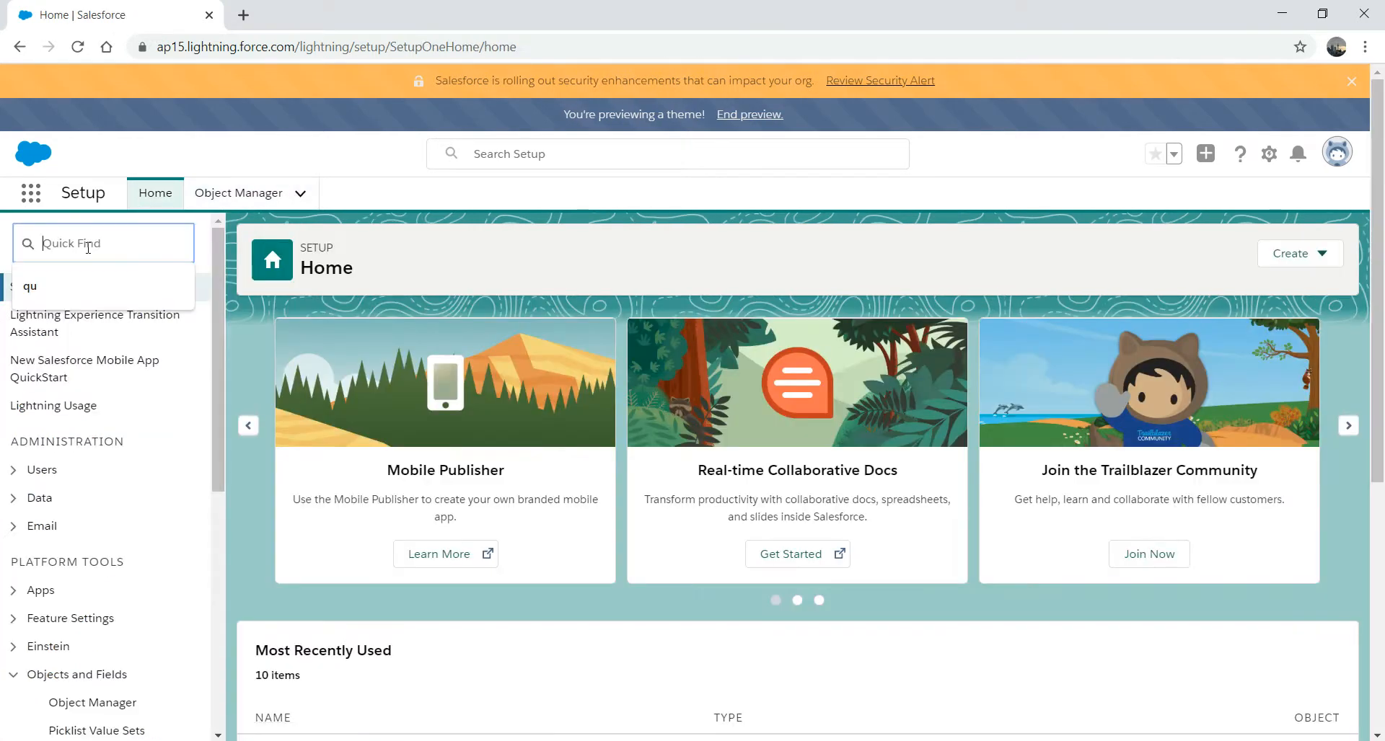
pyautogui.write('Approval')
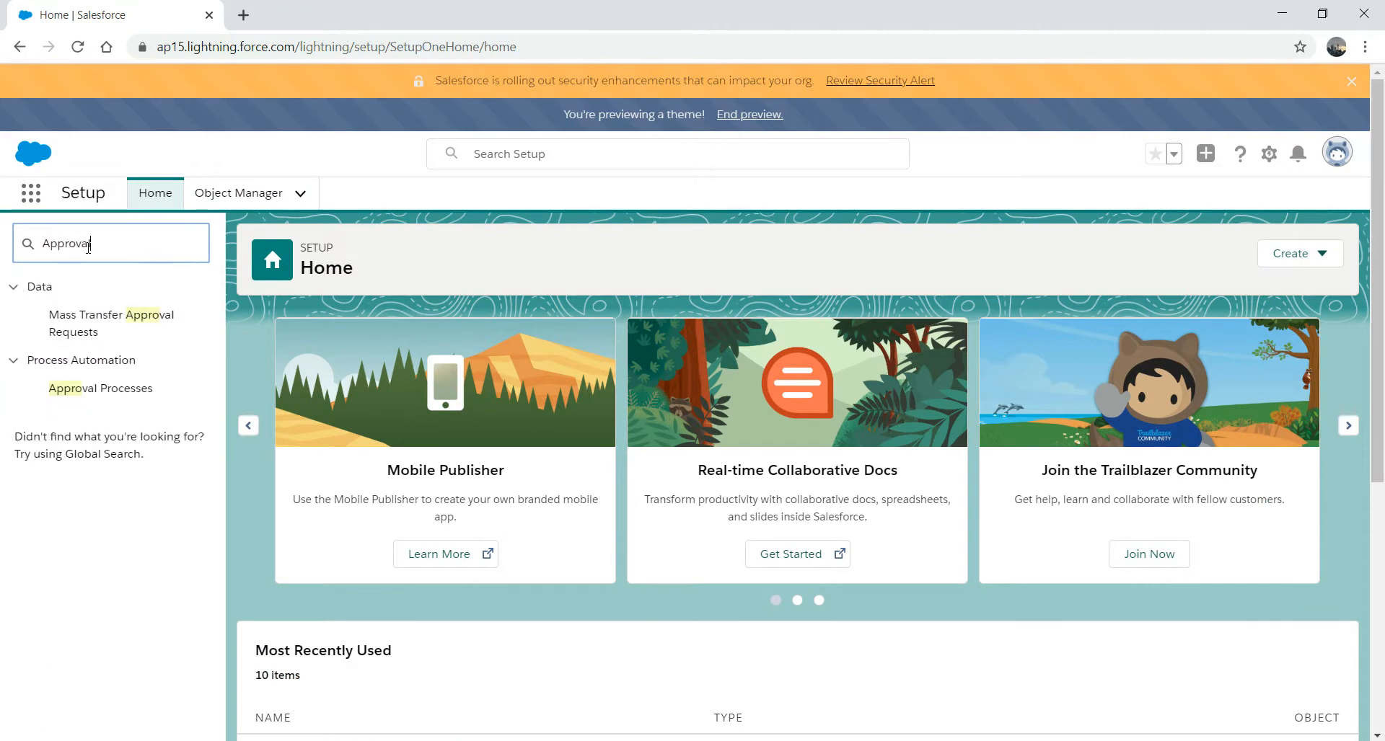
pyautogui.click(130, 393)
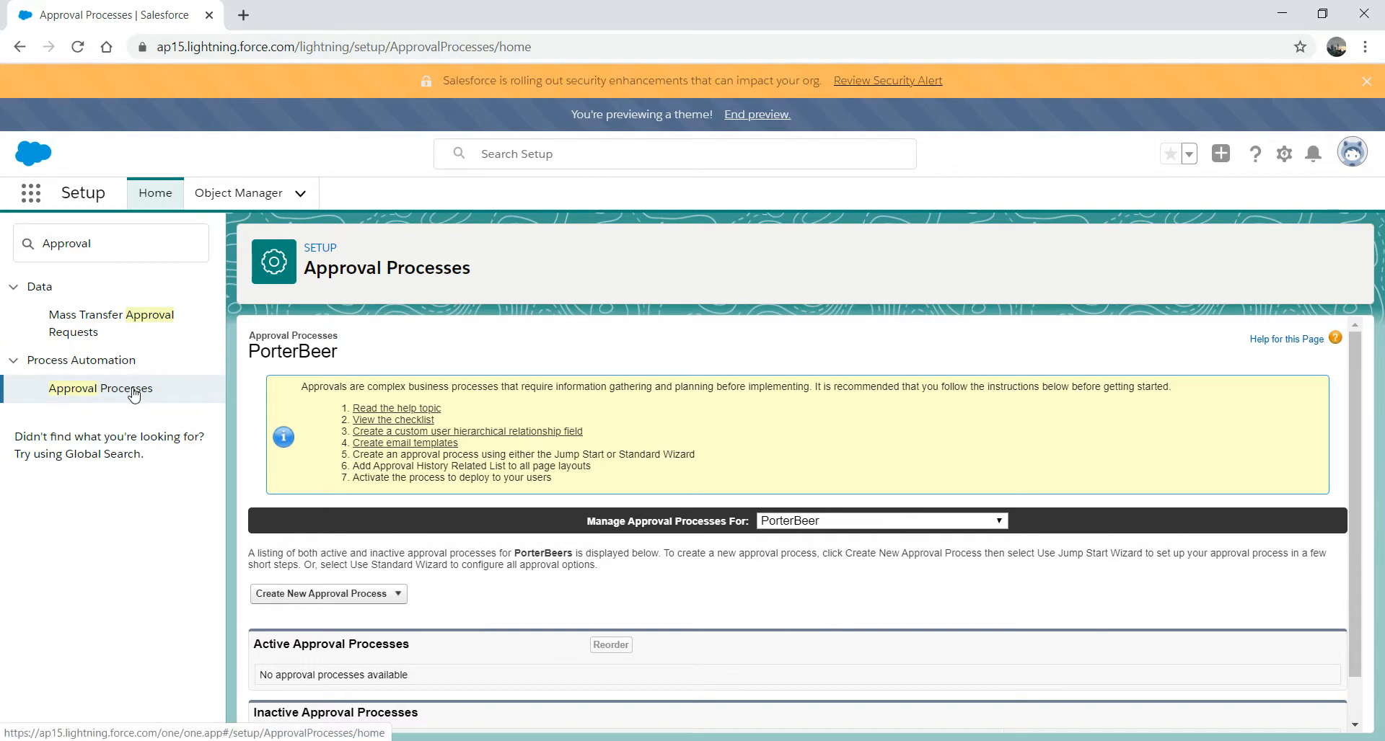
pyautogui.click(1002, 524)
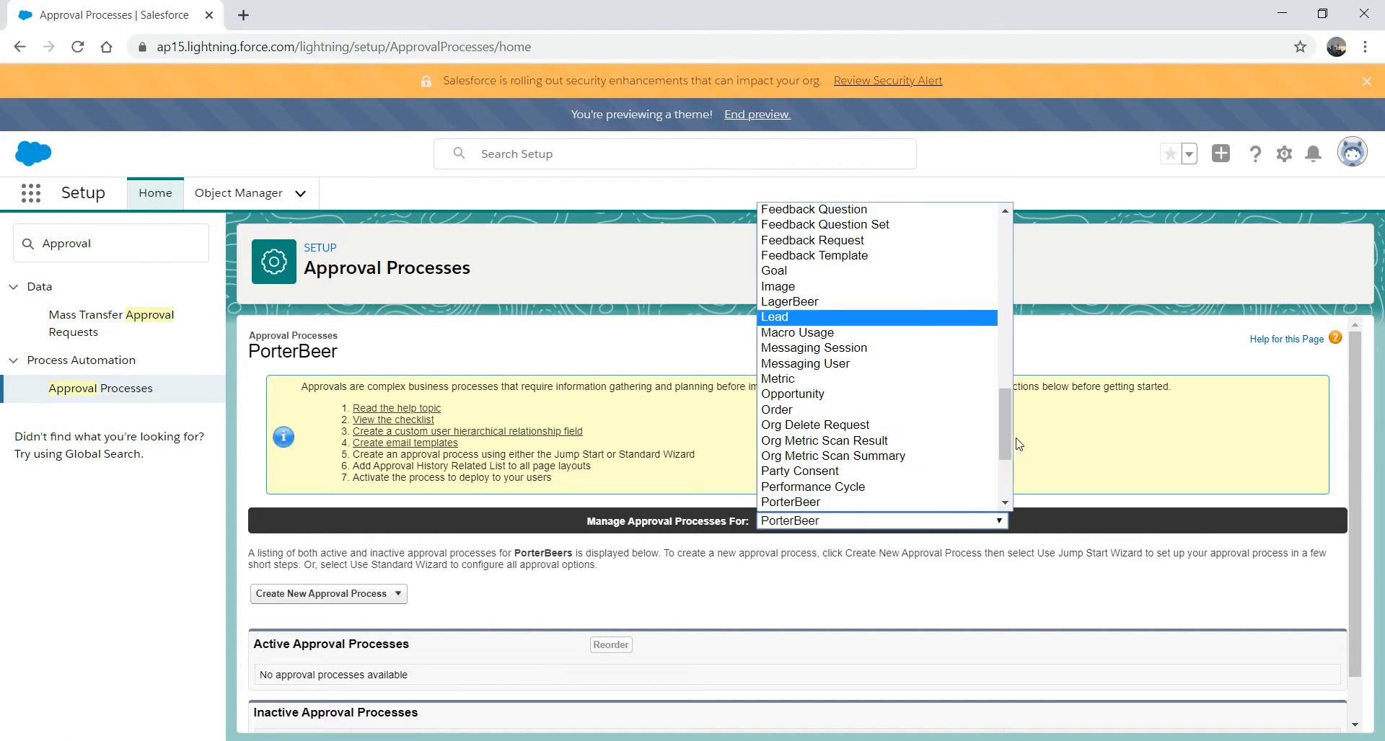
pyautogui.moveTo(1002, 401); pyautogui.dragTo(1001, 293)
pyautogui.click(1062, 516)
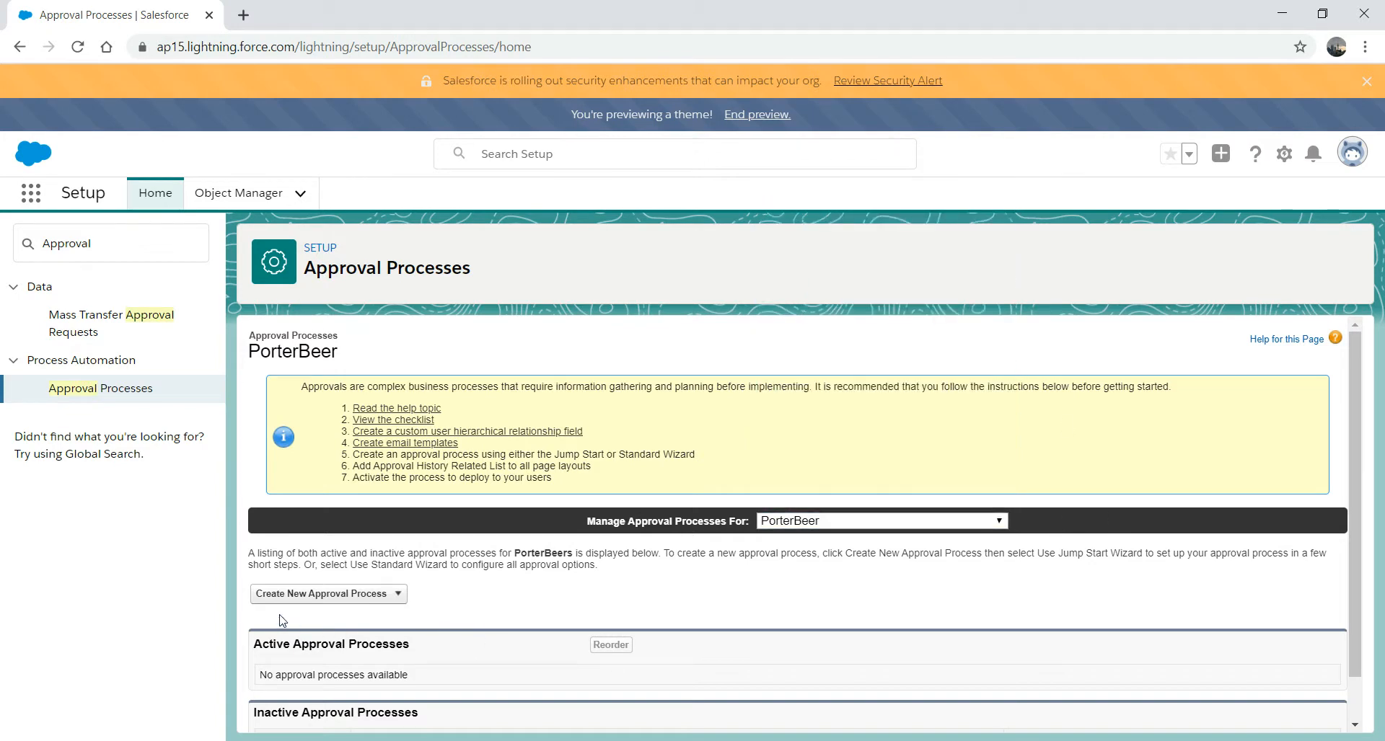
# - Start a Jump Start Wizard approval process for PorterBeer named AmountApproved
pyautogui.click(318, 602)
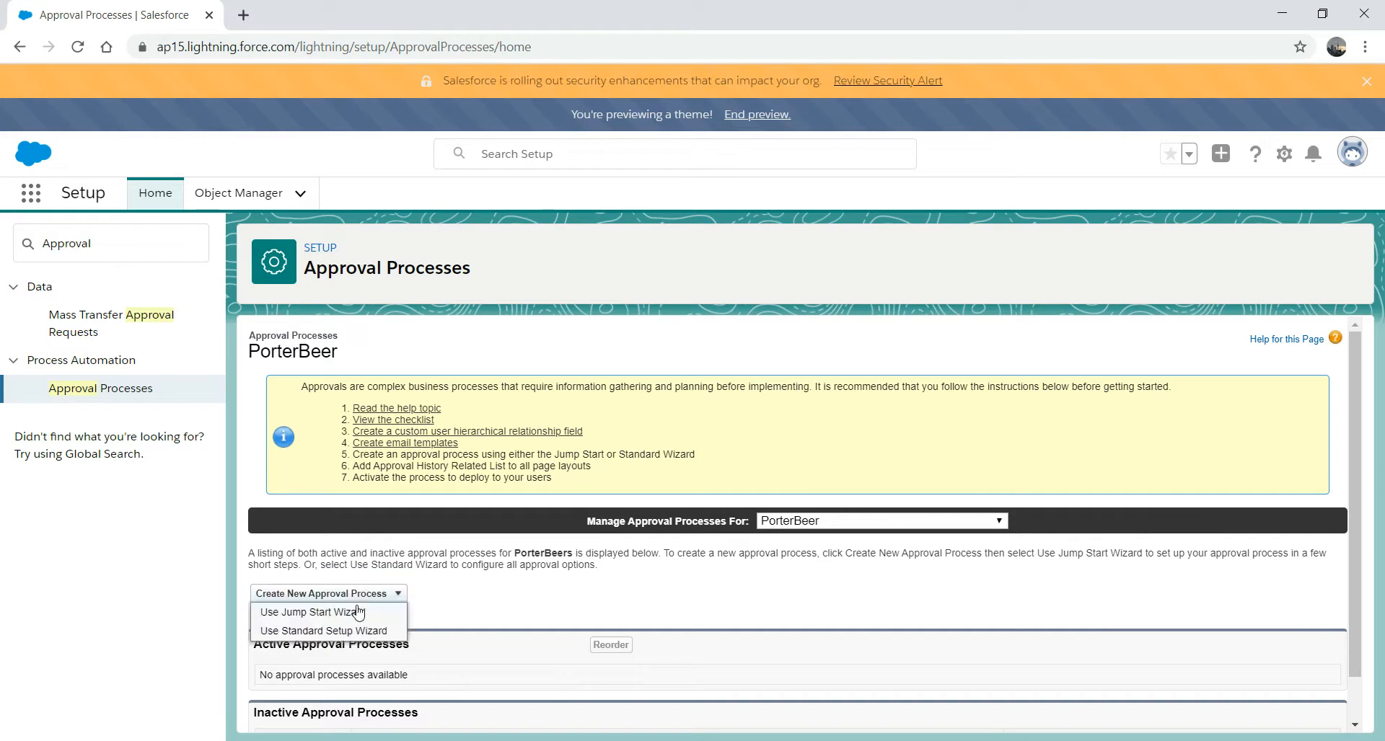
pyautogui.click(314, 614)
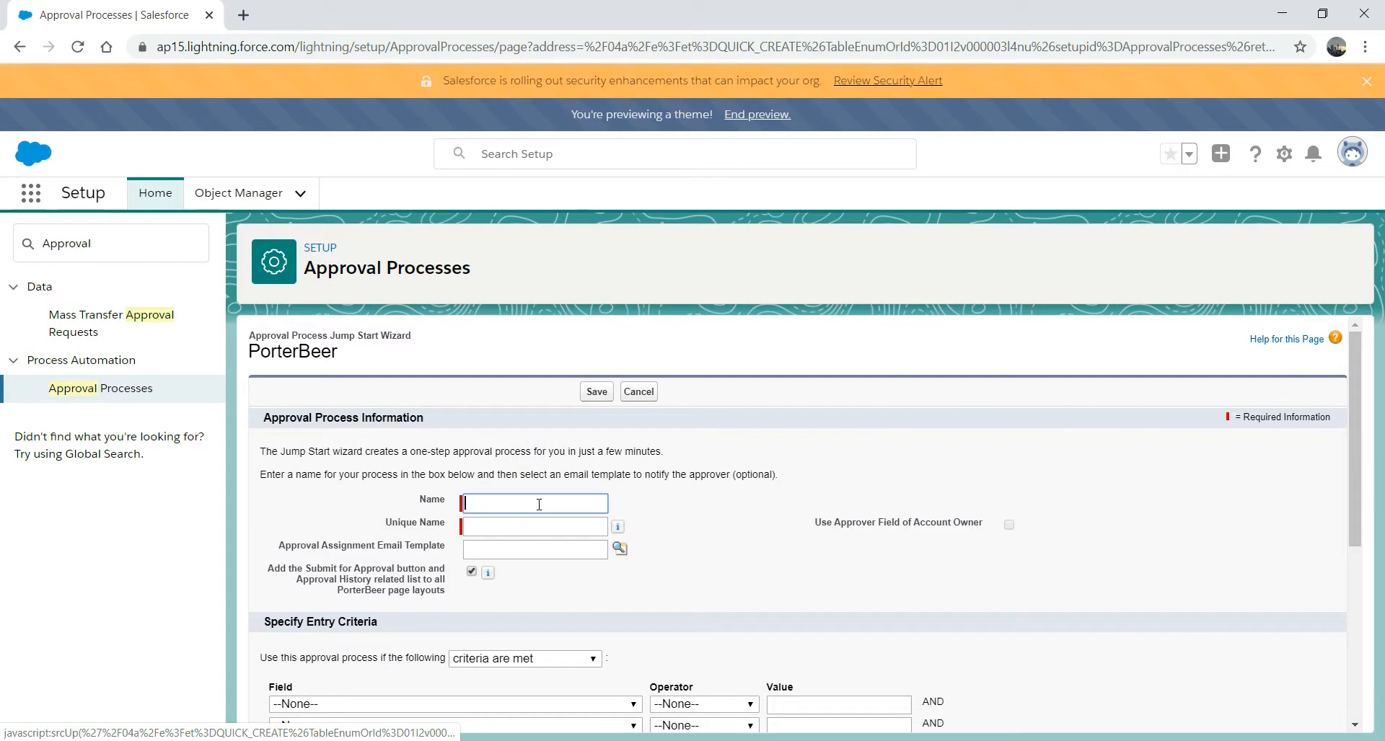
pyautogui.write('AmountAppprove')
pyautogui.doubleClick(539, 530)
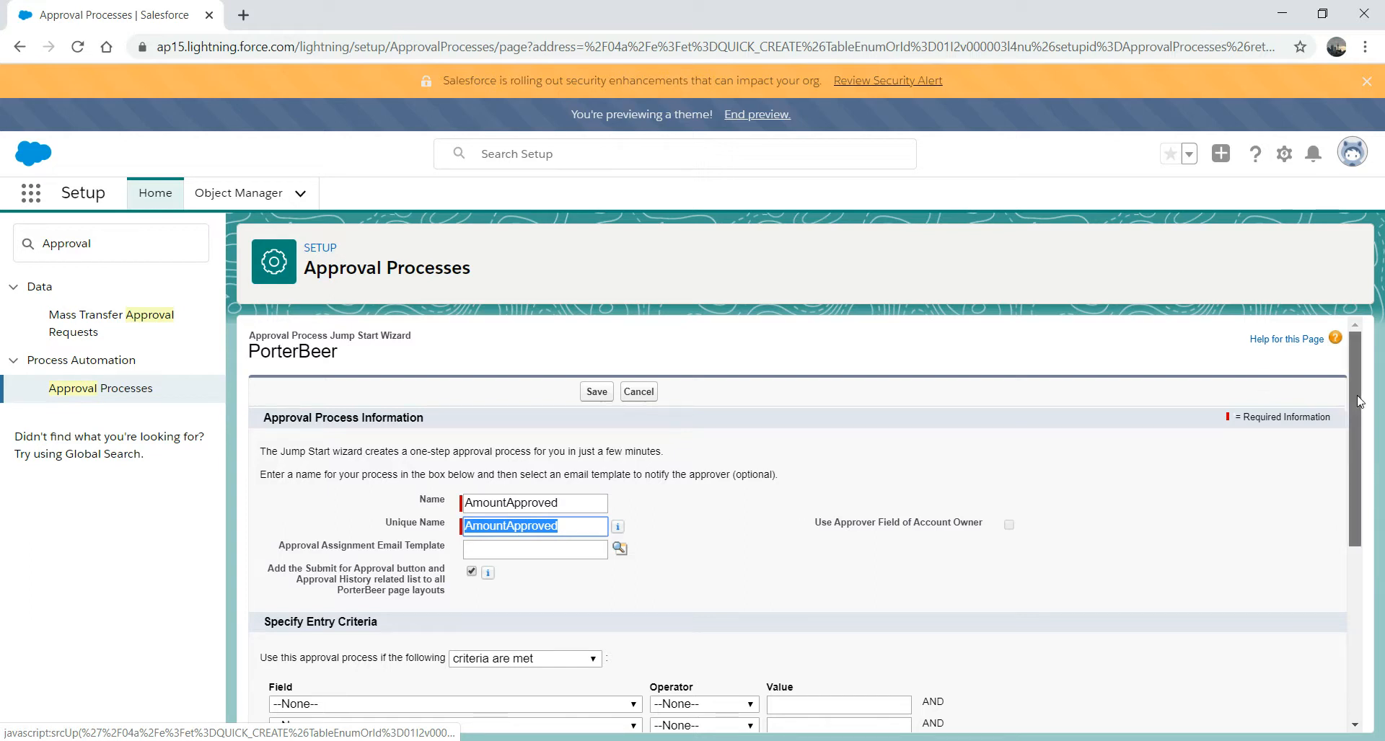
pyautogui.moveTo(1356, 398); pyautogui.dragTo(1346, 513)
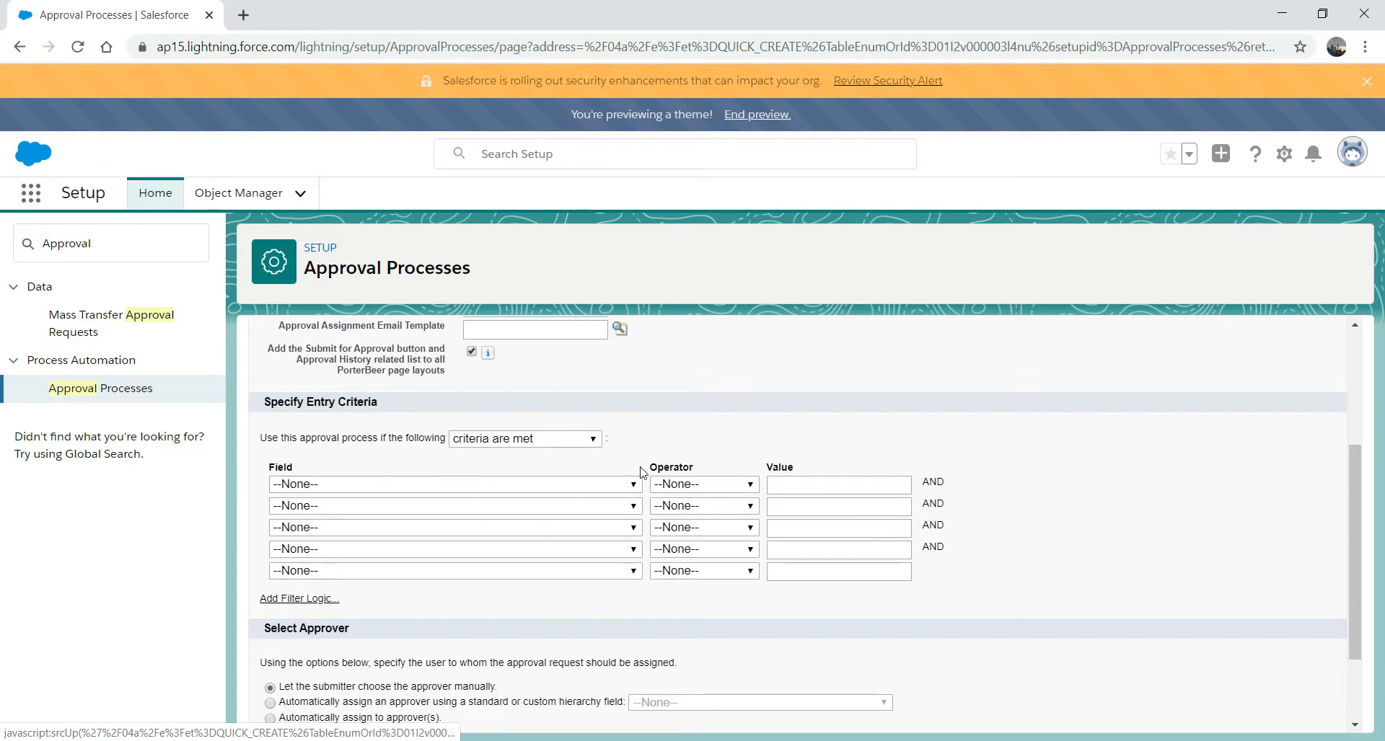
# - Set the entry criterion to PorterBeer: Total Amount greater than 1000
pyautogui.click(633, 486)
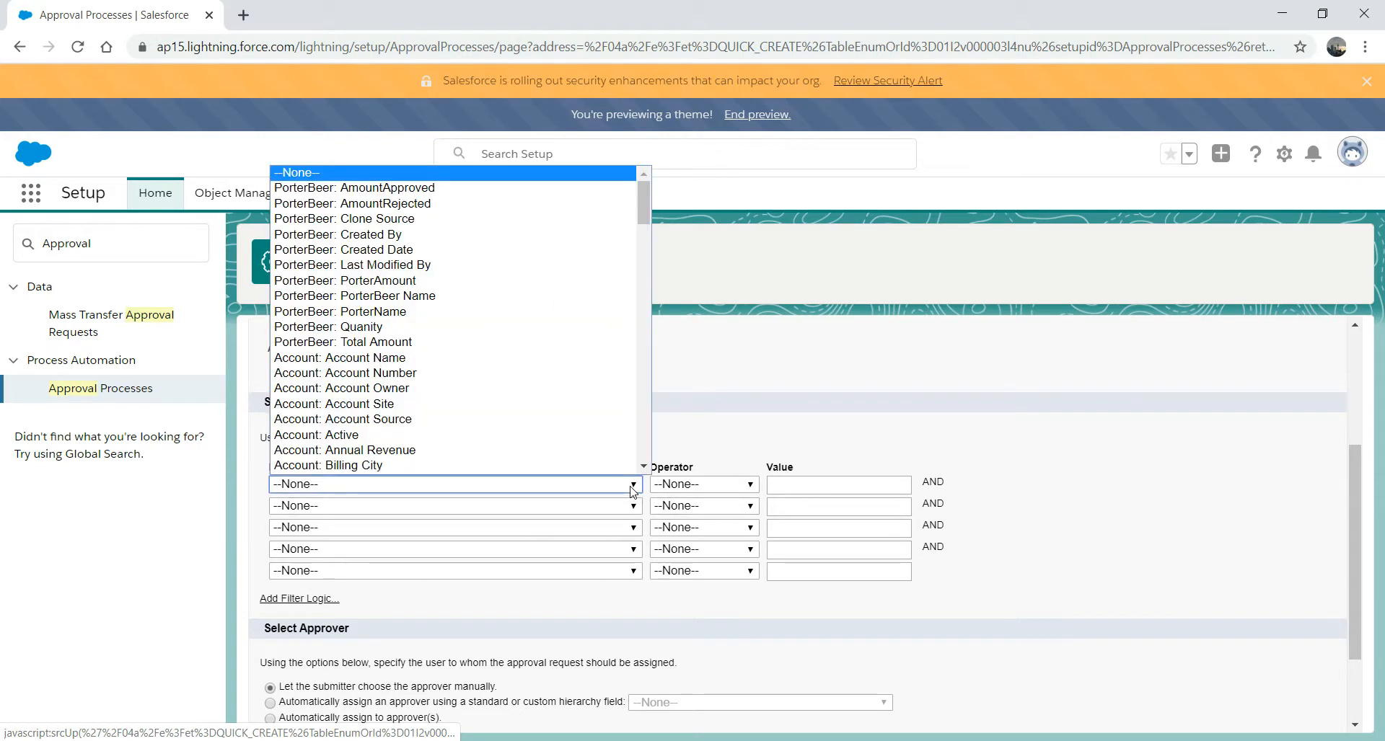
pyautogui.click(492, 344)
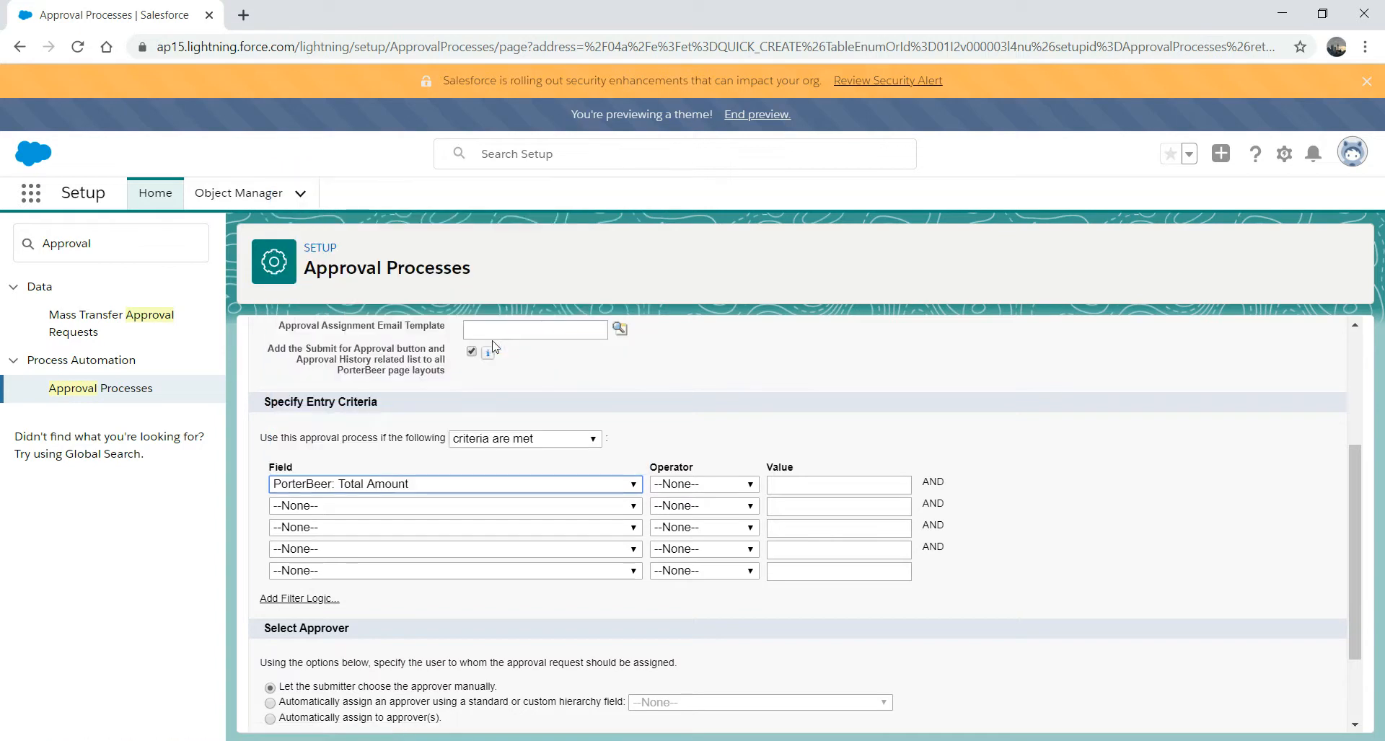
pyautogui.click(751, 485)
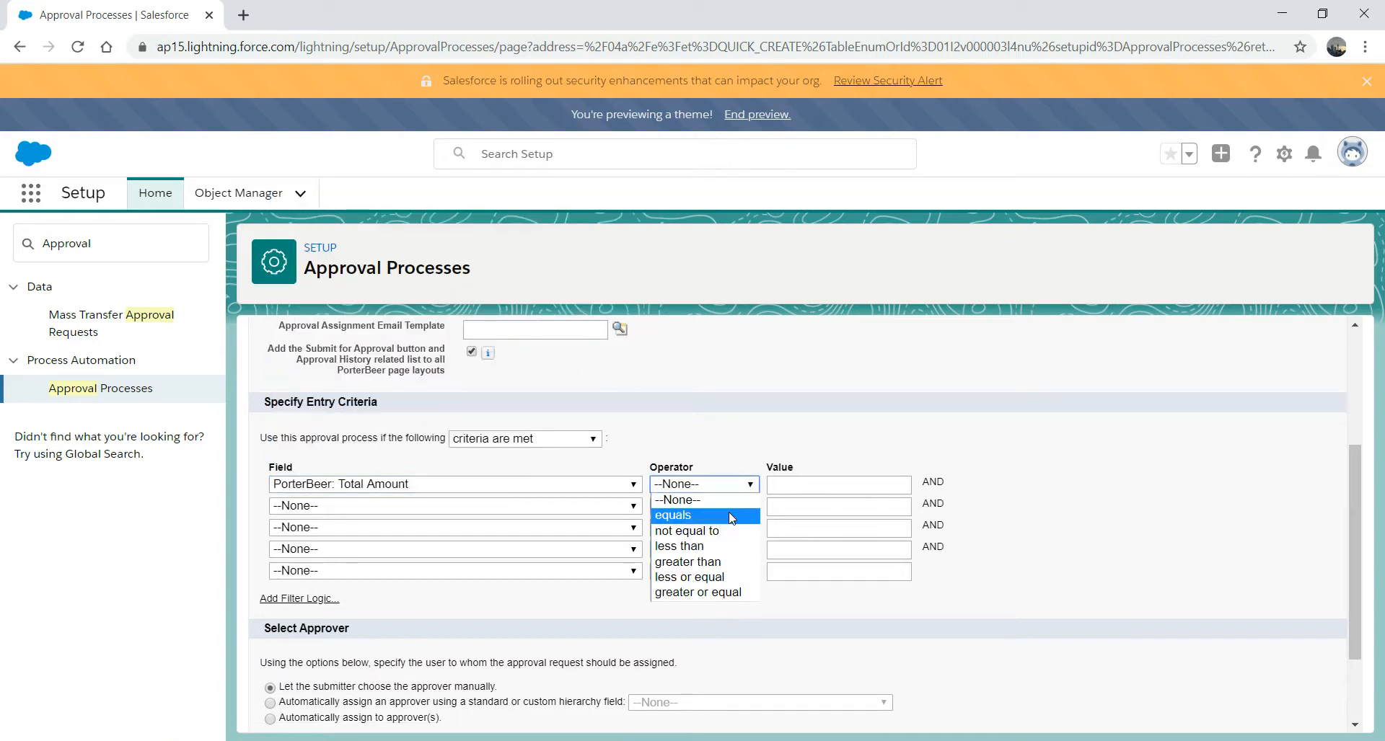
pyautogui.click(719, 563)
pyautogui.click(808, 488)
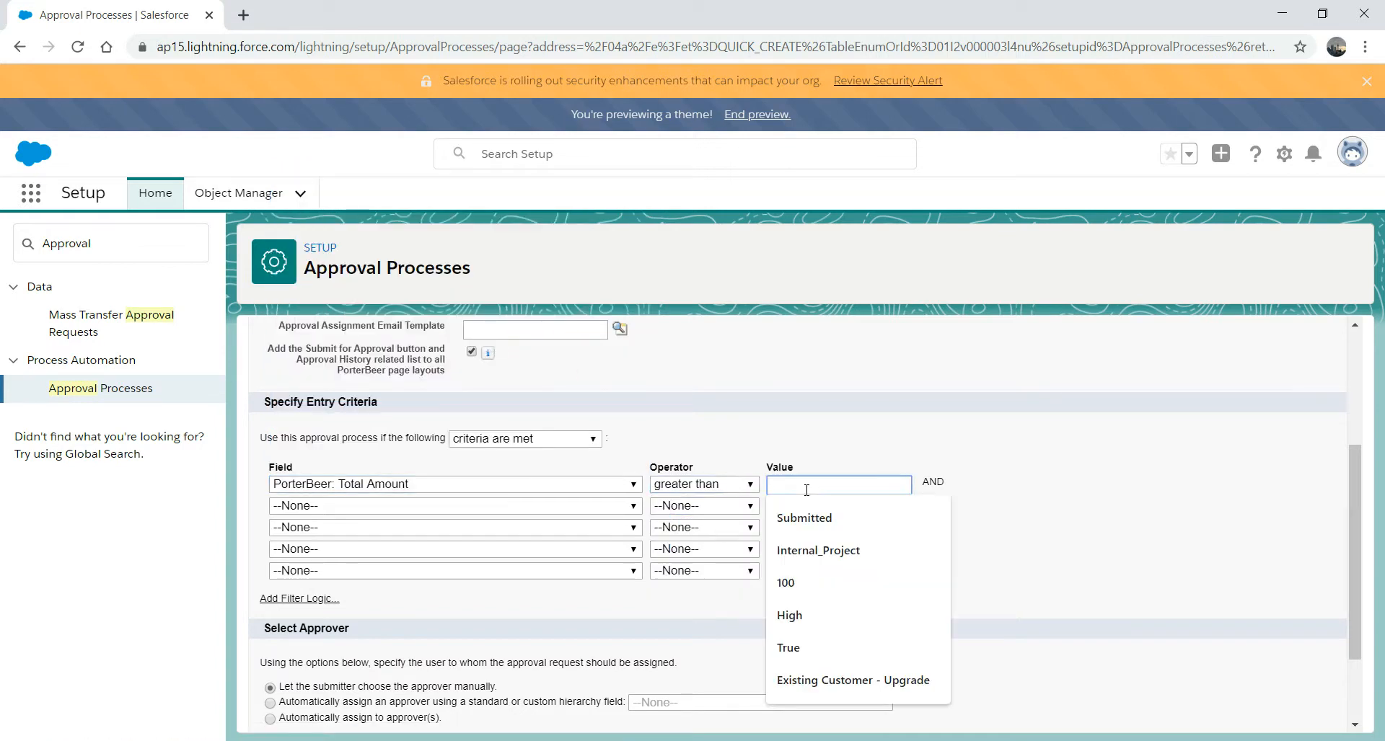
pyautogui.write('1000')
pyautogui.click(1114, 431)
pyautogui.moveTo(1351, 484); pyautogui.dragTo(1346, 564)
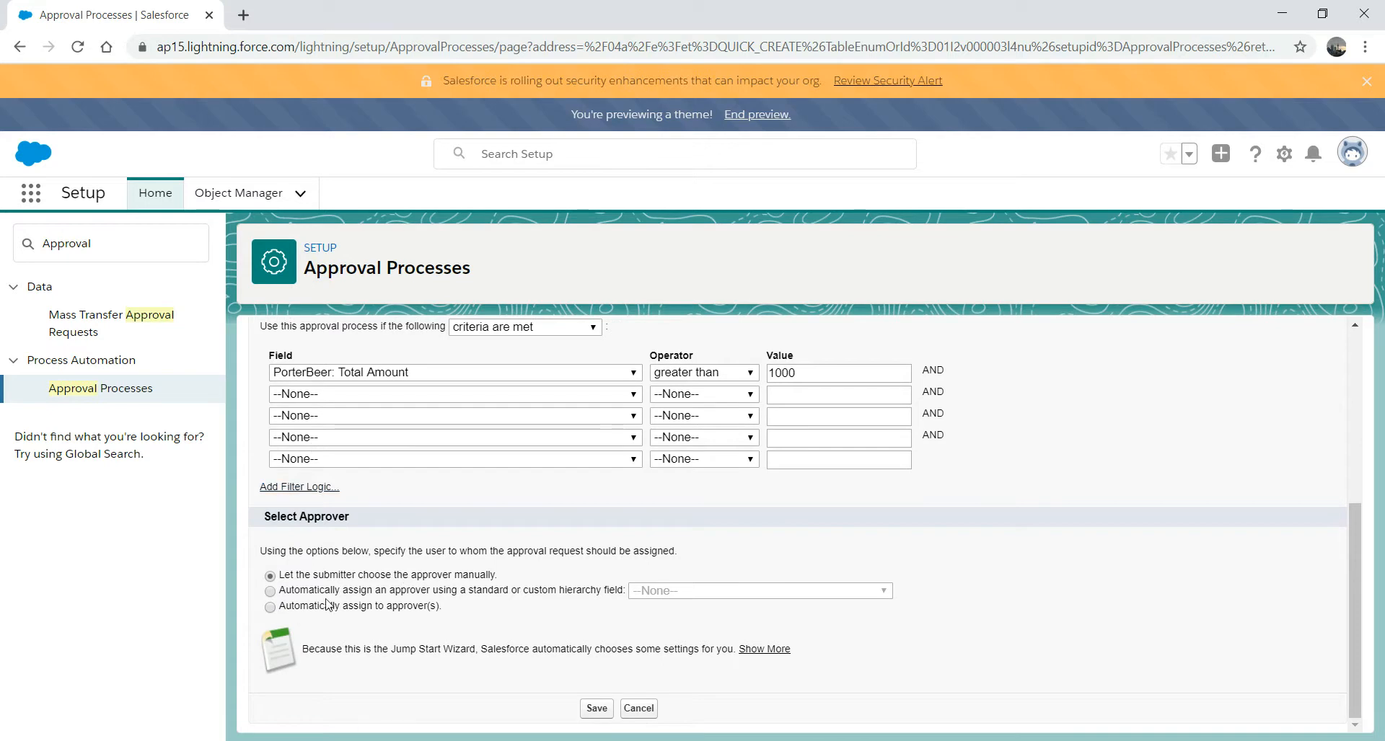
# - Automatically assign user Test as approver and save the AmountApproved process
pyautogui.click(303, 608)
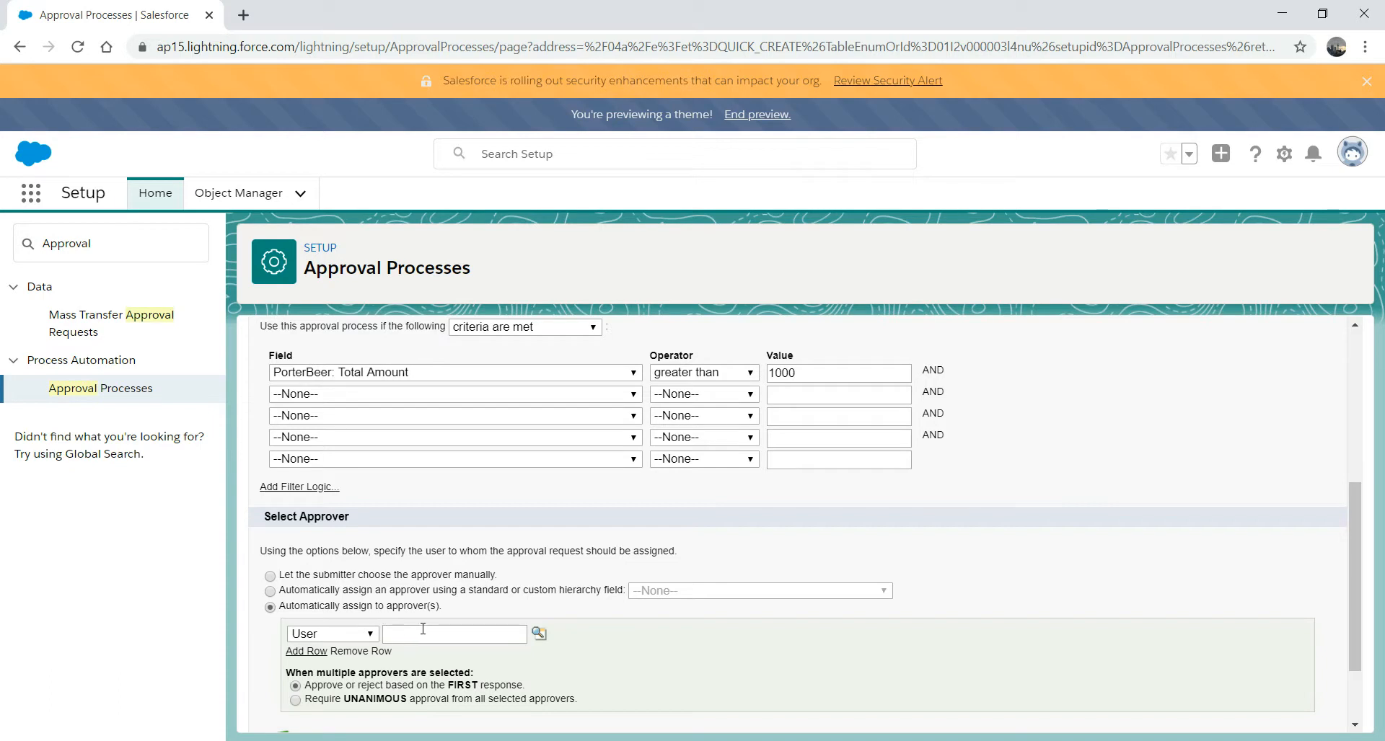
pyautogui.click(536, 636)
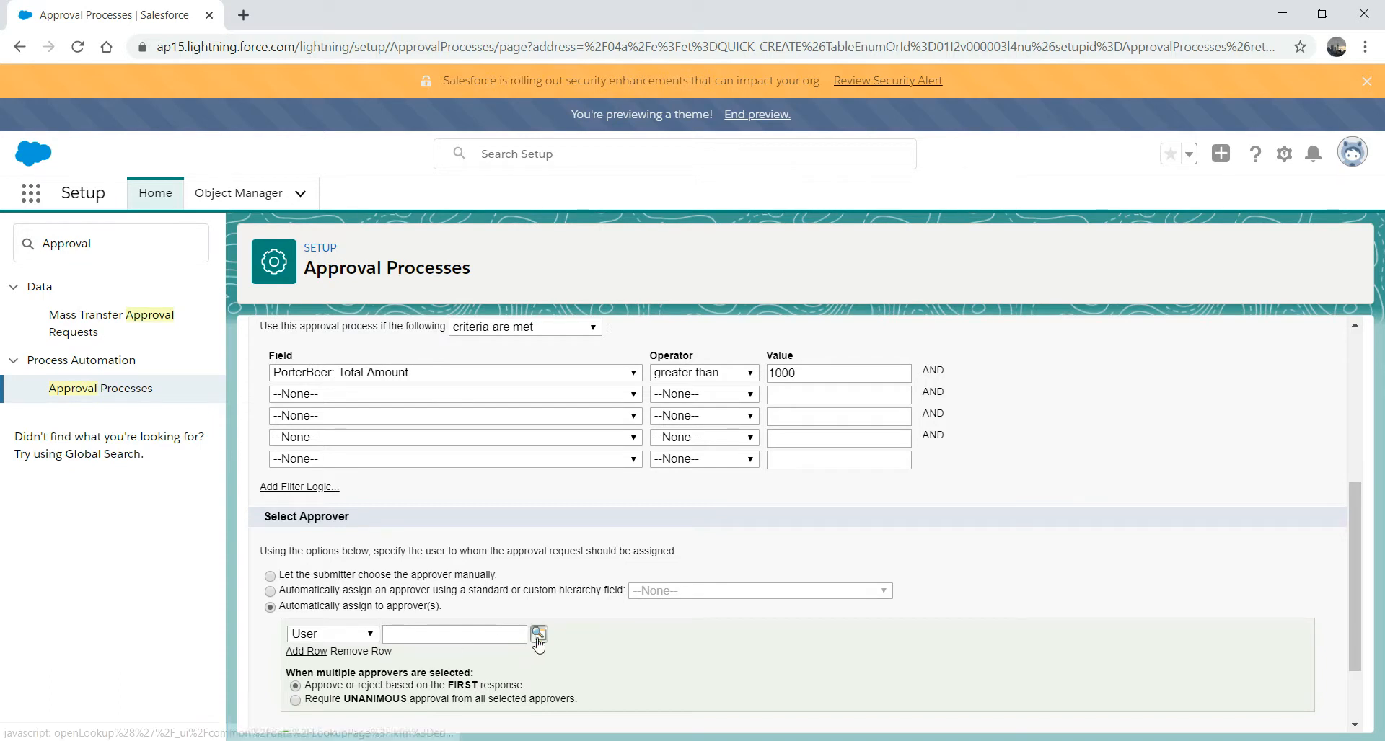
pyautogui.click(252, 560)
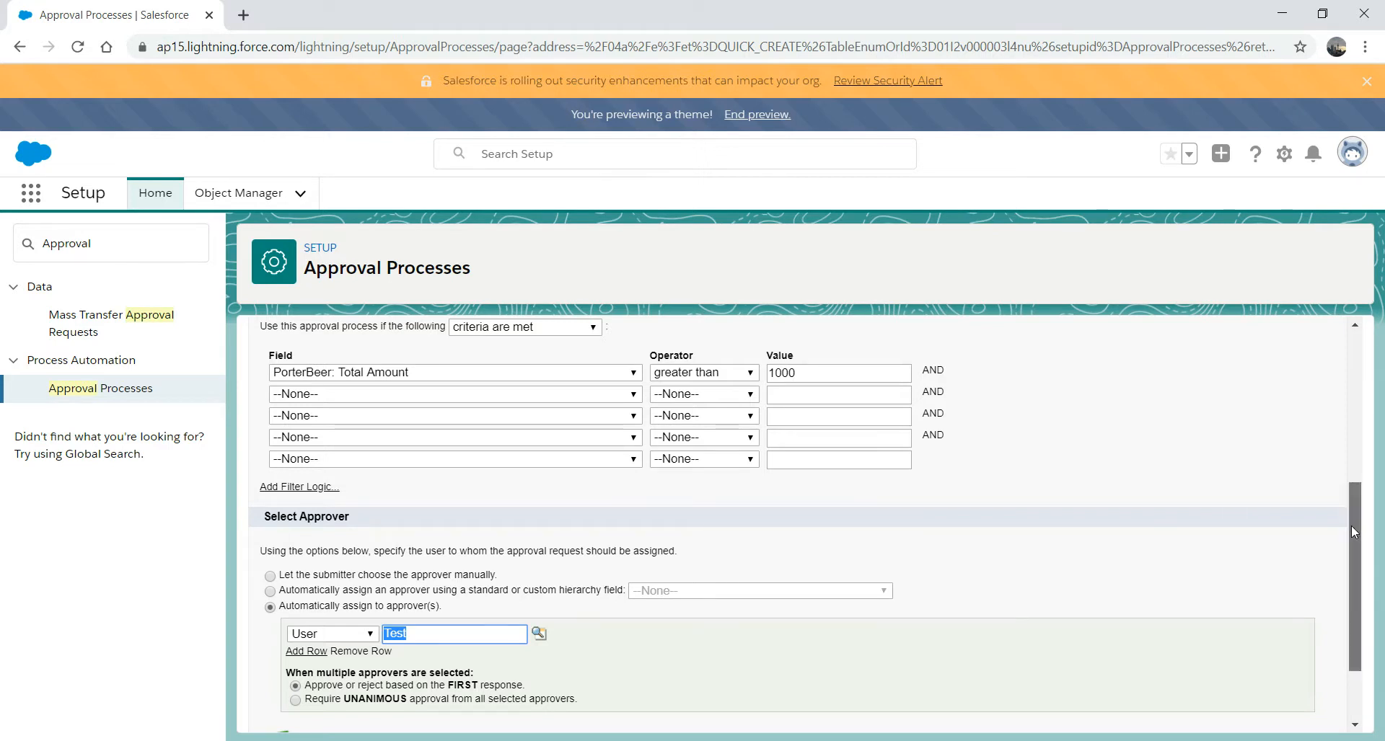
pyautogui.scroll(-3, 1351, 524)
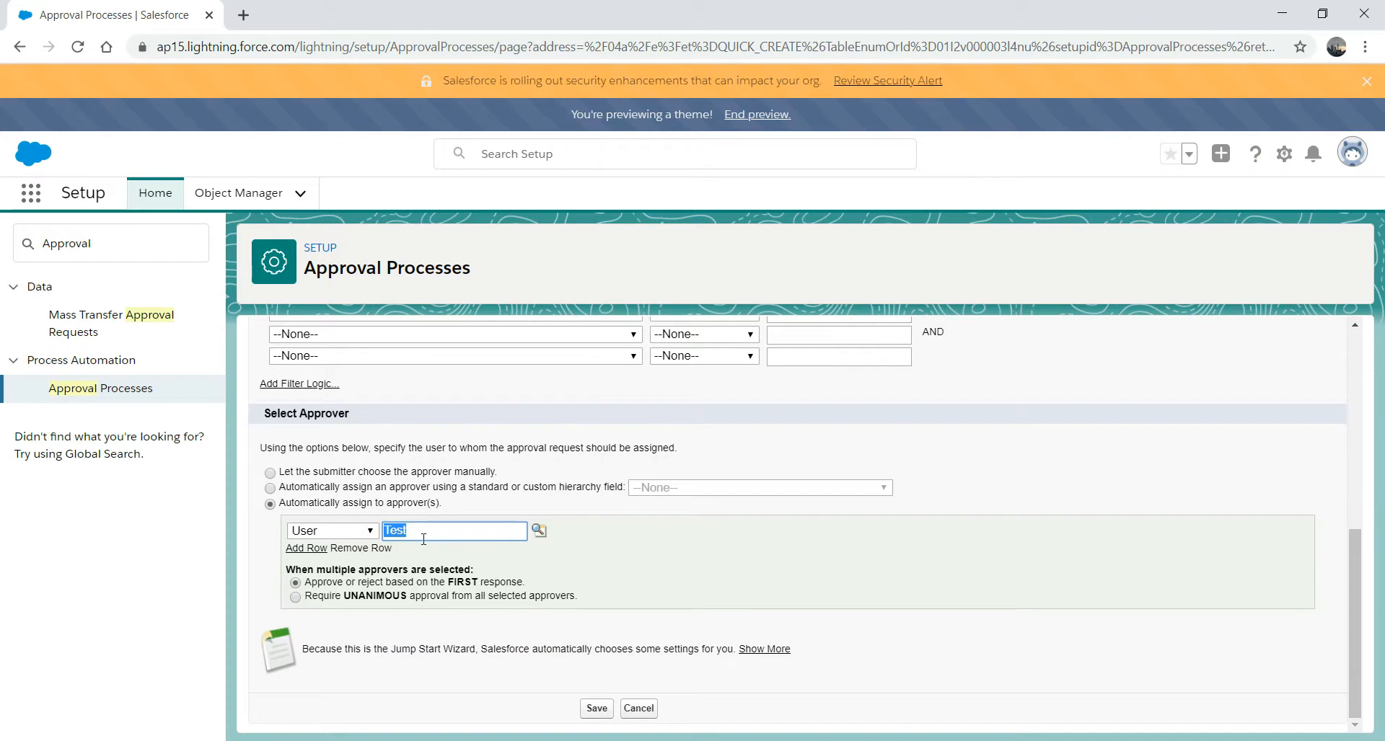
pyautogui.click(596, 709)
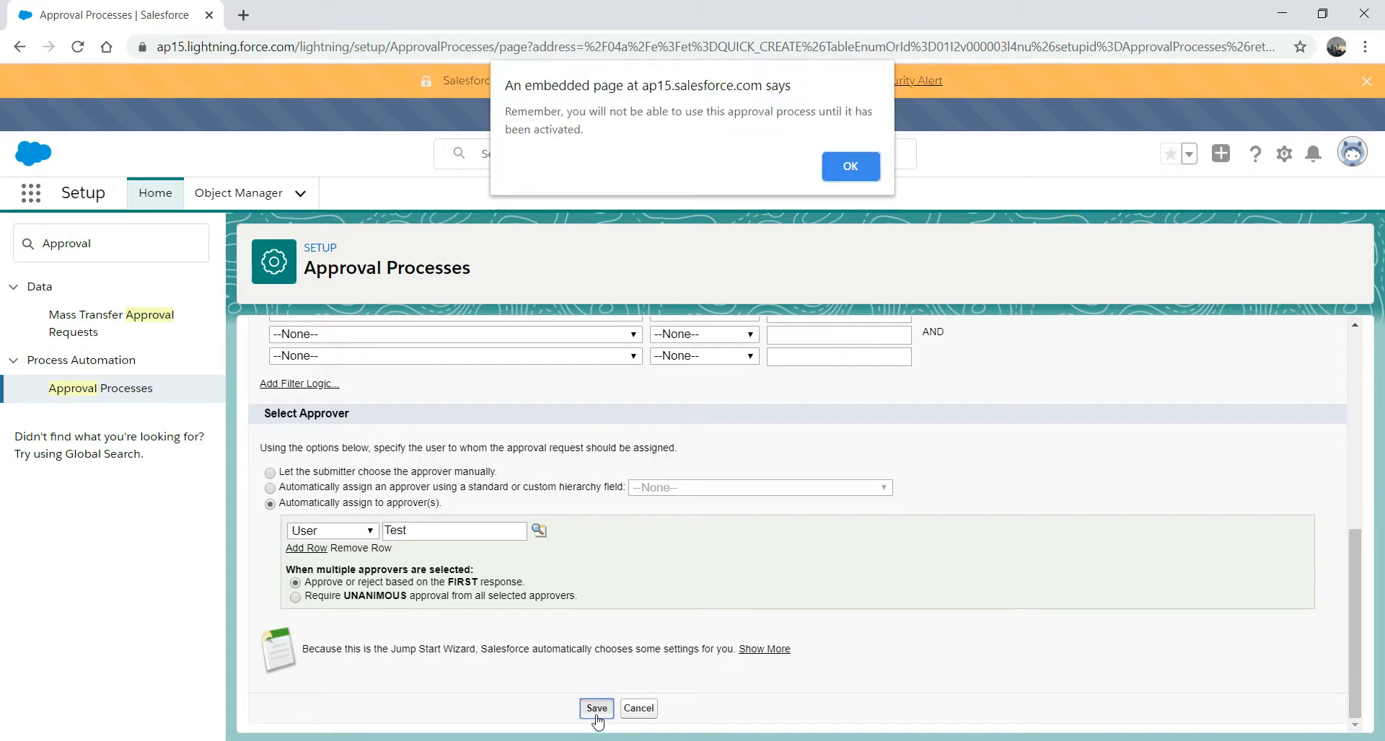
# - Dismiss the activation reminder, open the process details, and list new approval action types for Step 1
pyautogui.click(846, 167)
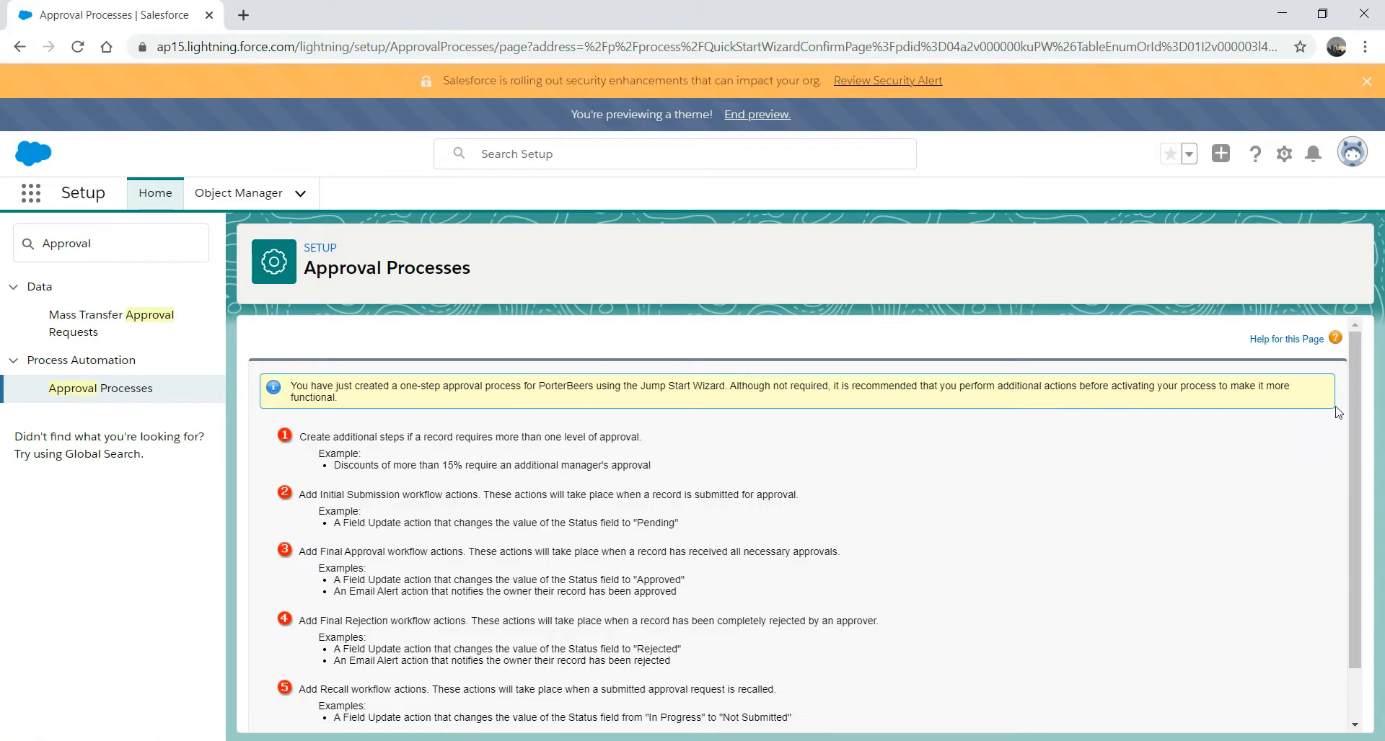
pyautogui.scroll(-1, 1342, 461)
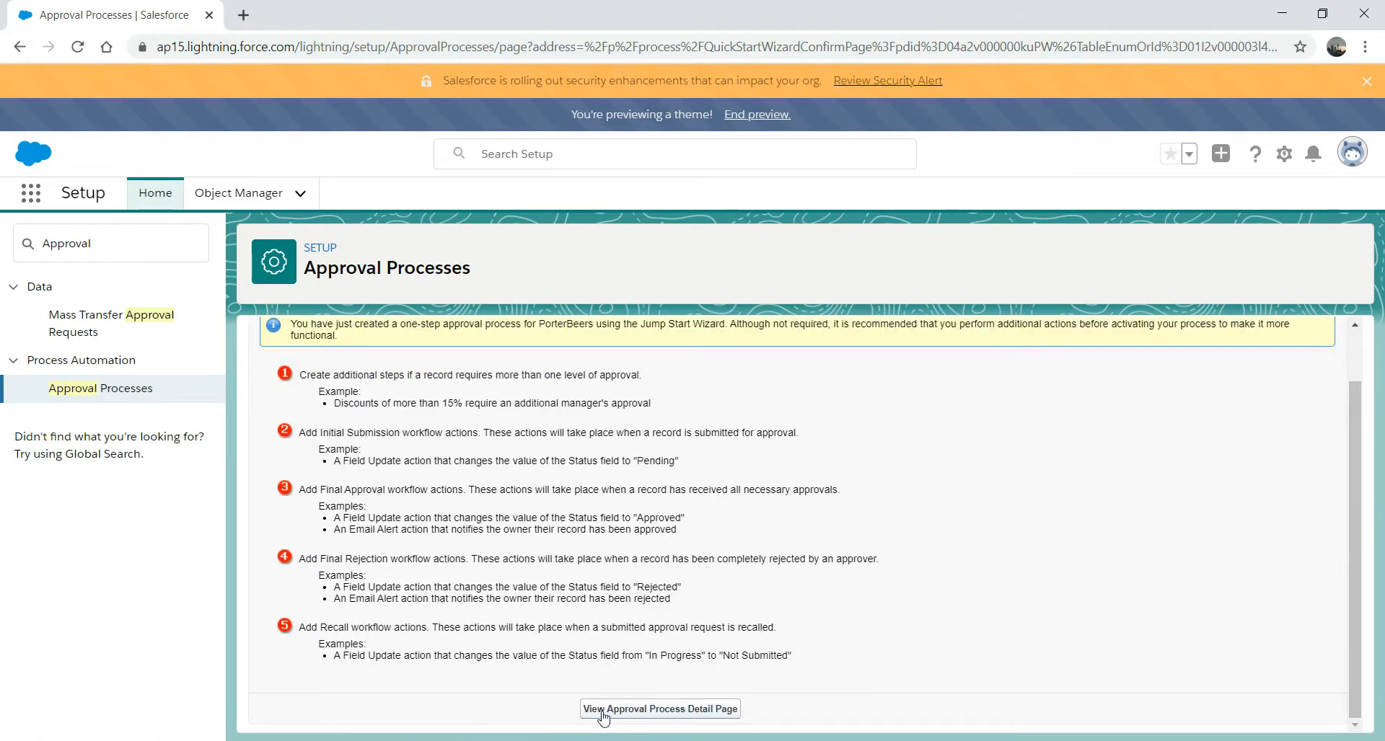
pyautogui.click(649, 711)
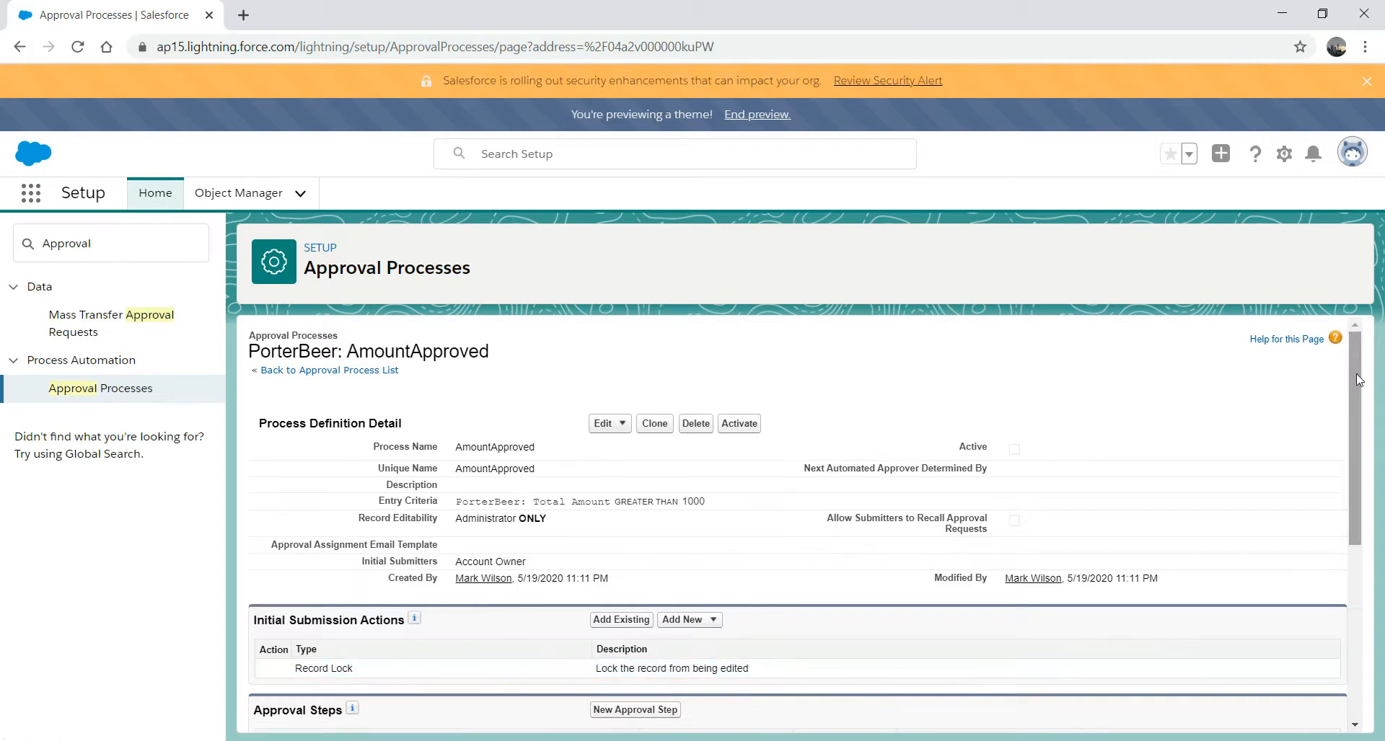
pyautogui.scroll(-4, 1356, 509)
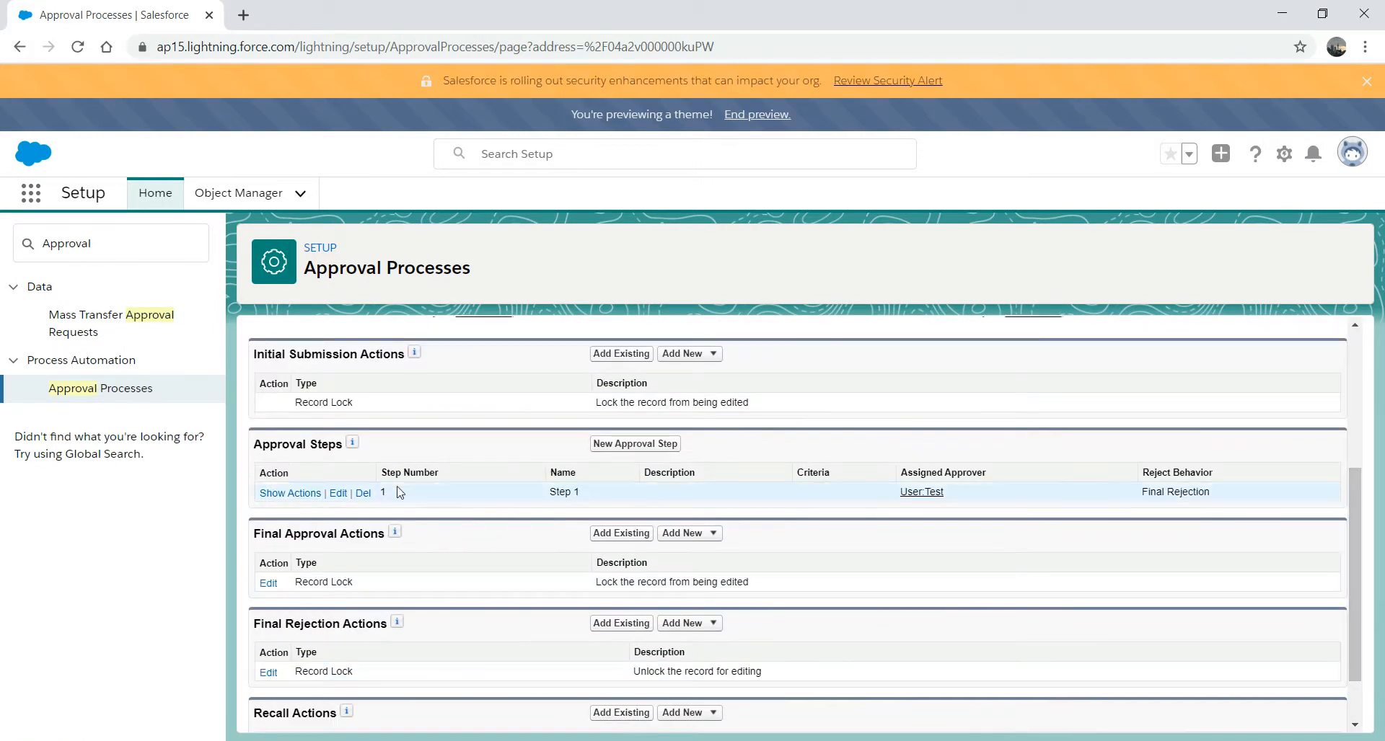
pyautogui.click(291, 494)
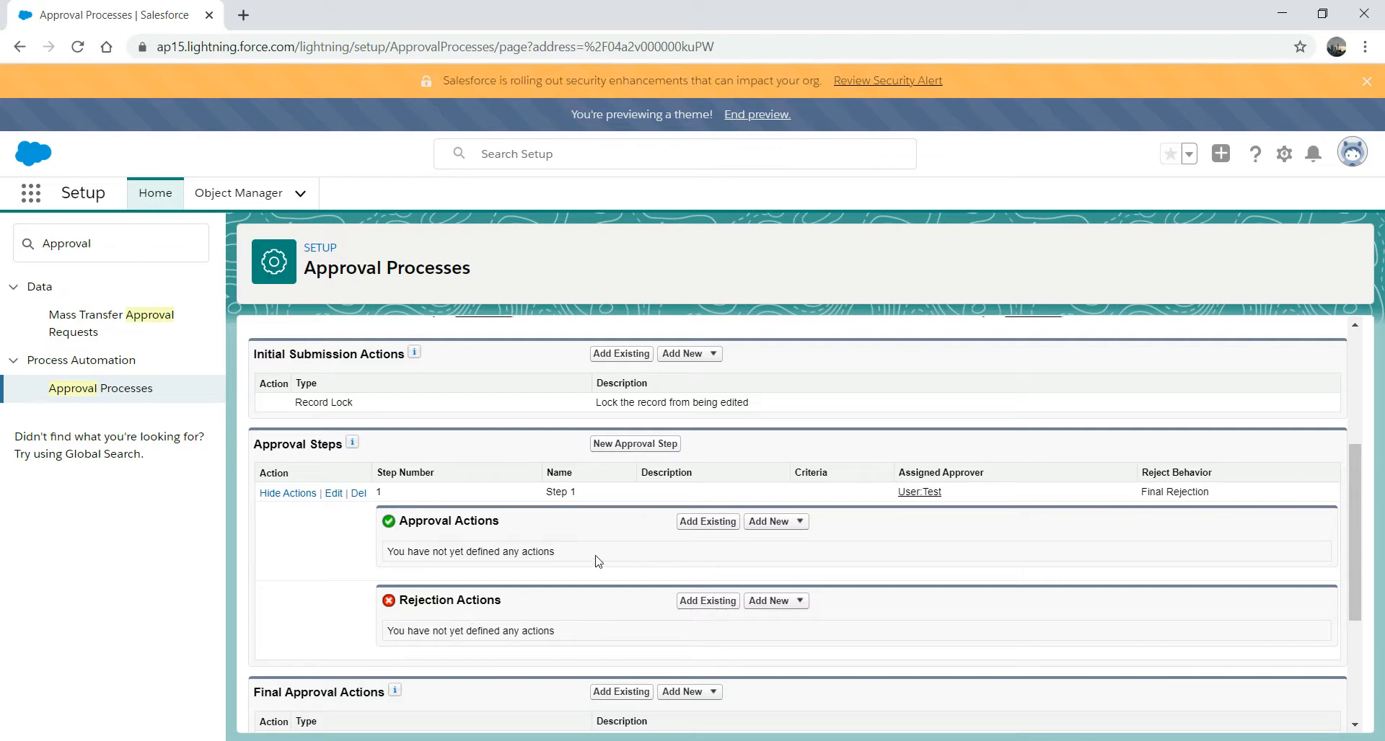
pyautogui.click(800, 522)
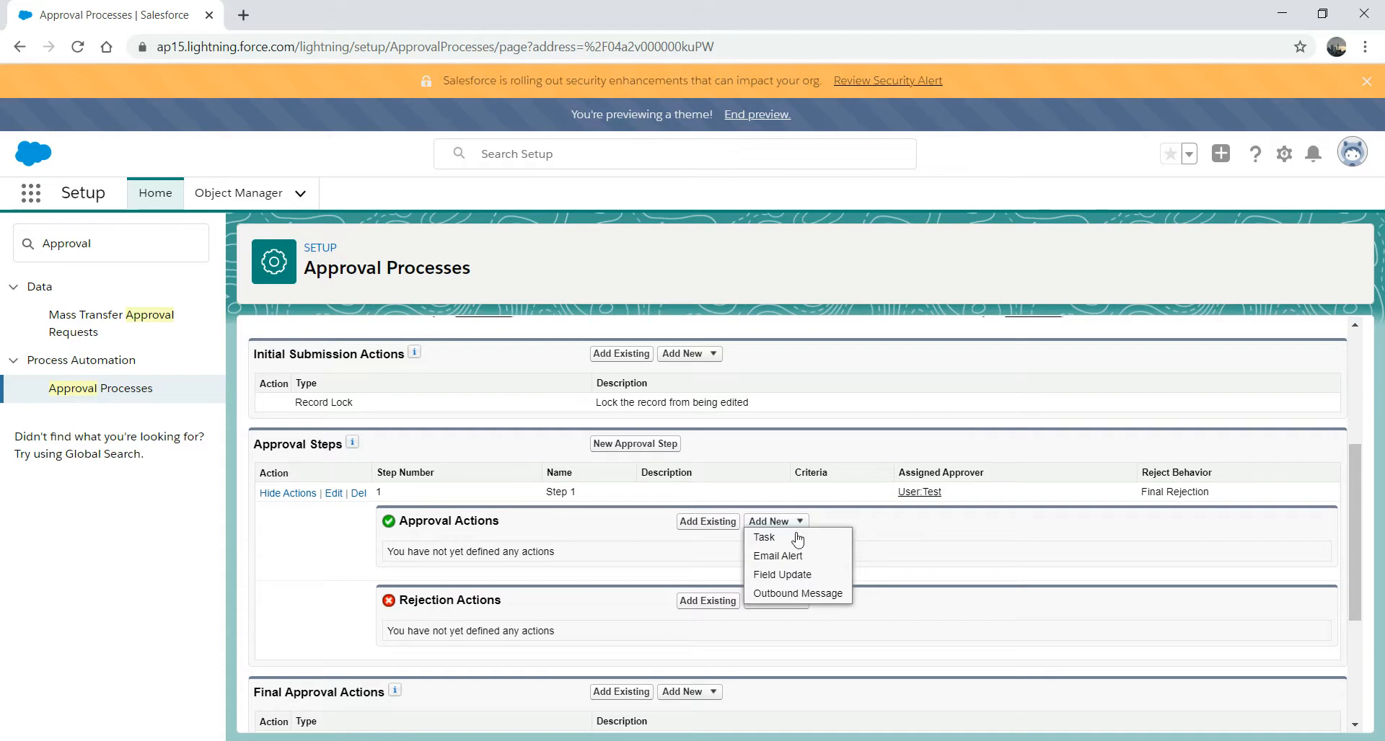
# - Add Step 1 approval field update AmtAppr setting AmountApproved to True
pyautogui.click(793, 575)
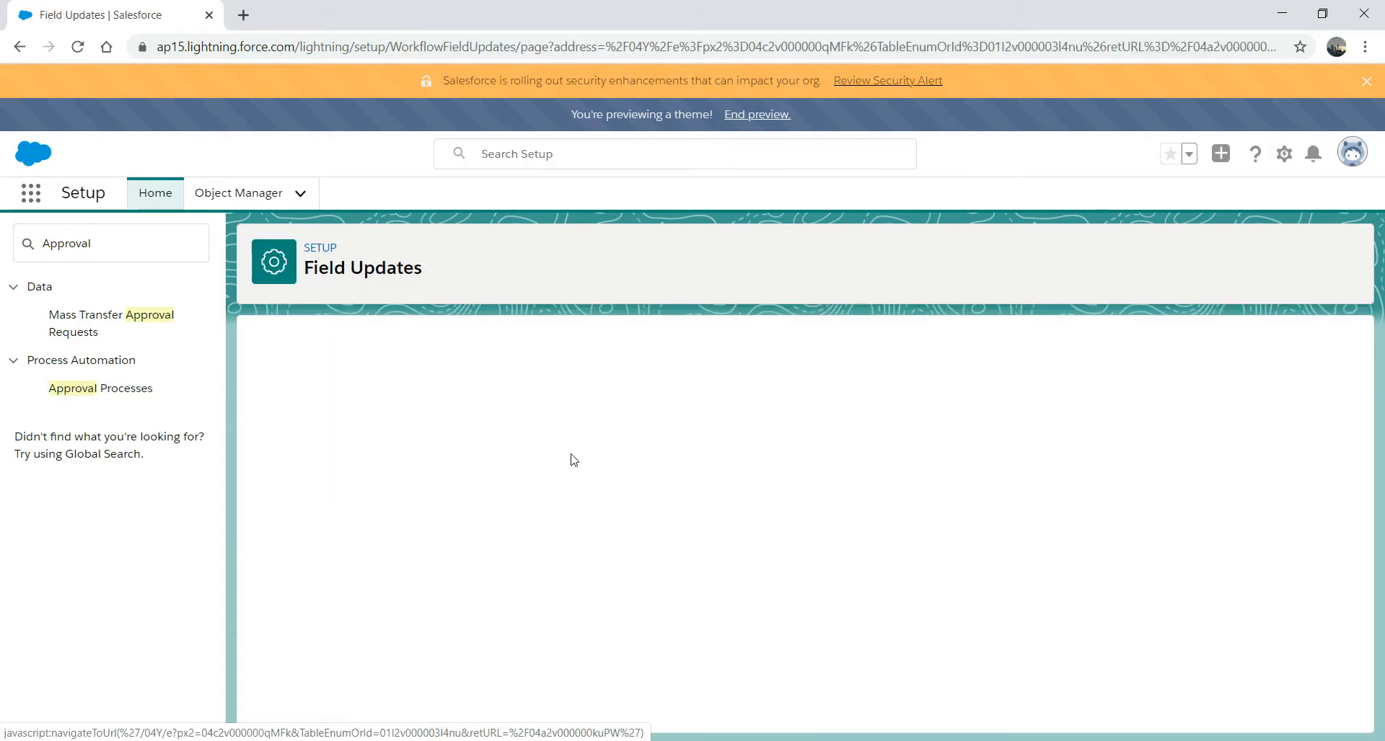
pyautogui.click(487, 480)
pyautogui.write('AmtApp')
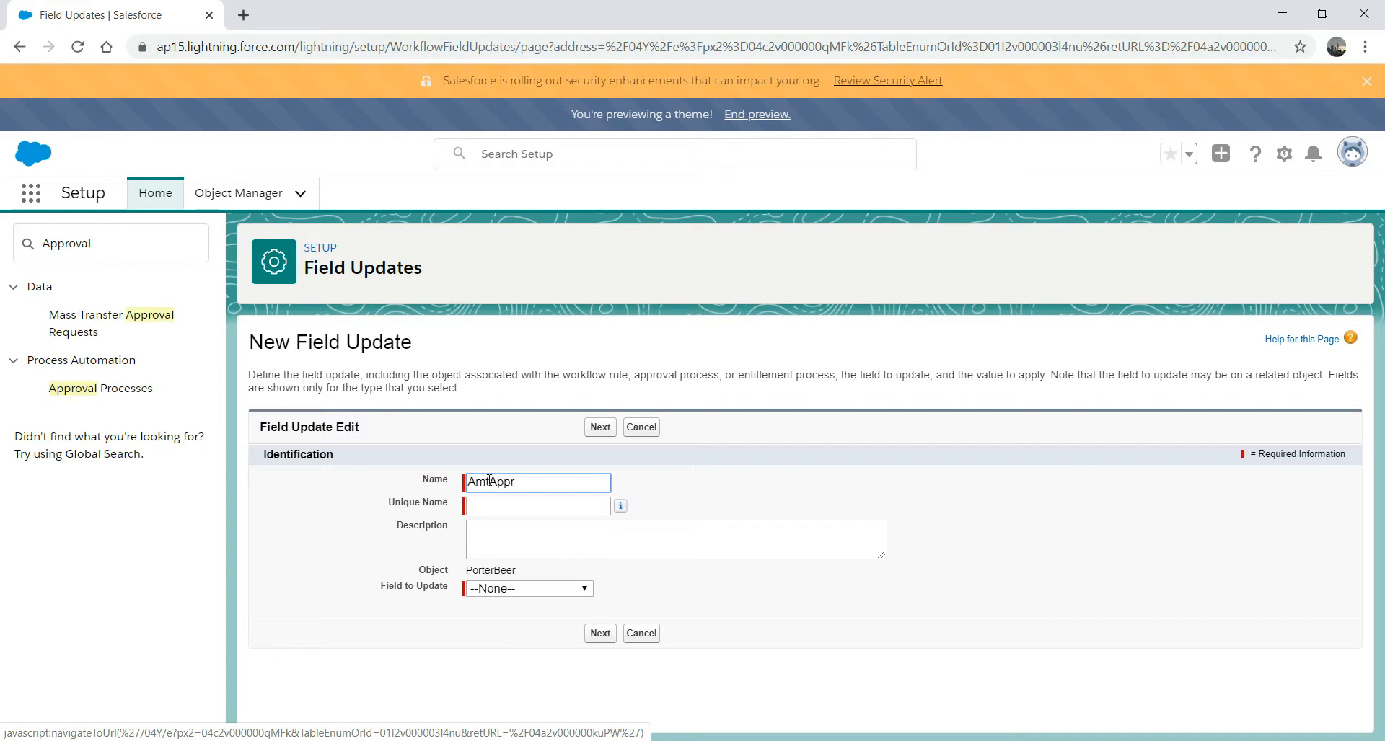
pyautogui.write('r')
pyautogui.click(519, 532)
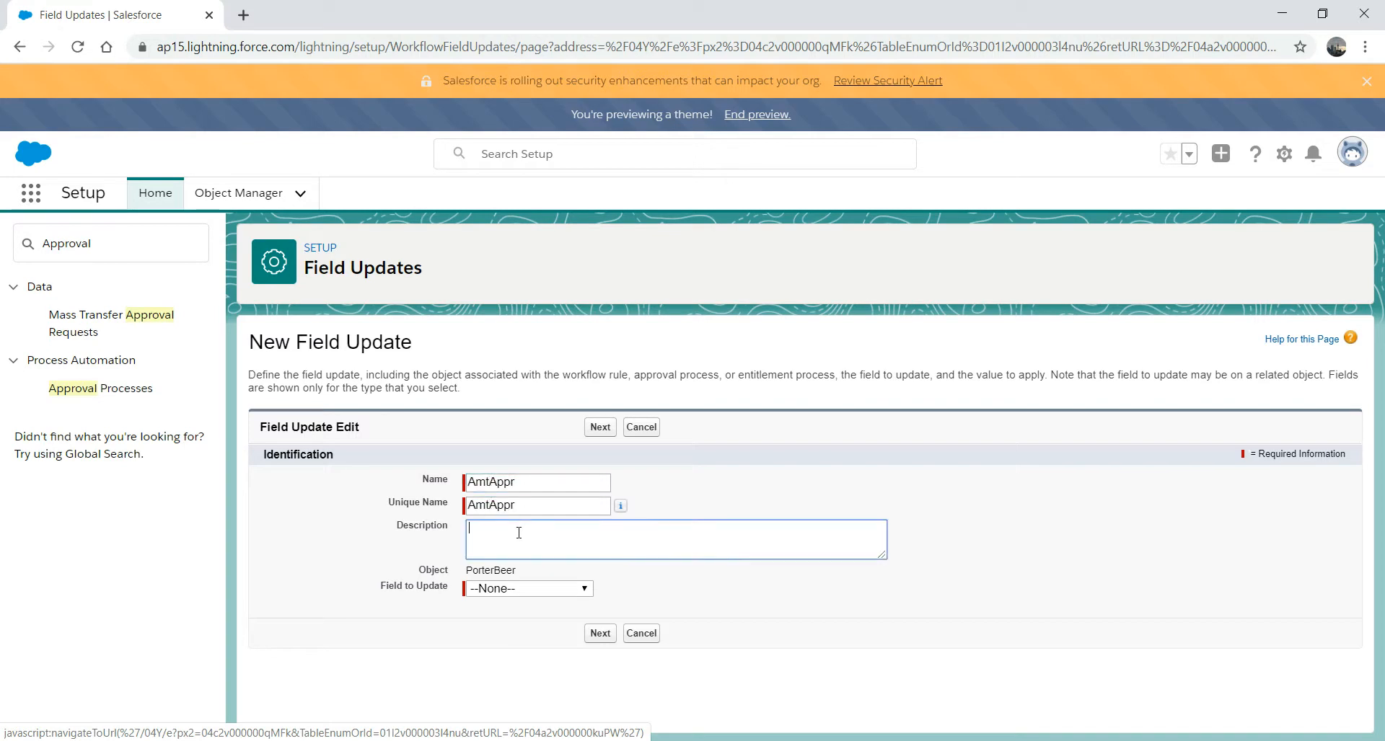
pyautogui.click(583, 590)
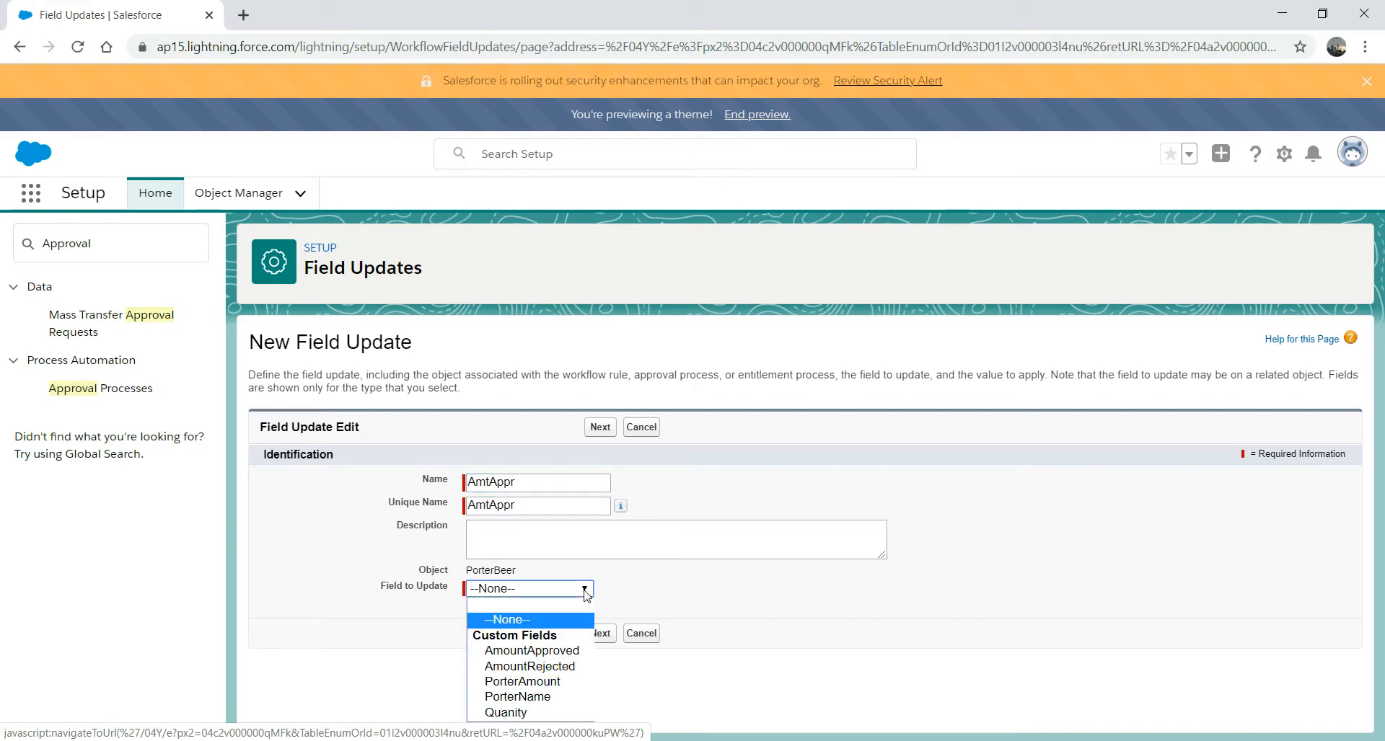
pyautogui.click(577, 651)
pyautogui.scroll(-3, 1347, 478)
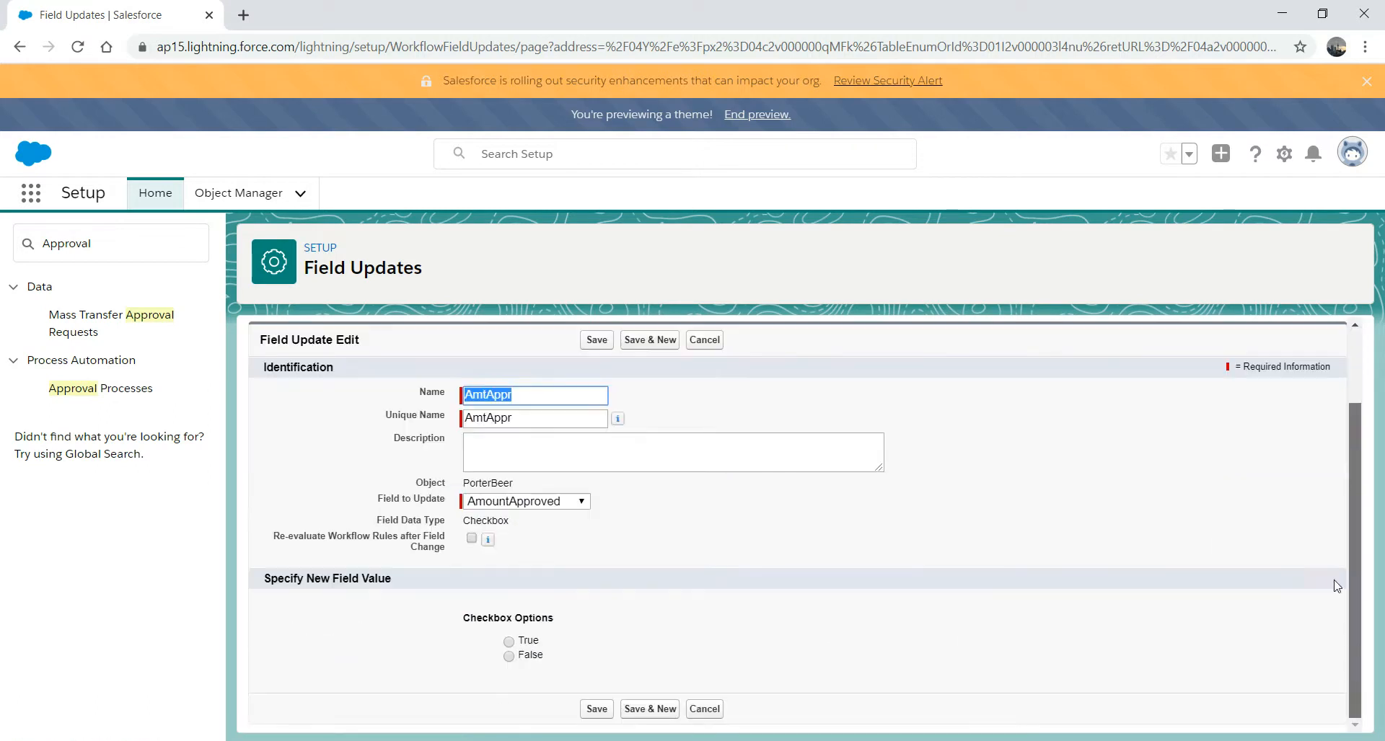
pyautogui.click(509, 641)
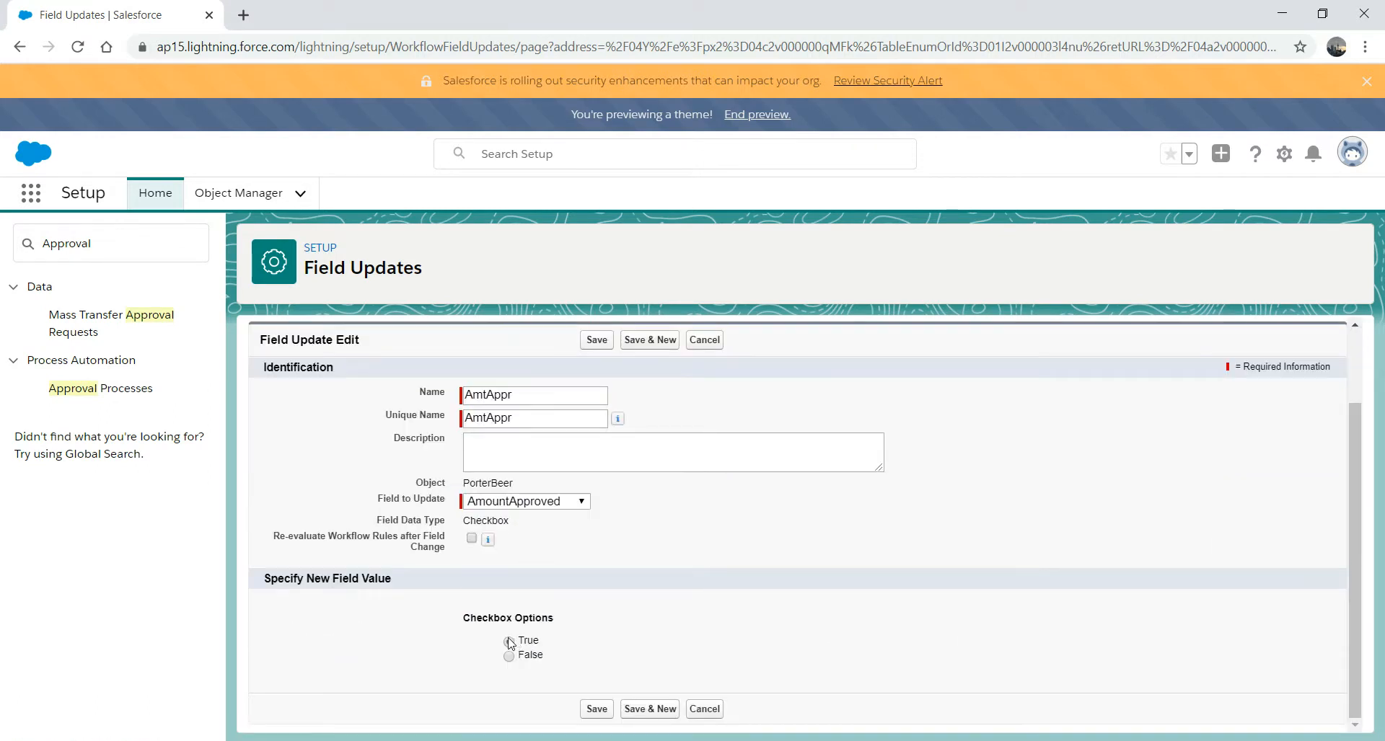
pyautogui.click(590, 710)
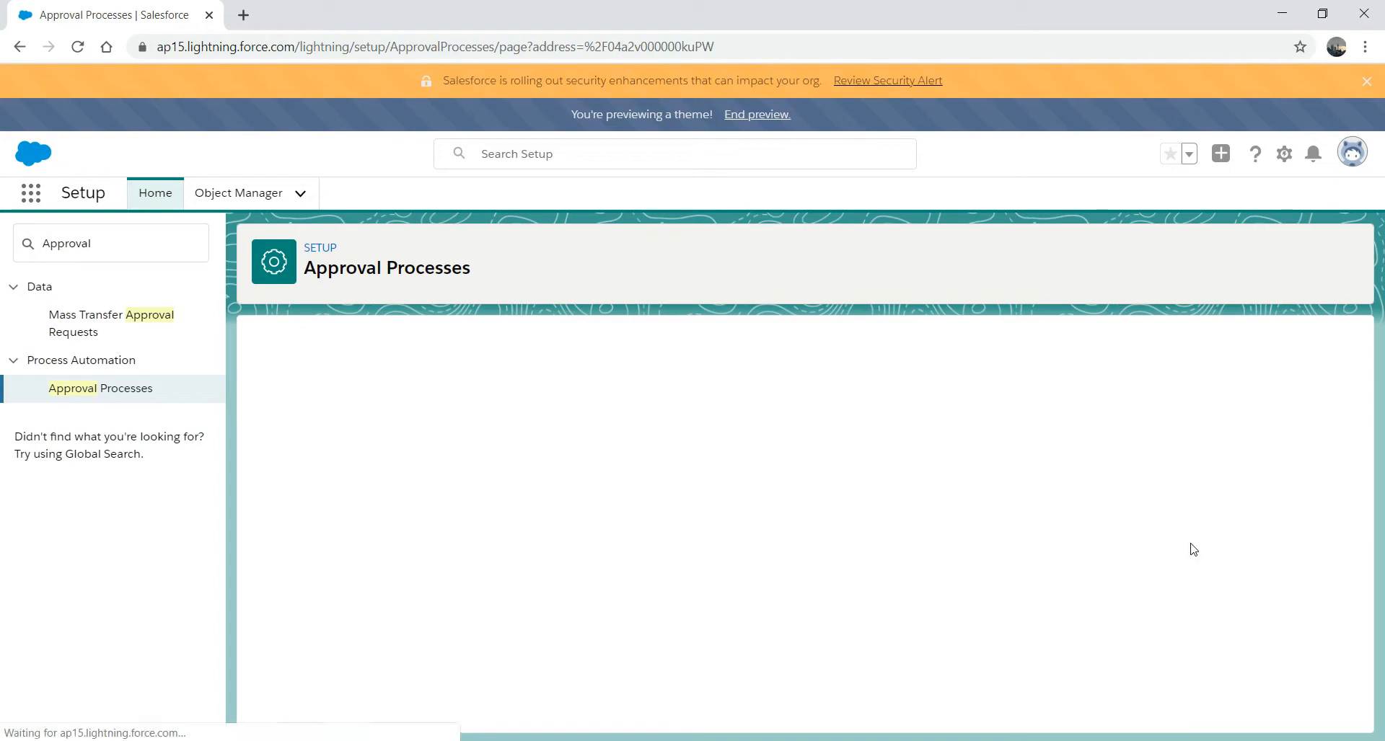
pyautogui.moveTo(1353, 422); pyautogui.dragTo(1353, 563)
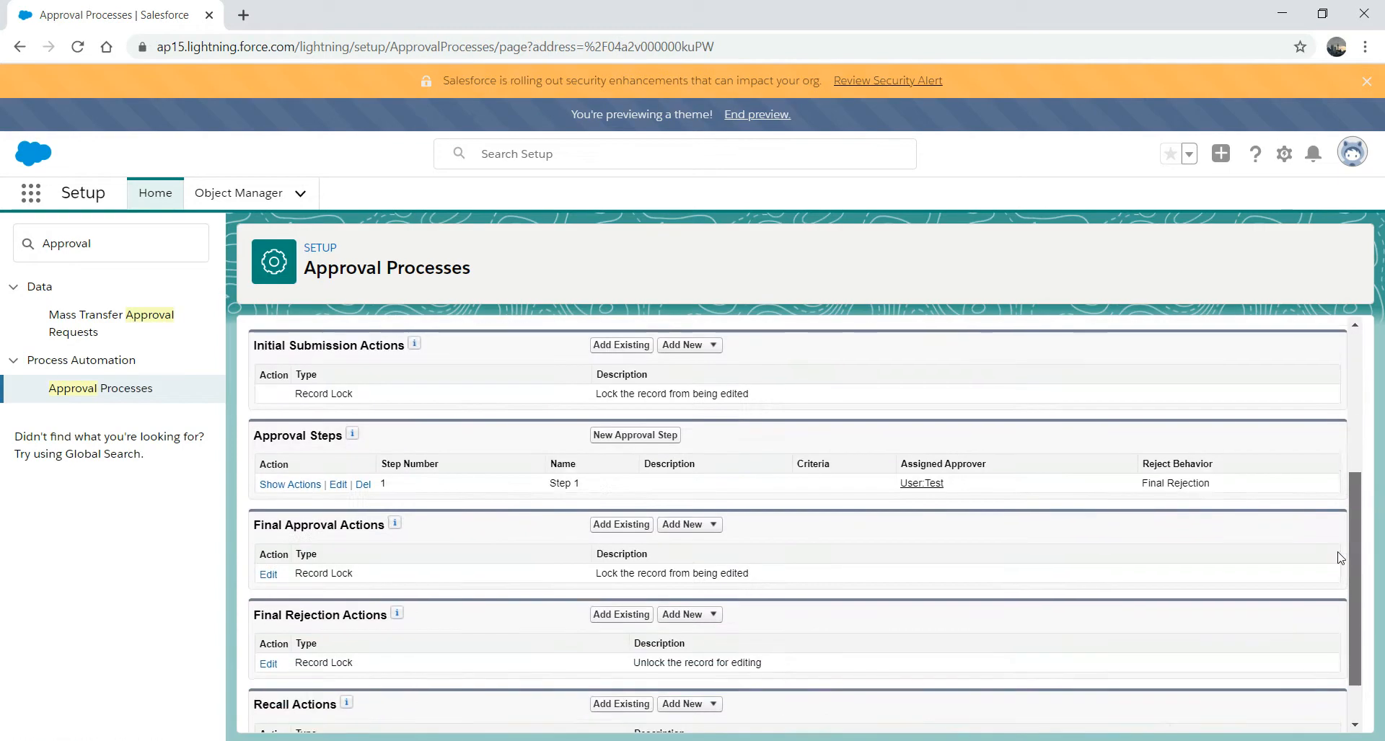
# - Add Step 1 rejection field update AmtRej setting AmountRejected to True
pyautogui.click(289, 485)
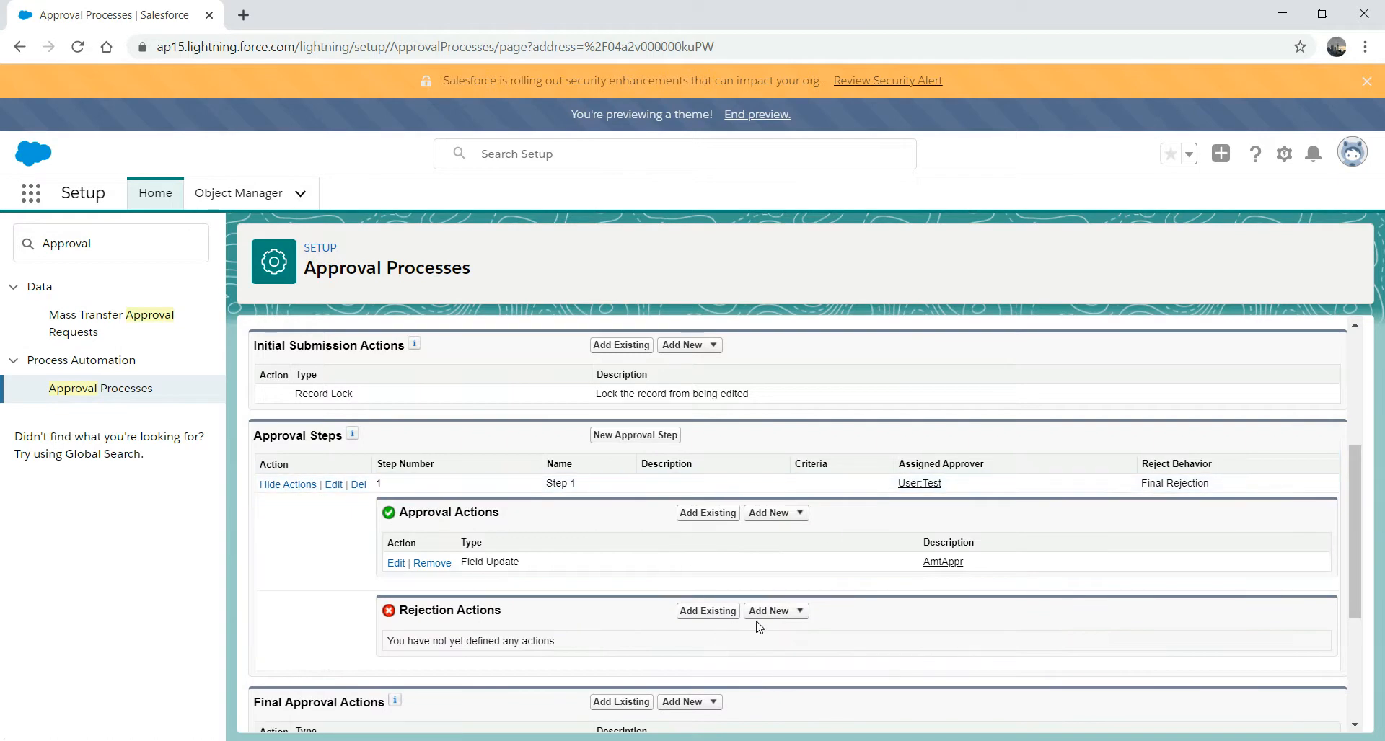
pyautogui.click(793, 612)
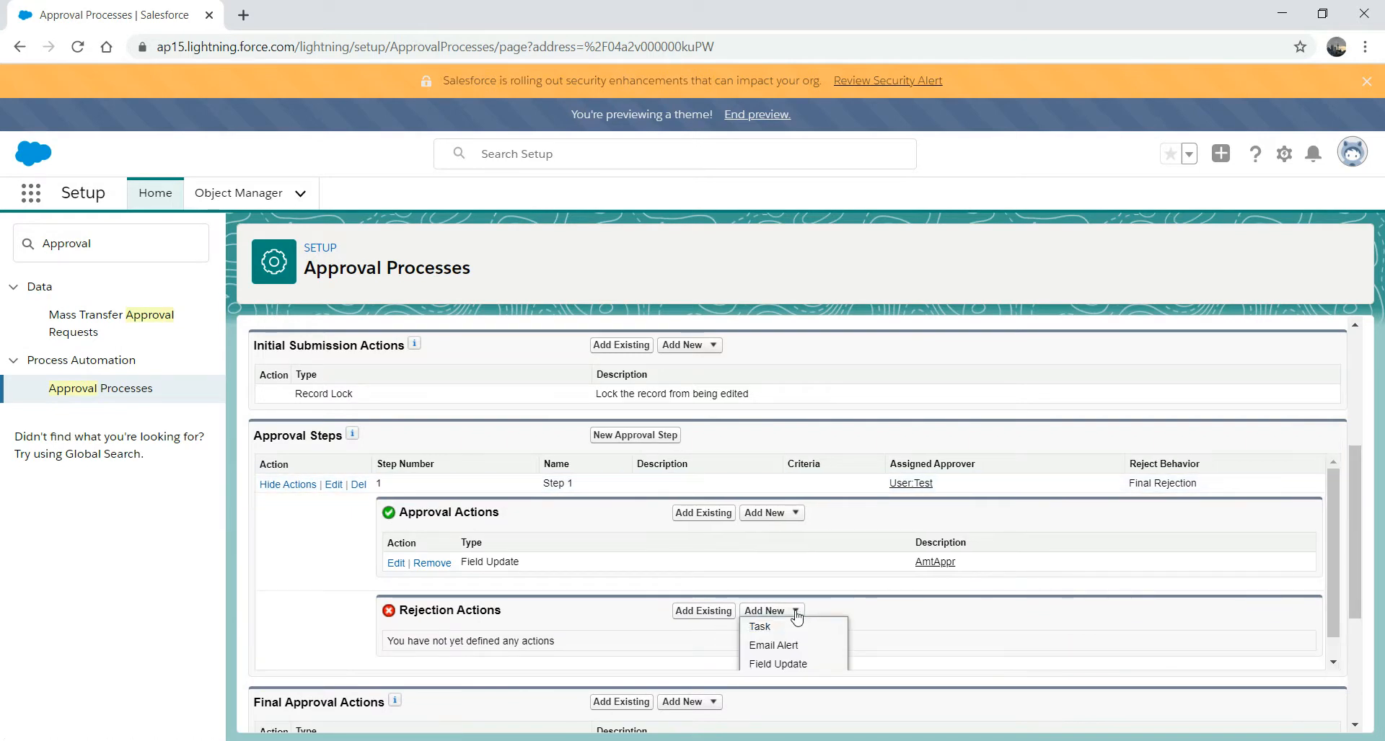
pyautogui.click(793, 665)
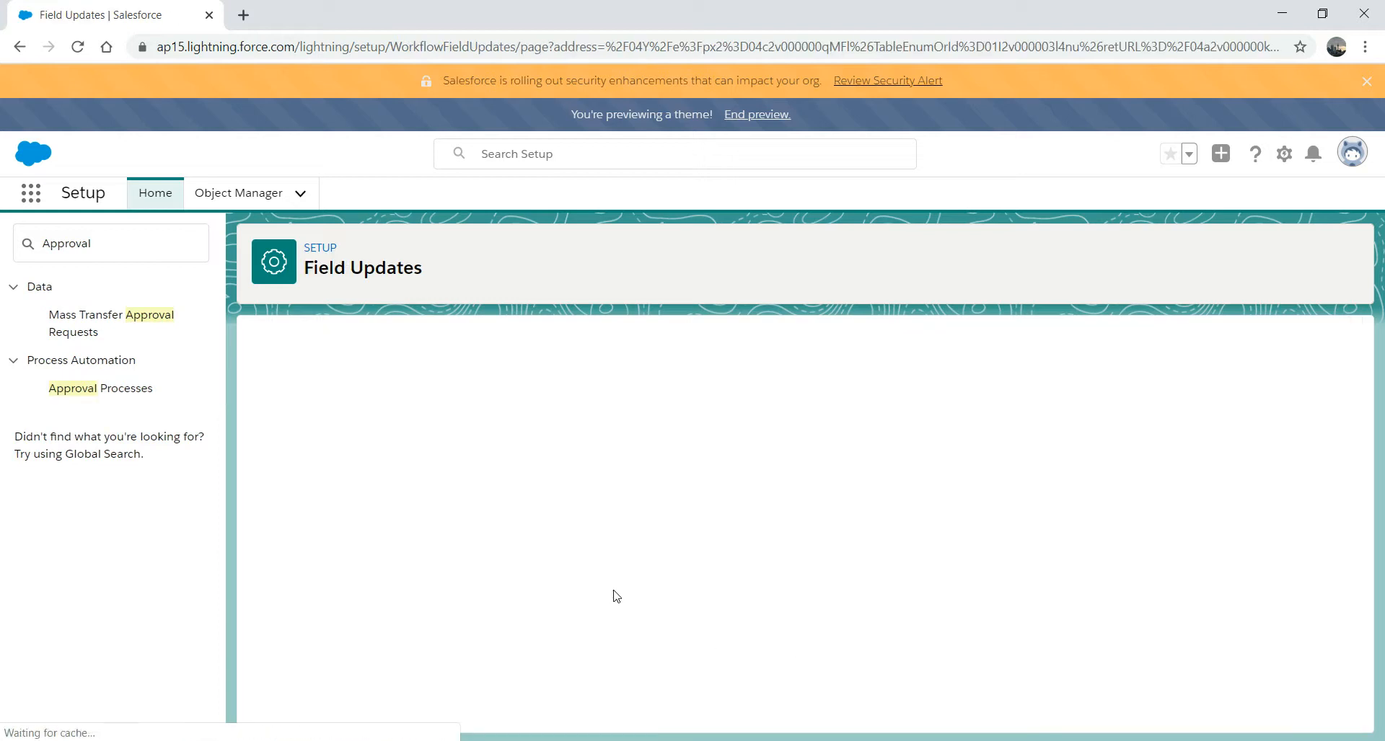
pyautogui.write('A')
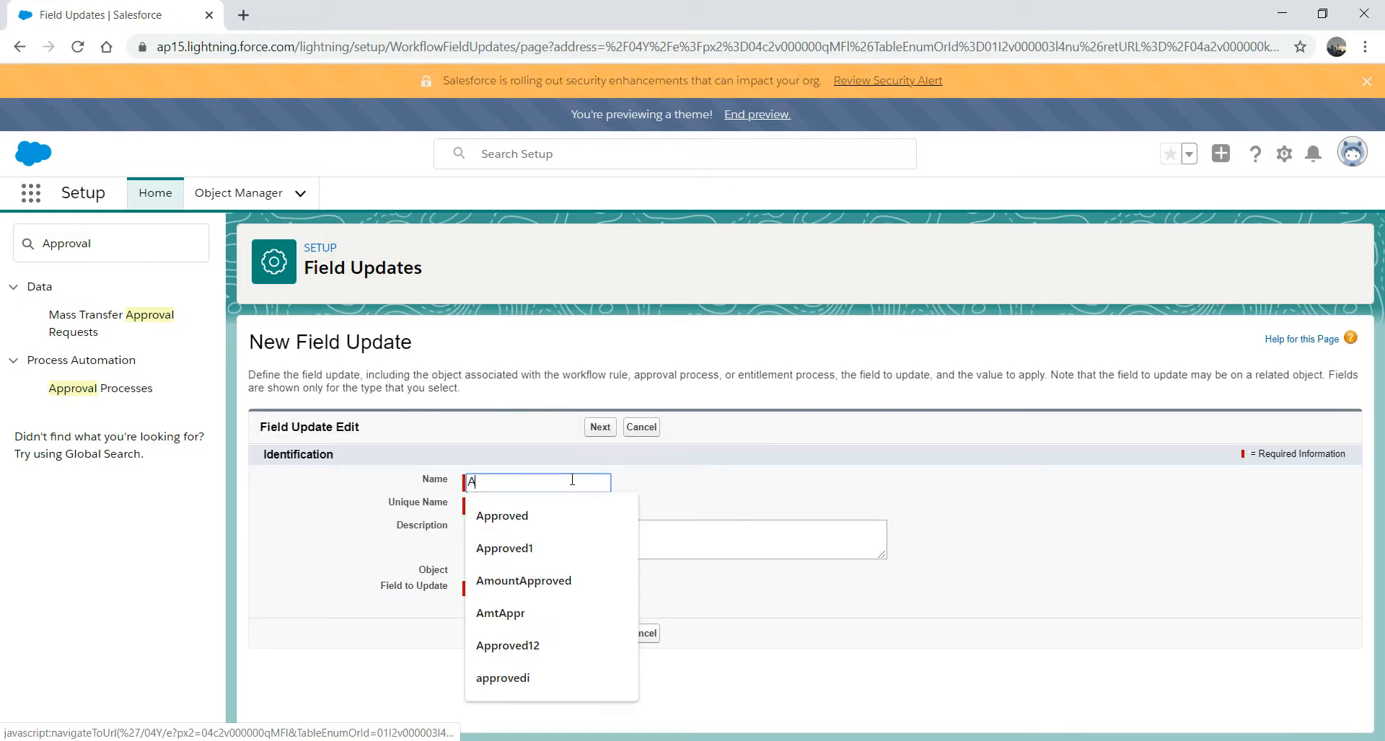
pyautogui.write('mtRej')
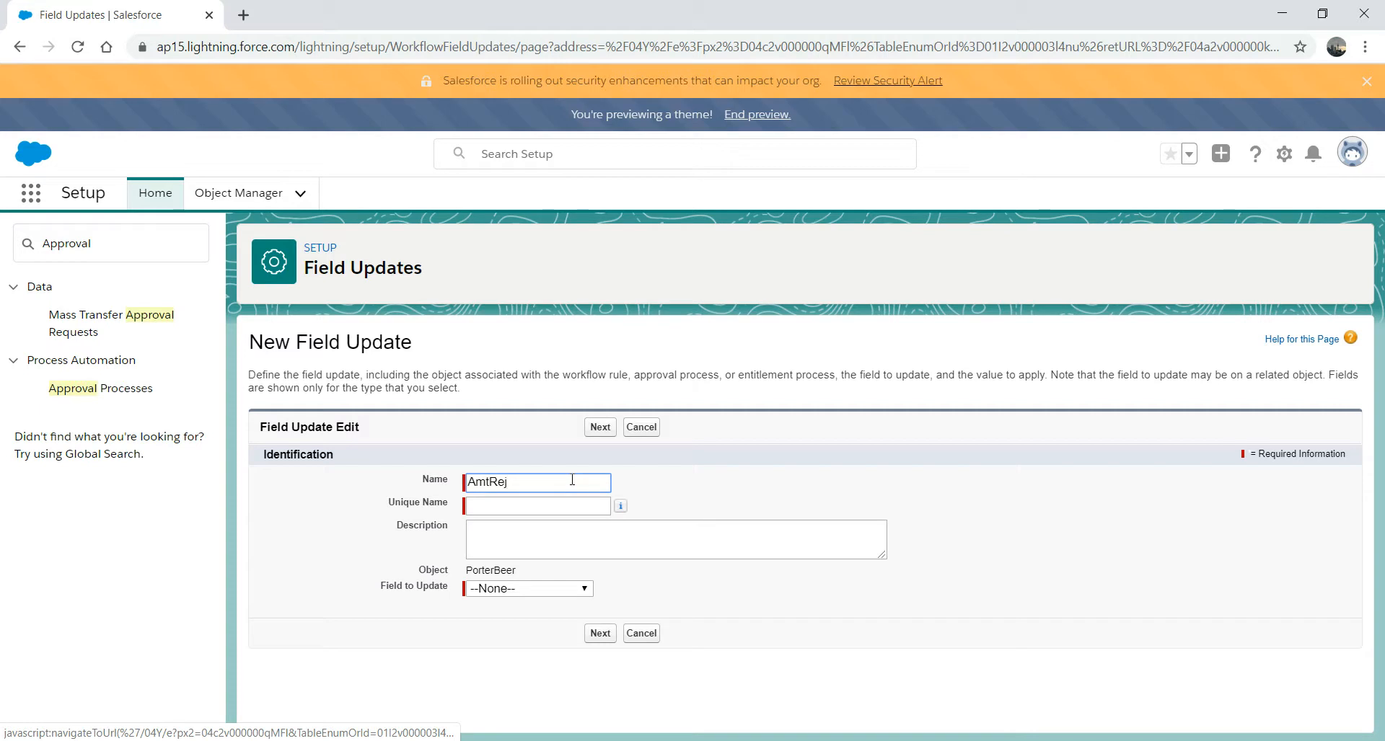
pyautogui.click(585, 589)
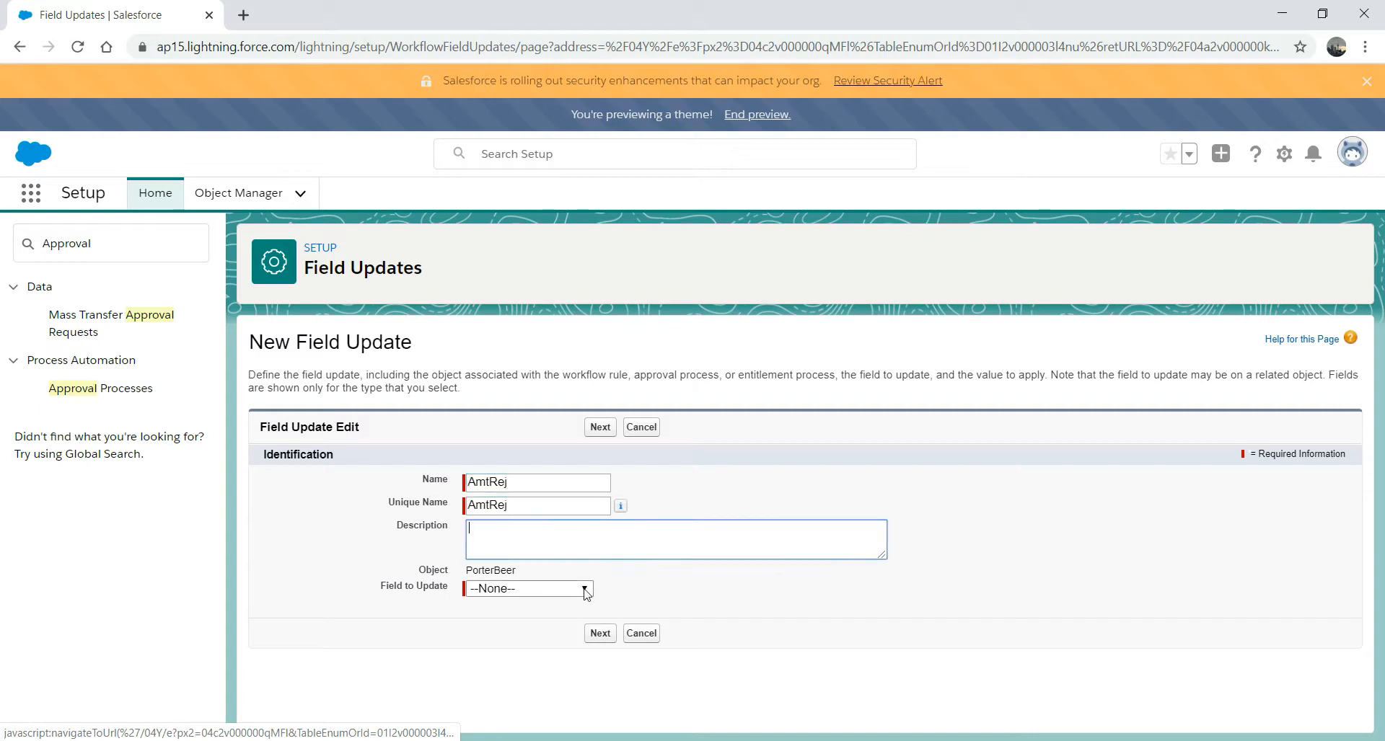
pyautogui.click(577, 663)
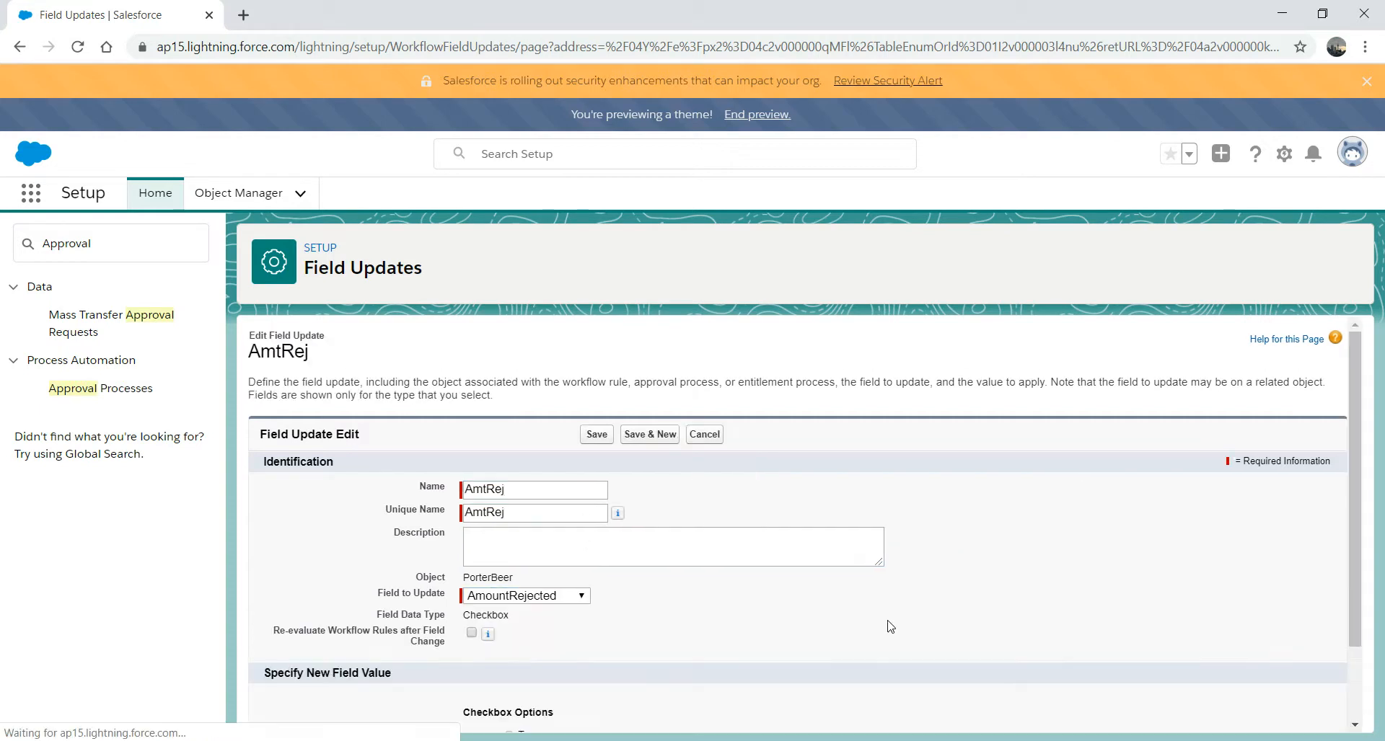
pyautogui.scroll(-2, 1348, 504)
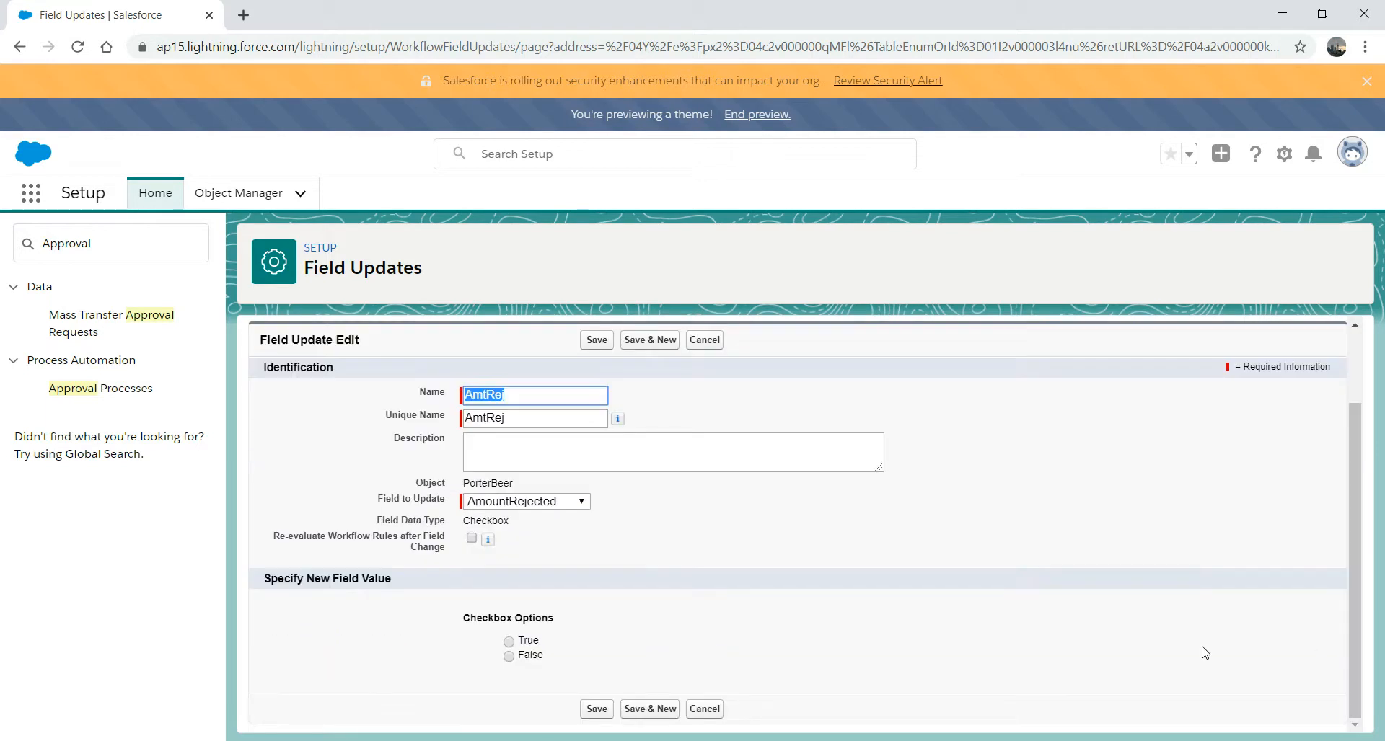
pyautogui.click(517, 639)
pyautogui.click(596, 709)
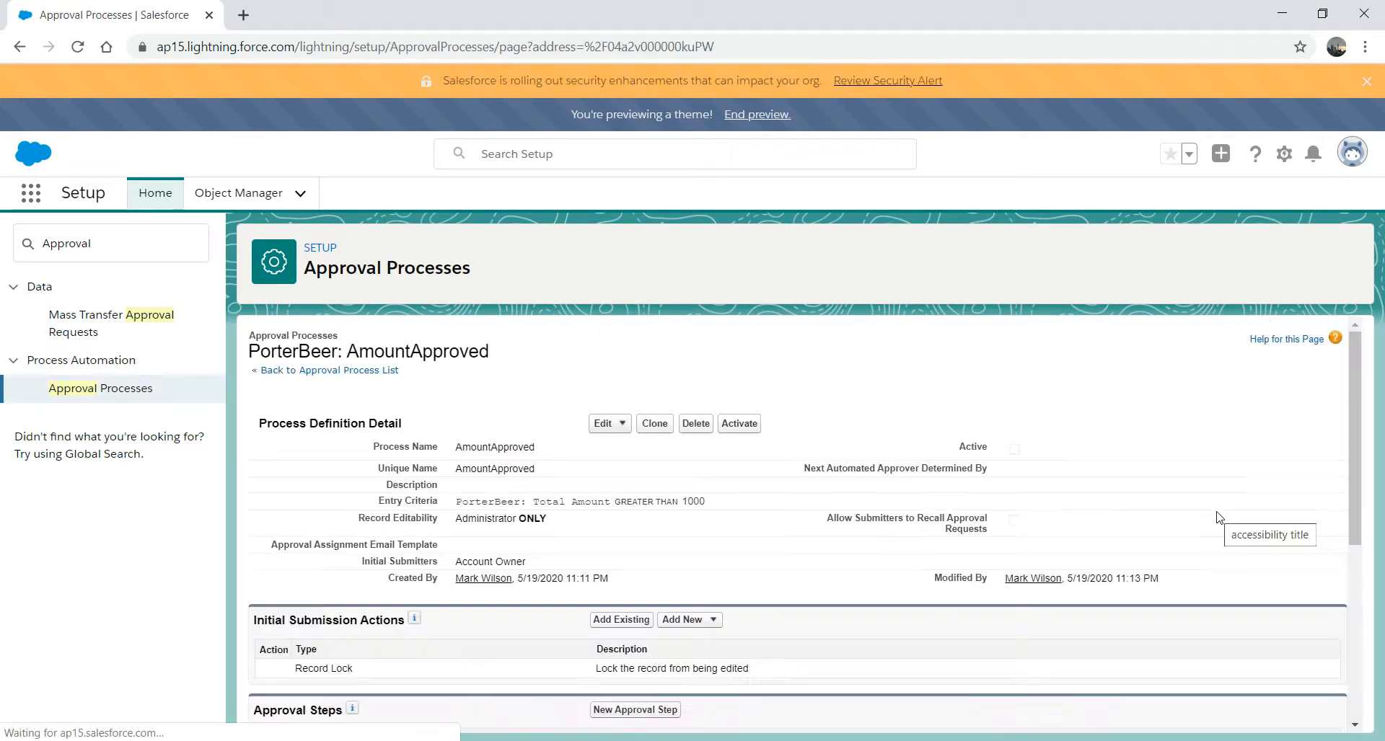
# - Activate the AmountApproved approval process and confirm the activation prompt
pyautogui.scroll(-3, 1353, 476)
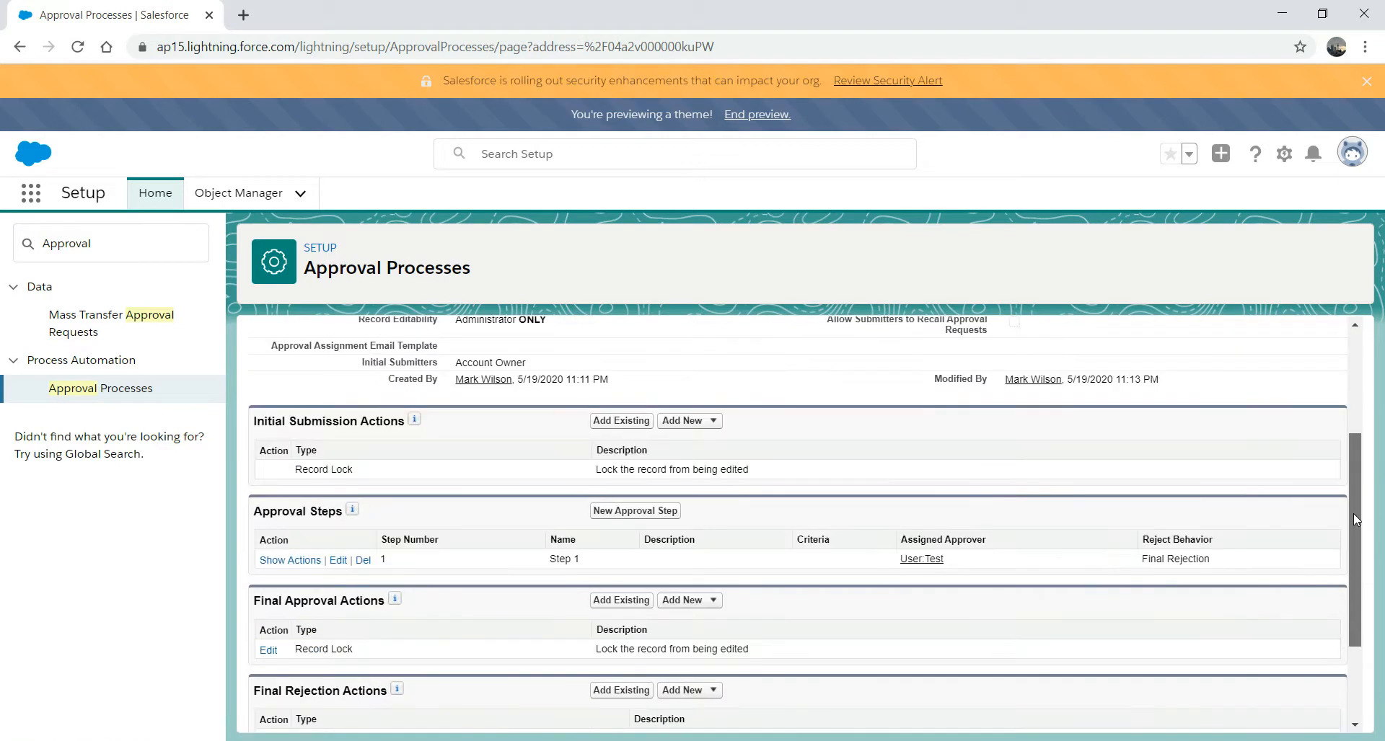
pyautogui.moveTo(1352, 523); pyautogui.dragTo(1359, 433)
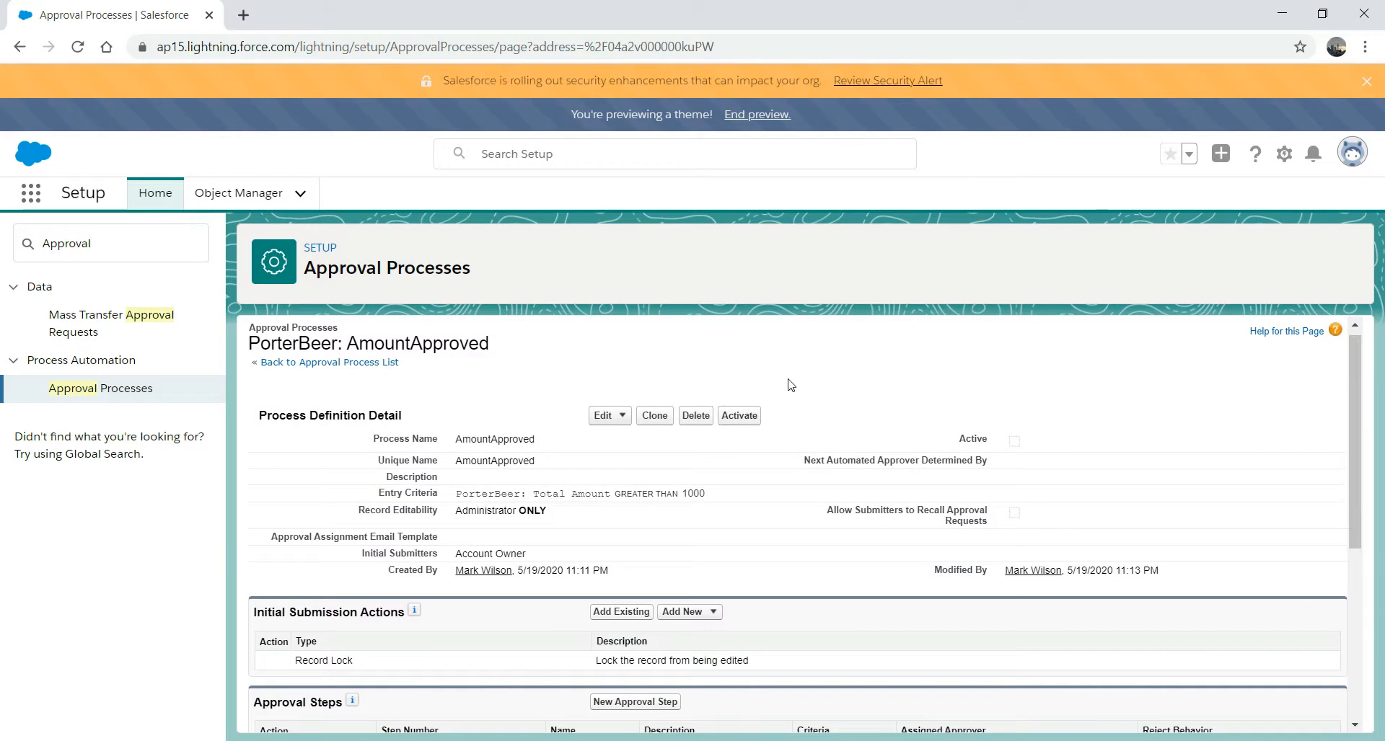
pyautogui.click(739, 431)
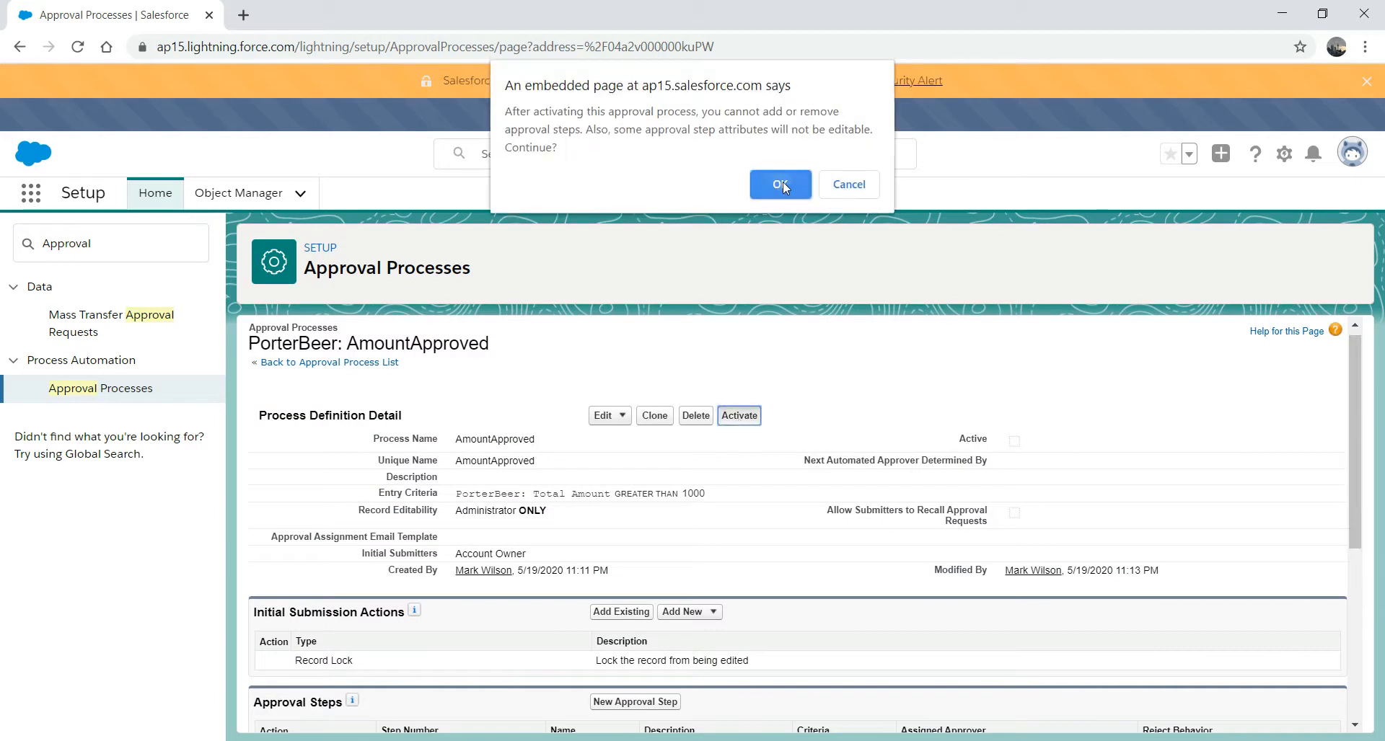
pyautogui.click(782, 183)
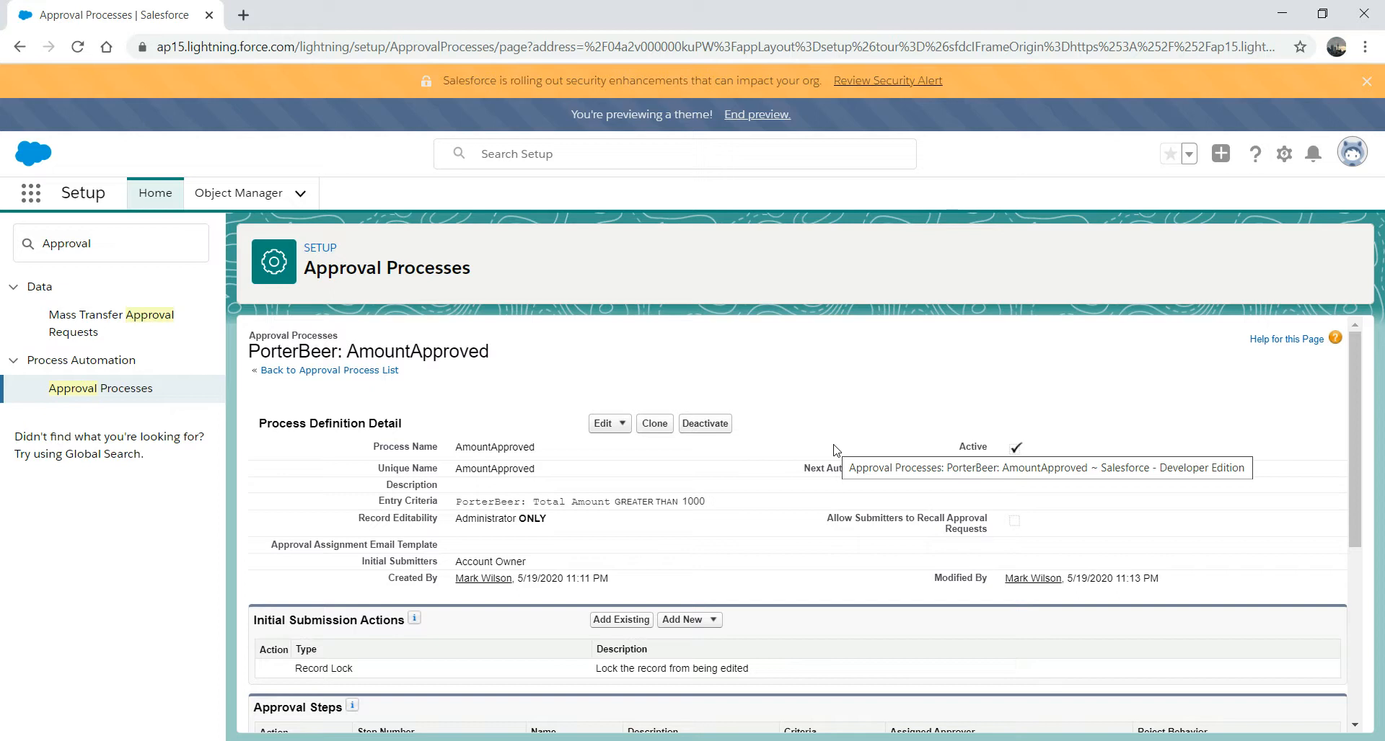
pyautogui.moveTo(1348, 352)
pyautogui.mouseDown()
pyautogui.moveTo(1351, 482)
pyautogui.moveTo(1350, 349)
pyautogui.moveTo(1351, 431)
pyautogui.moveTo(1352, 361)
pyautogui.mouseUp()
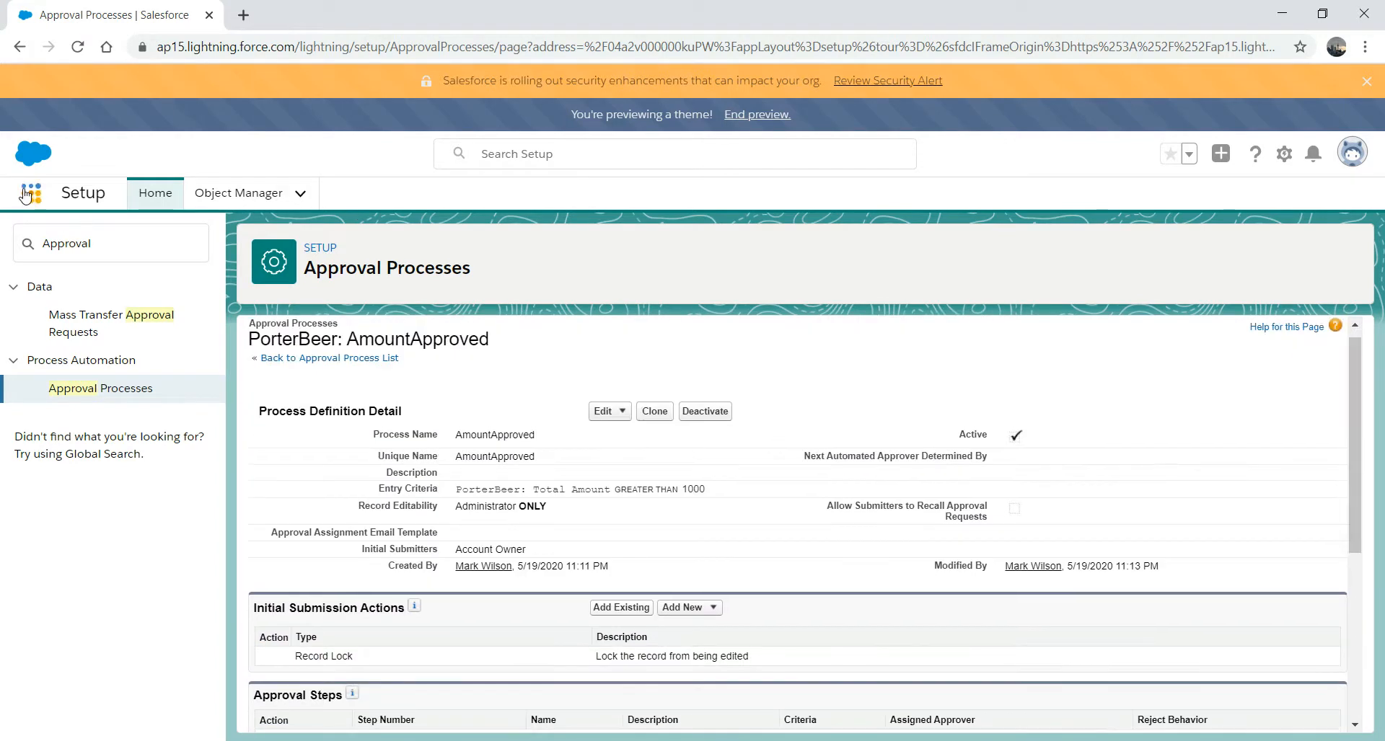
# - Find and open the PorterBeer object in Object Manager by filtering for 'port'
pyautogui.click(228, 198)
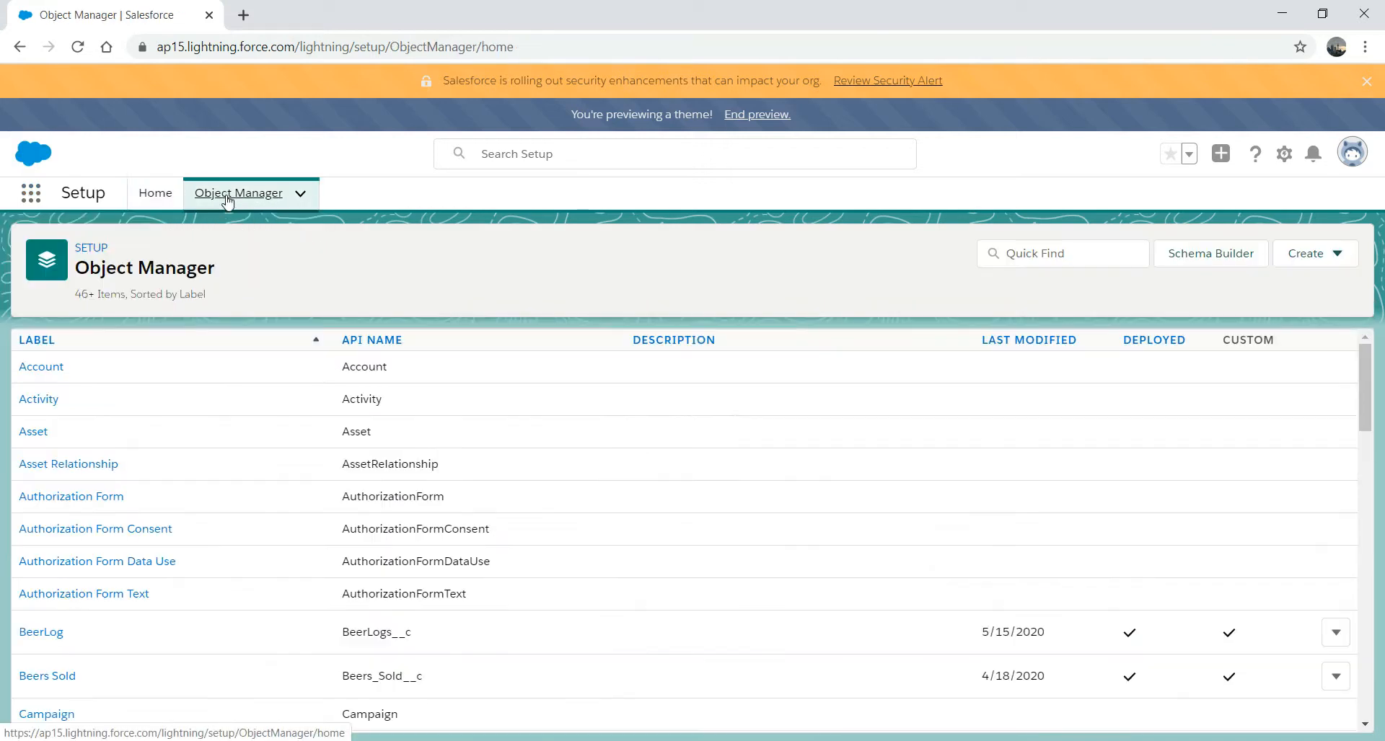
pyautogui.click(1046, 249)
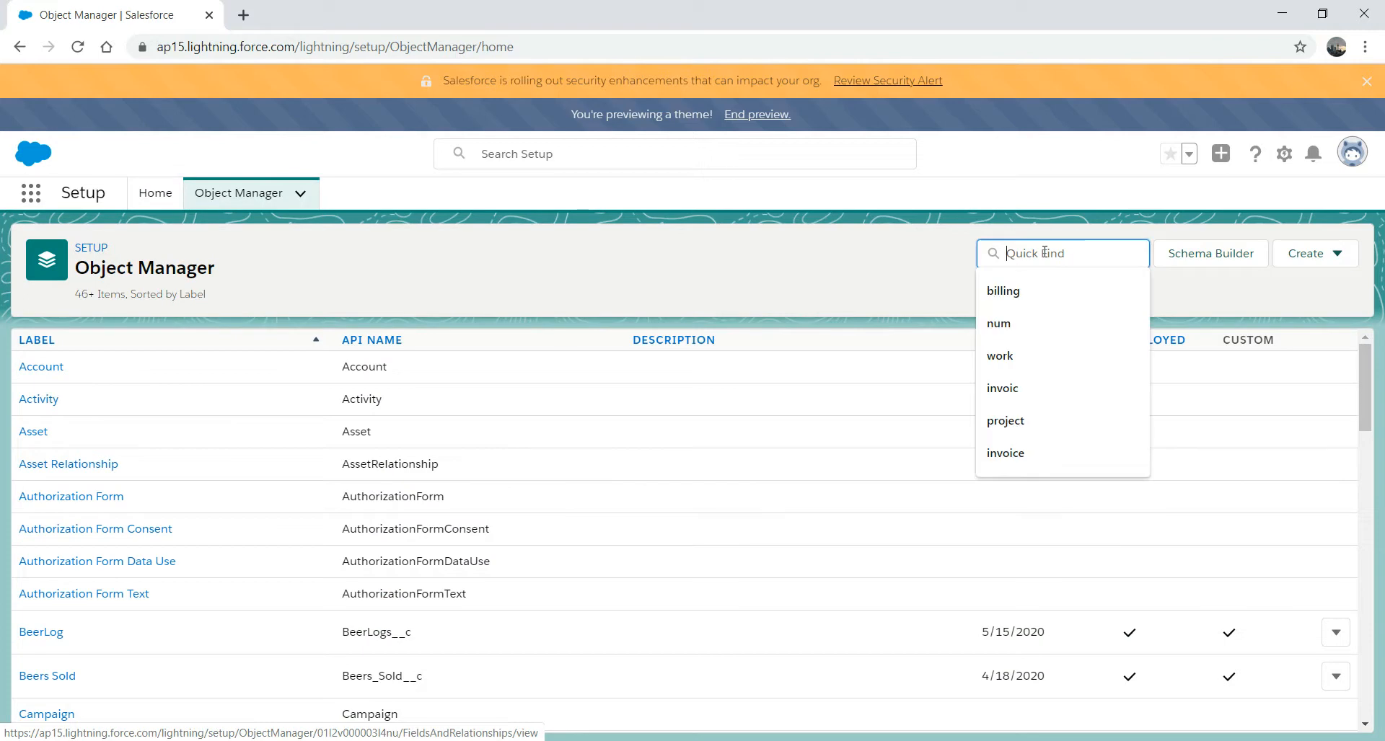
pyautogui.write('port')
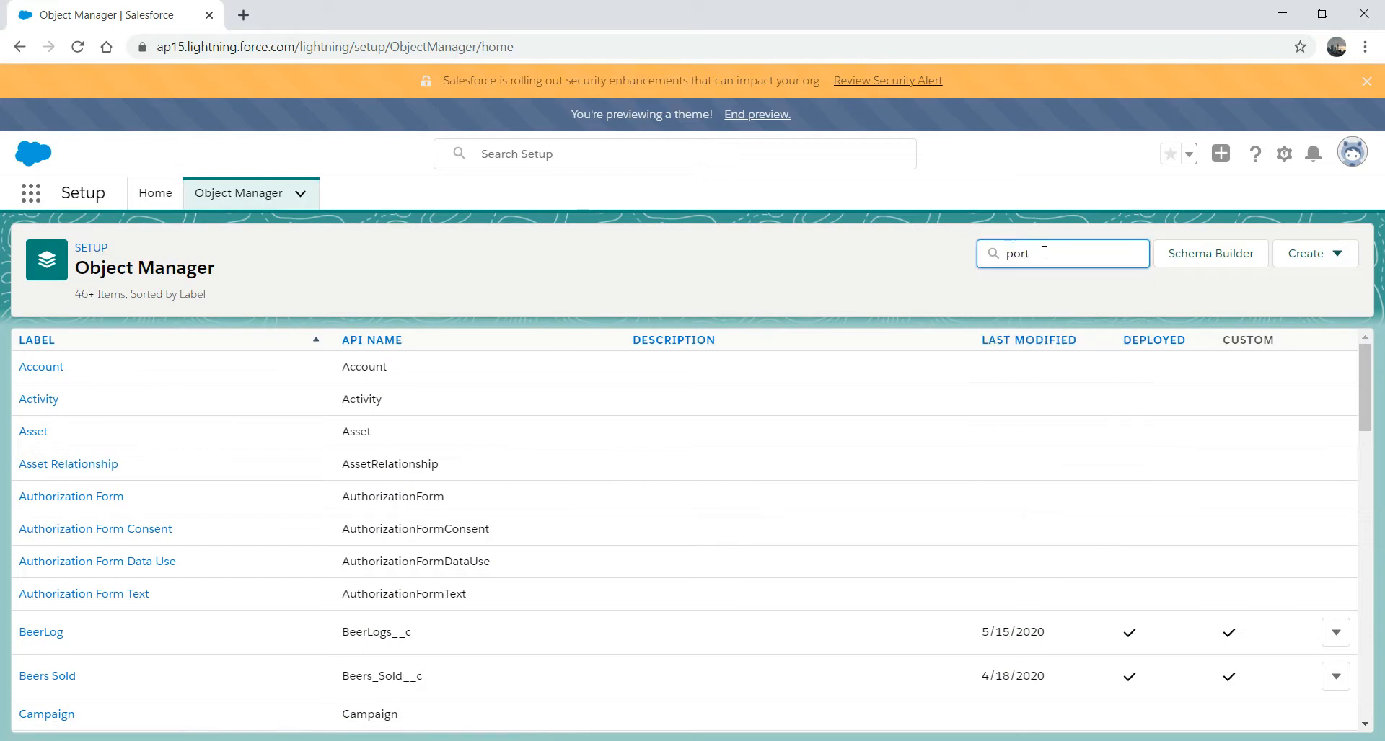
pyautogui.click(46, 517)
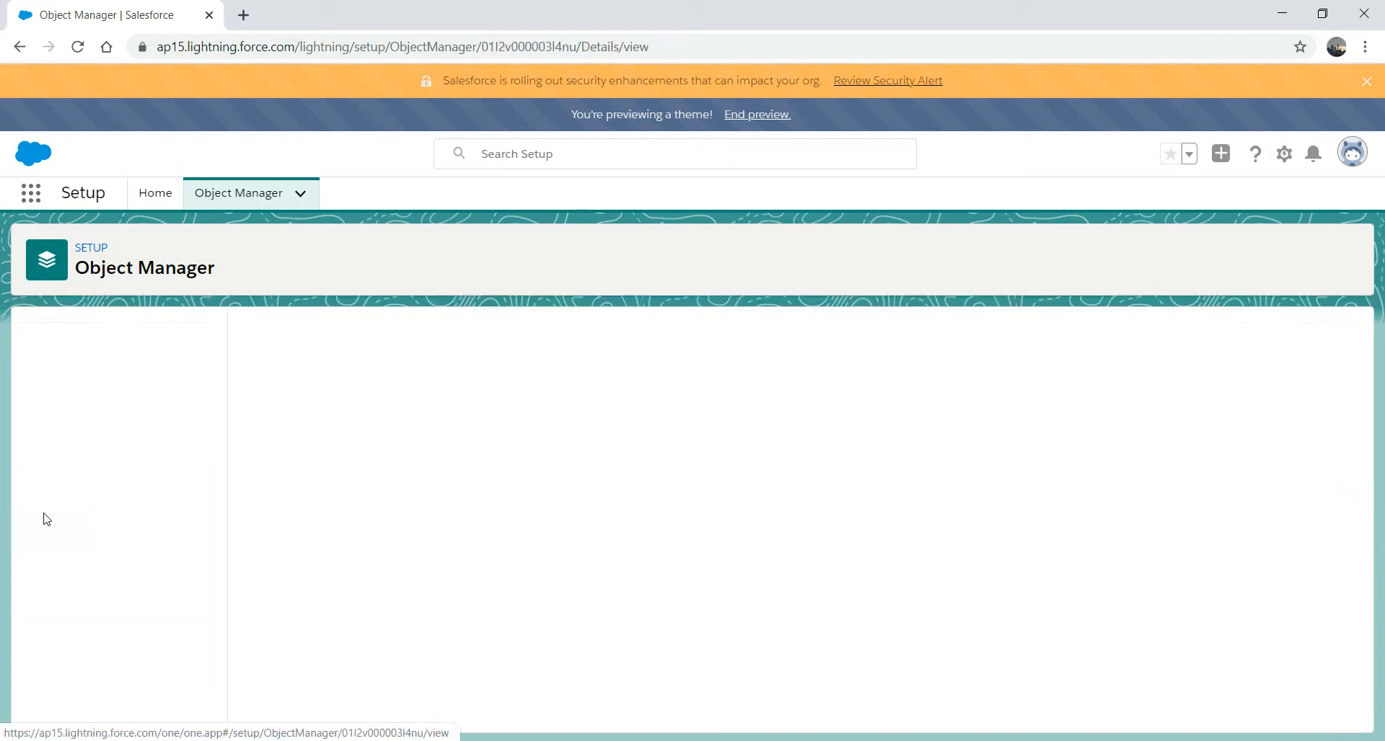
# - Open the PorterBeer Layout page layout and show its available Buttons in the palette
pyautogui.click(113, 380)
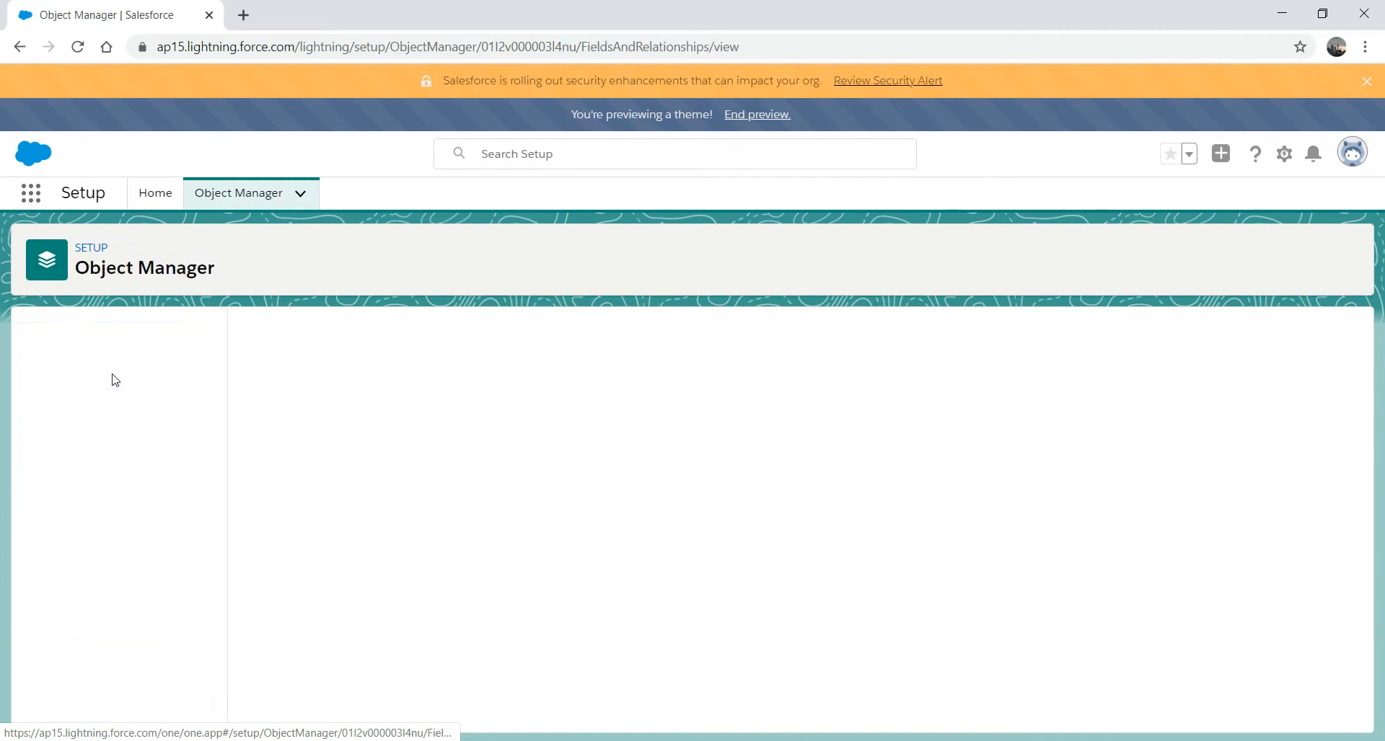
pyautogui.click(87, 404)
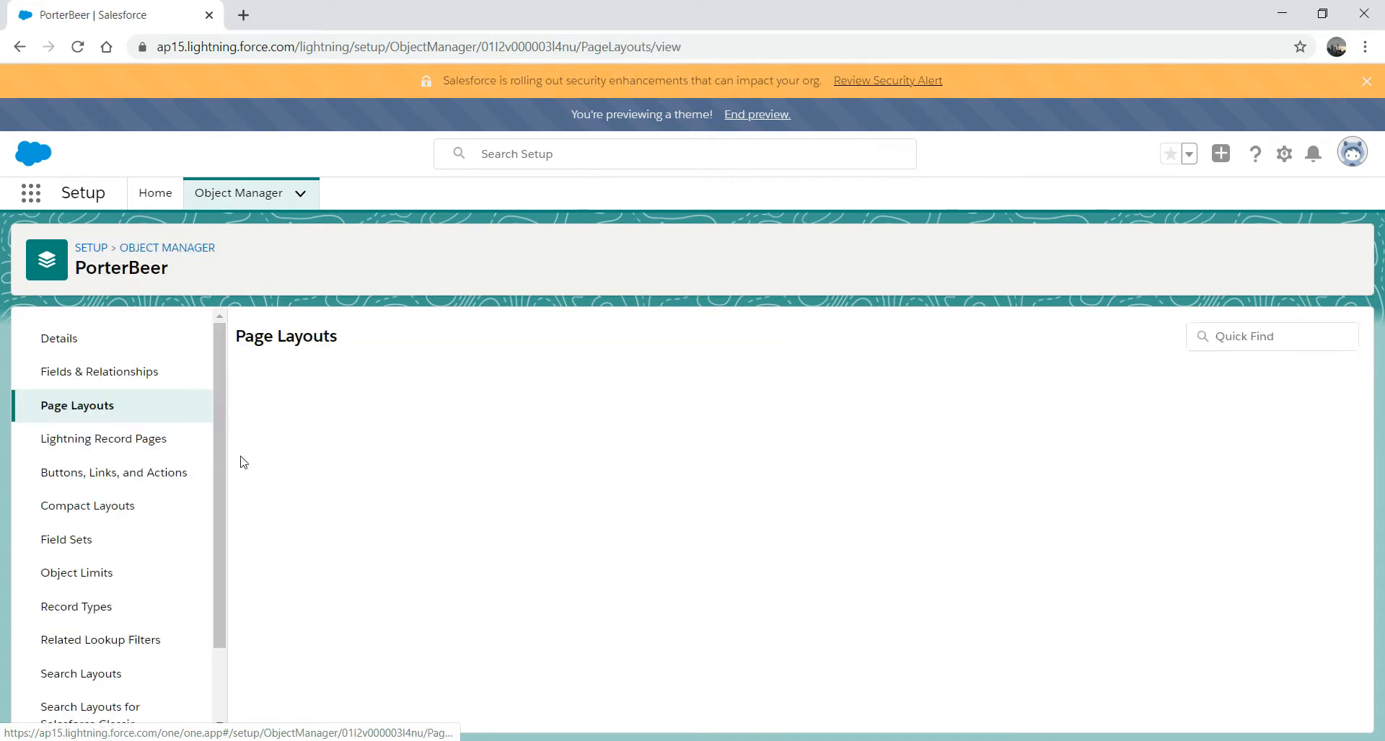
pyautogui.click(272, 418)
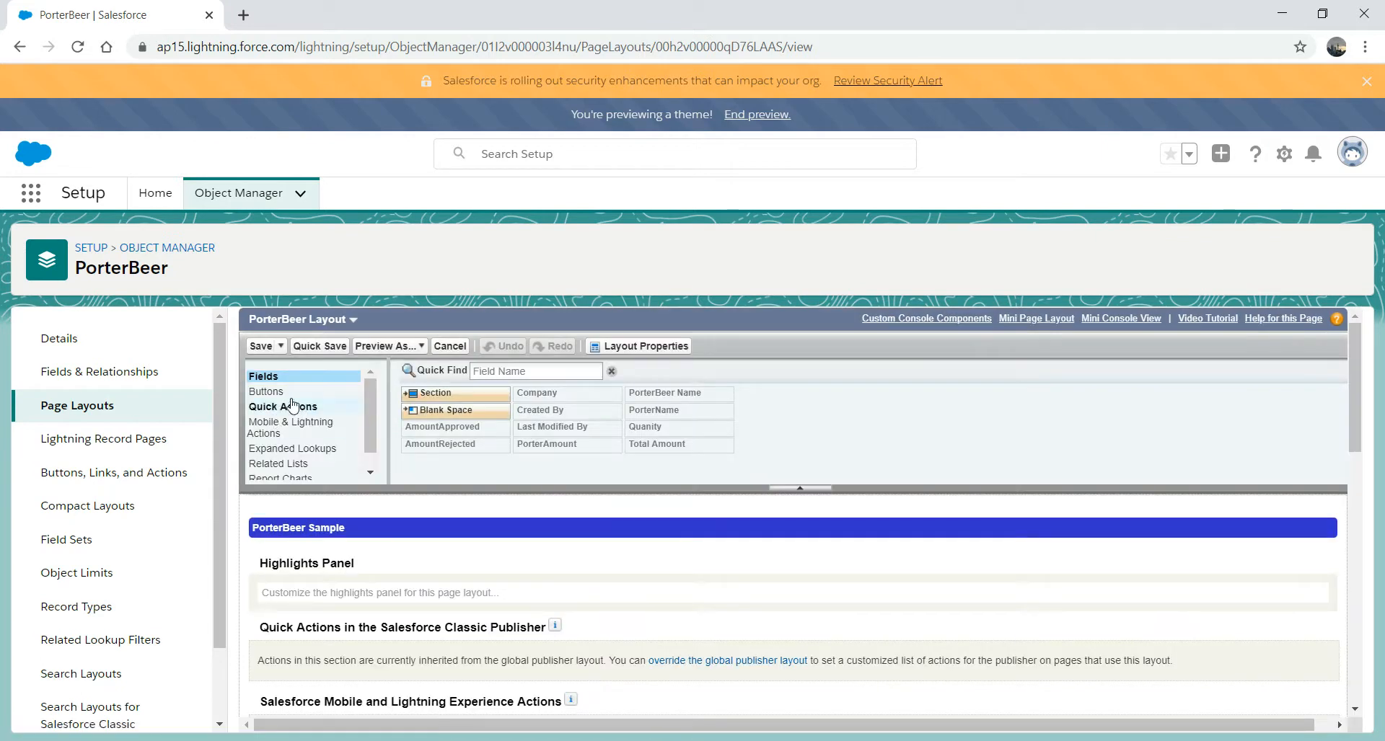
pyautogui.click(274, 391)
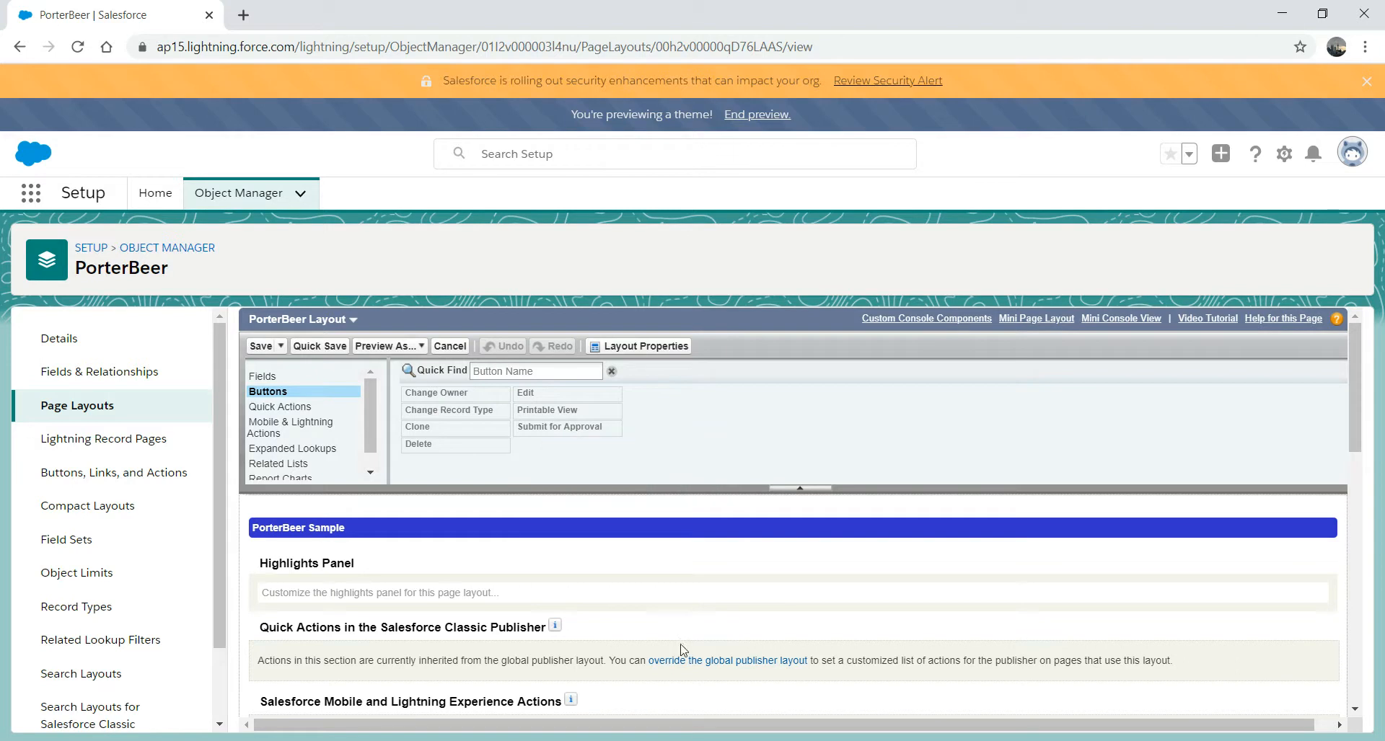
pyautogui.moveTo(1352, 429); pyautogui.dragTo(1350, 508)
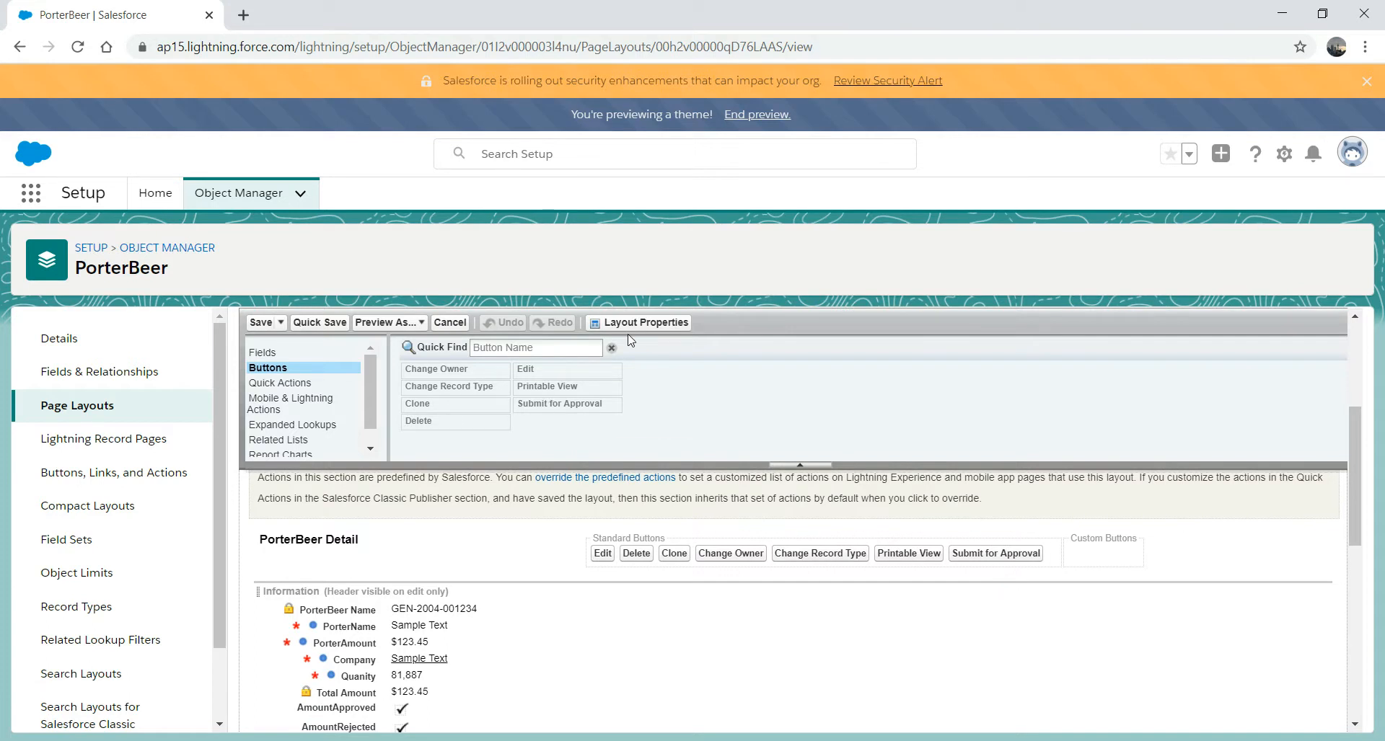
# - Open the PorterBeers list through the app search 'por' and start a new record
pyautogui.click(29, 199)
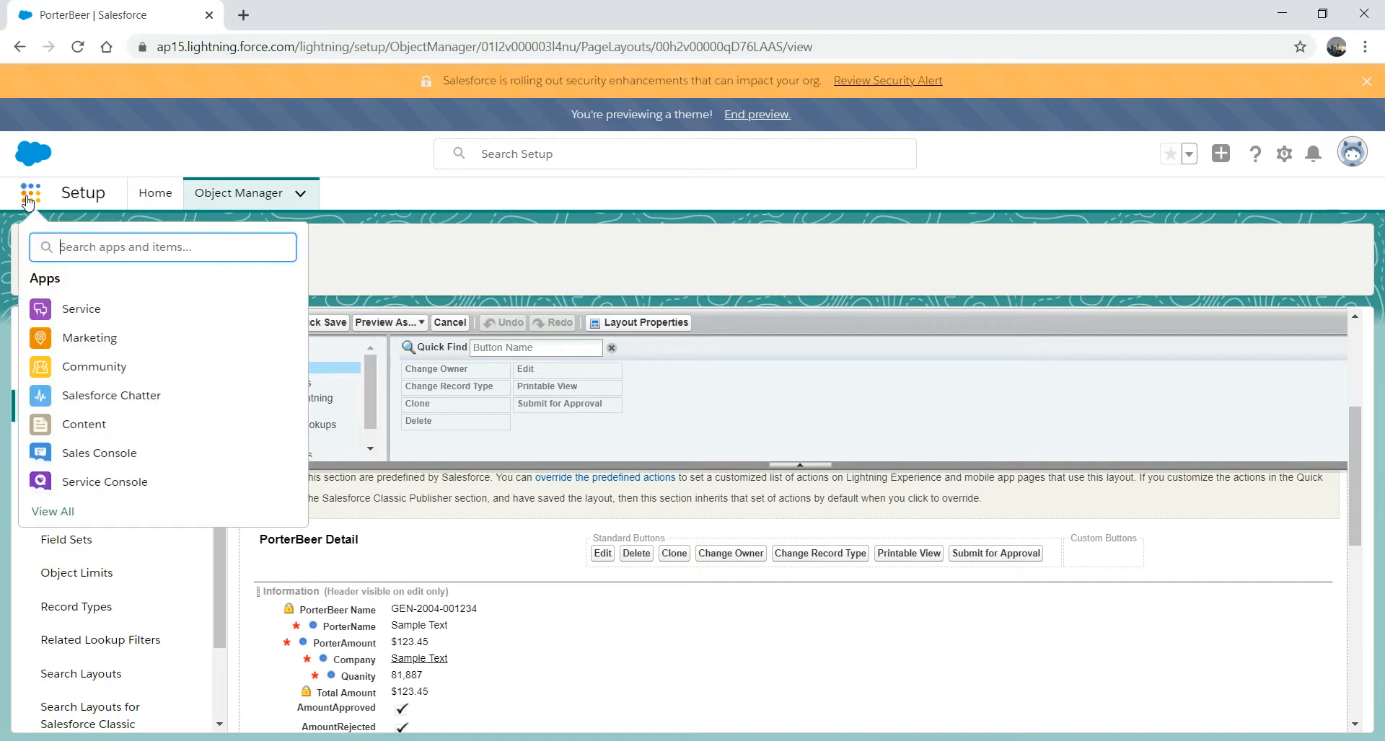
pyautogui.write('por')
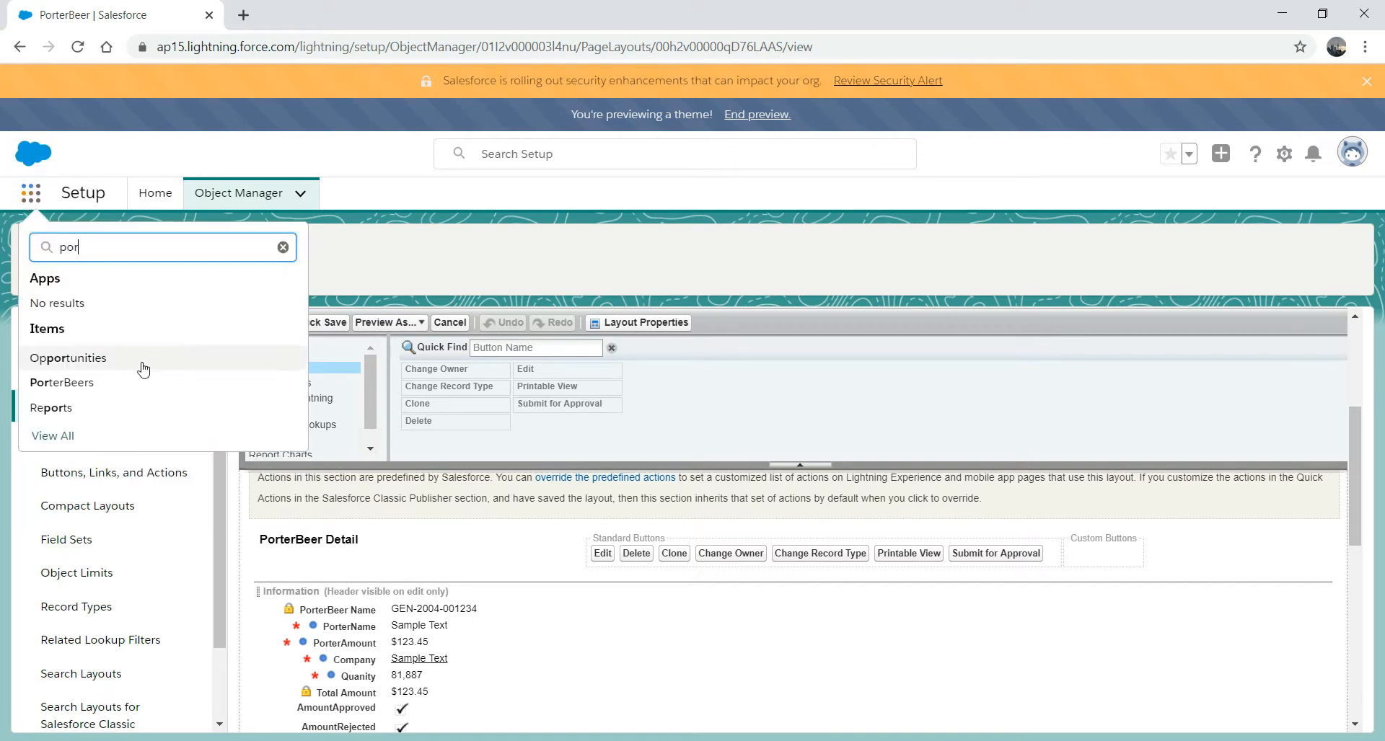
pyautogui.click(93, 385)
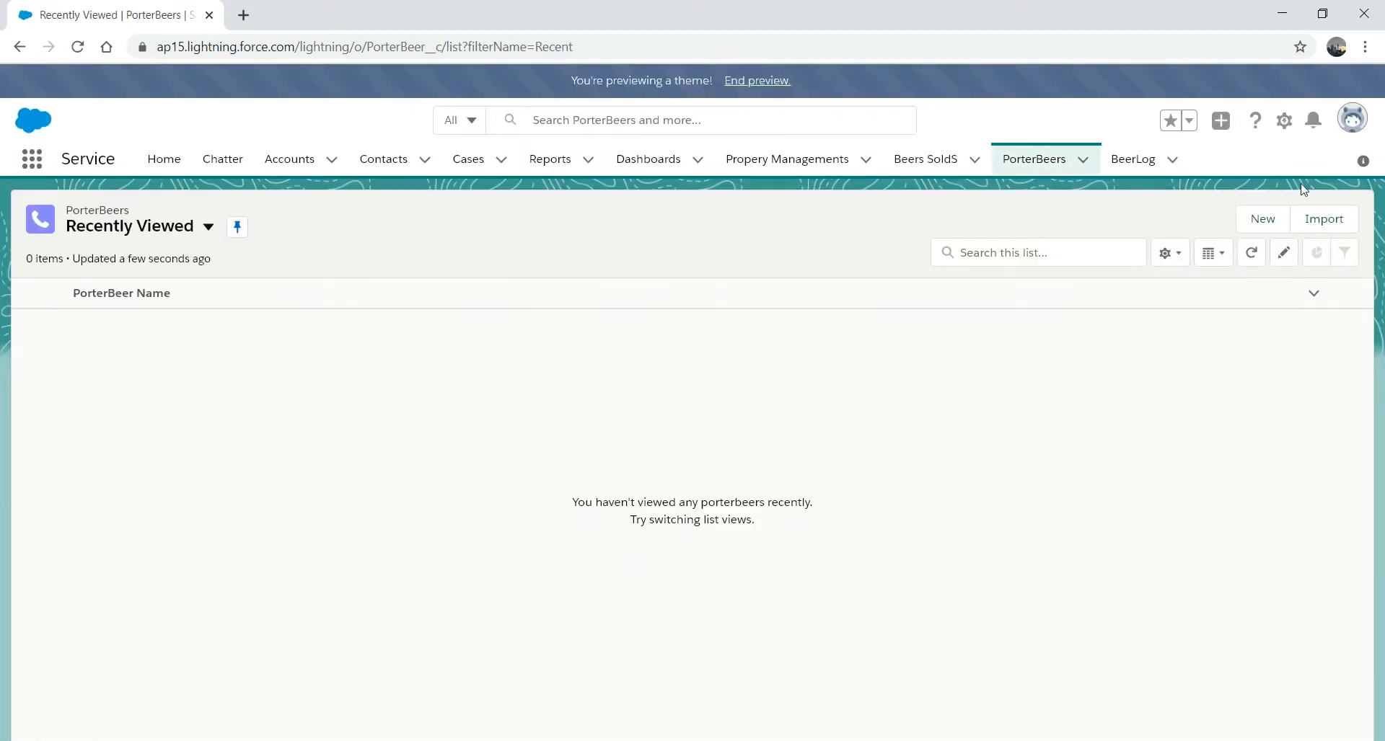
pyautogui.click(1261, 216)
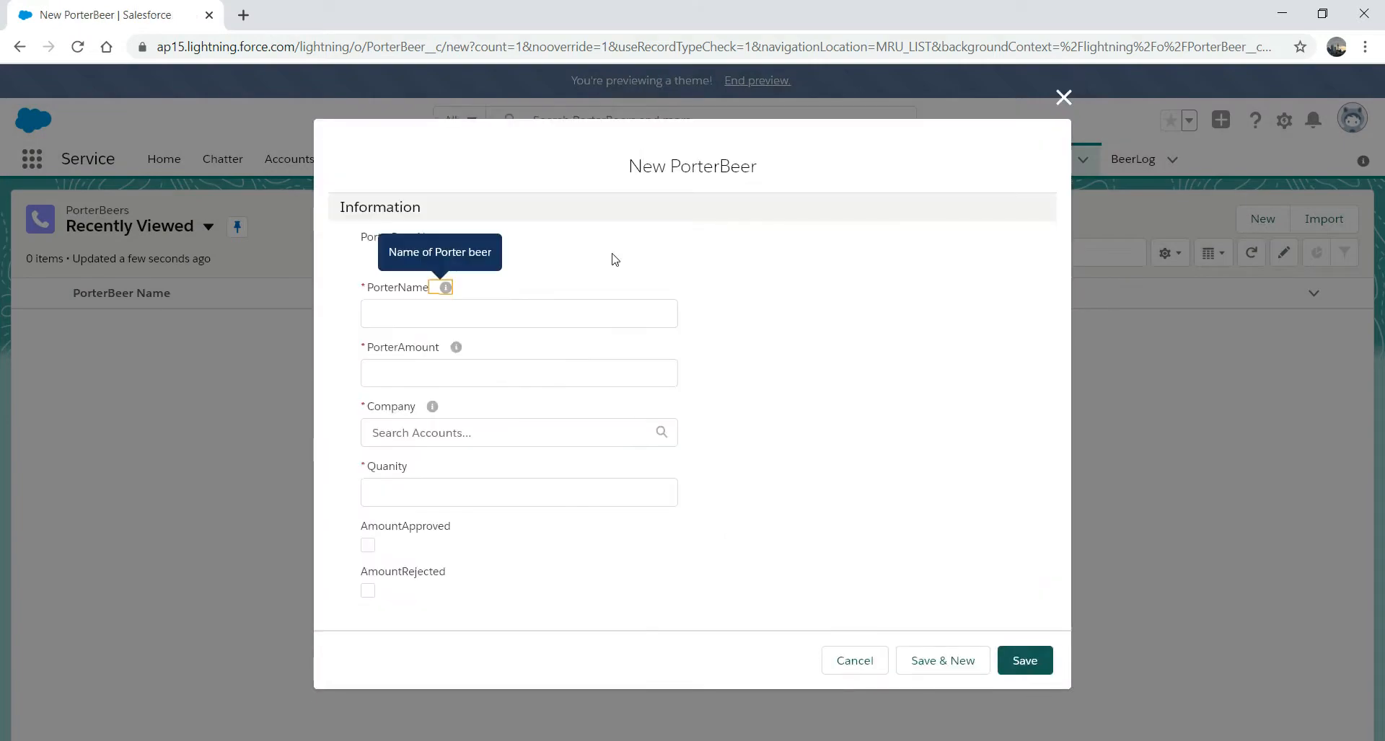
# - Fill in Baltica, amount $4, company Maverik Pub and quantity 1000, then save
pyautogui.click(479, 315)
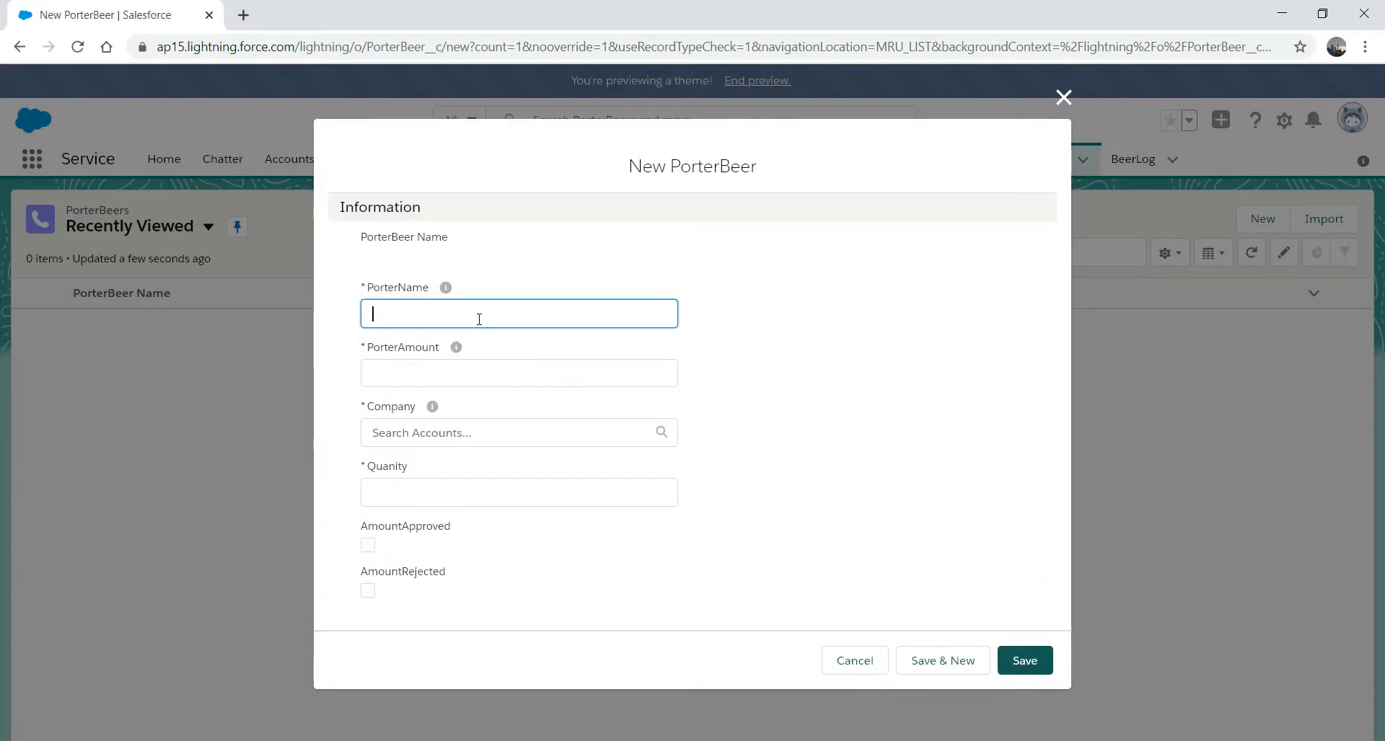
pyautogui.write('St')
pyautogui.write('Baltica')
pyautogui.press('Tab')
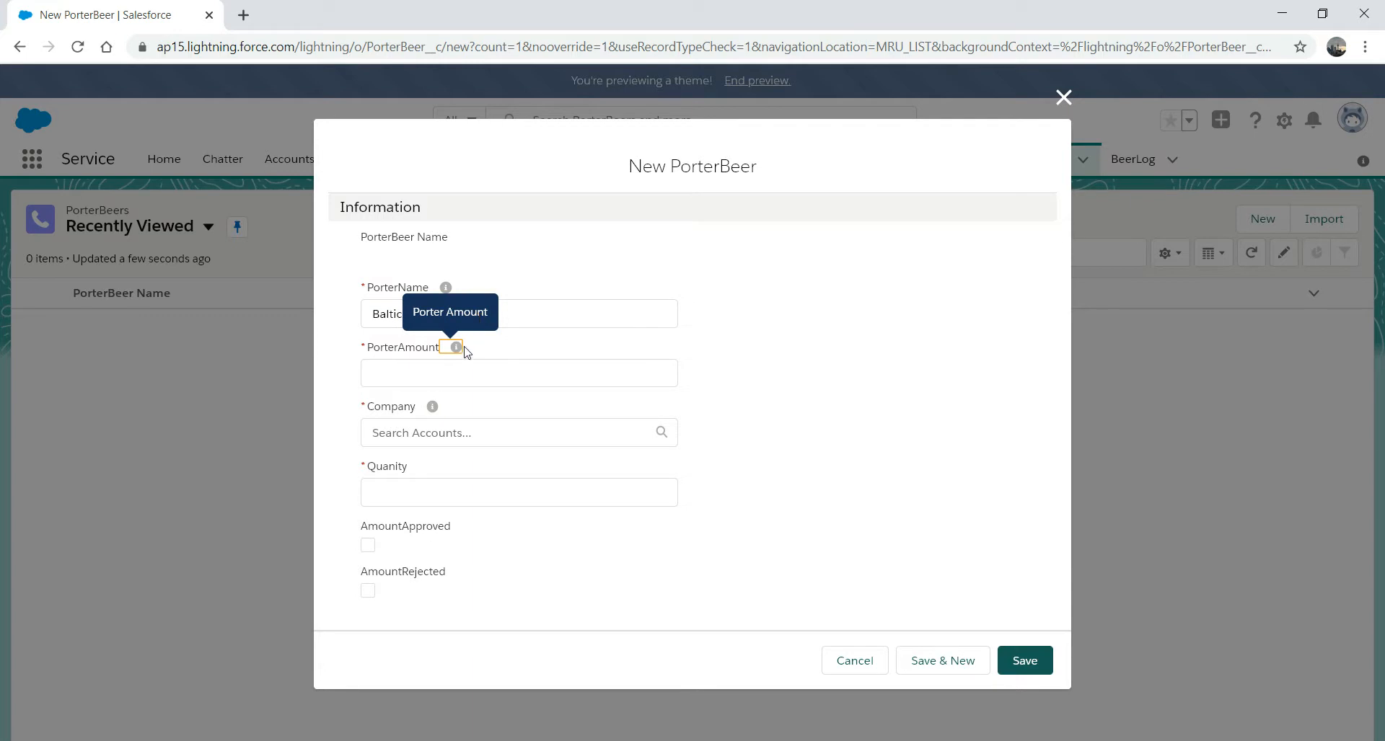
pyautogui.click(447, 384)
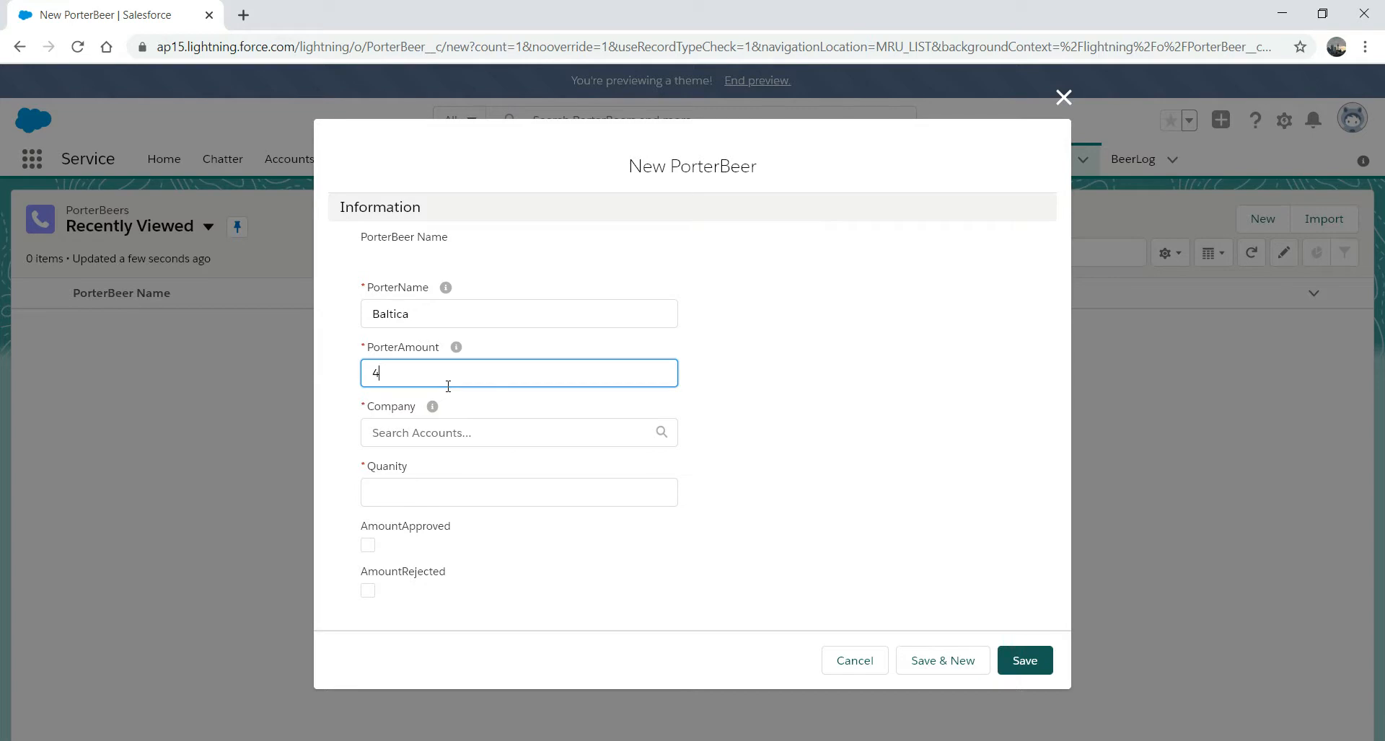
pyautogui.click(522, 434)
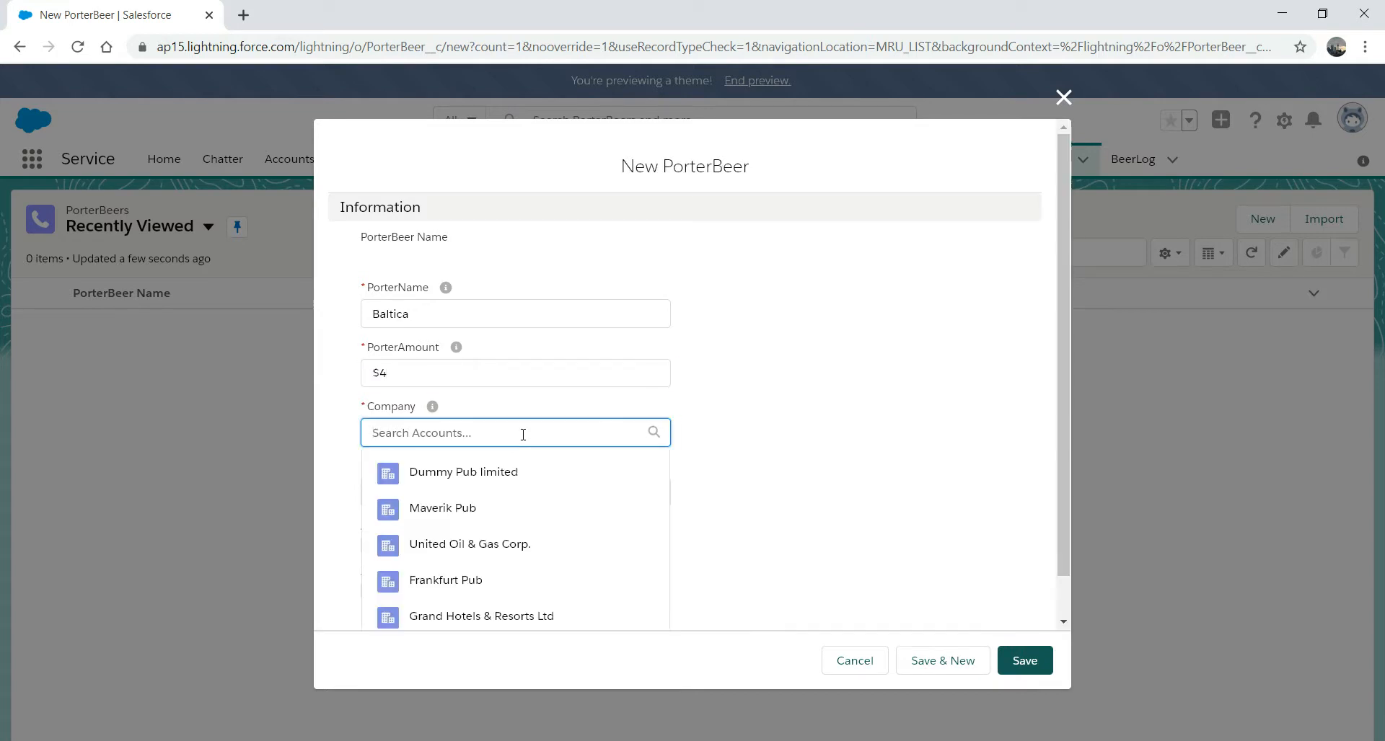
pyautogui.click(470, 509)
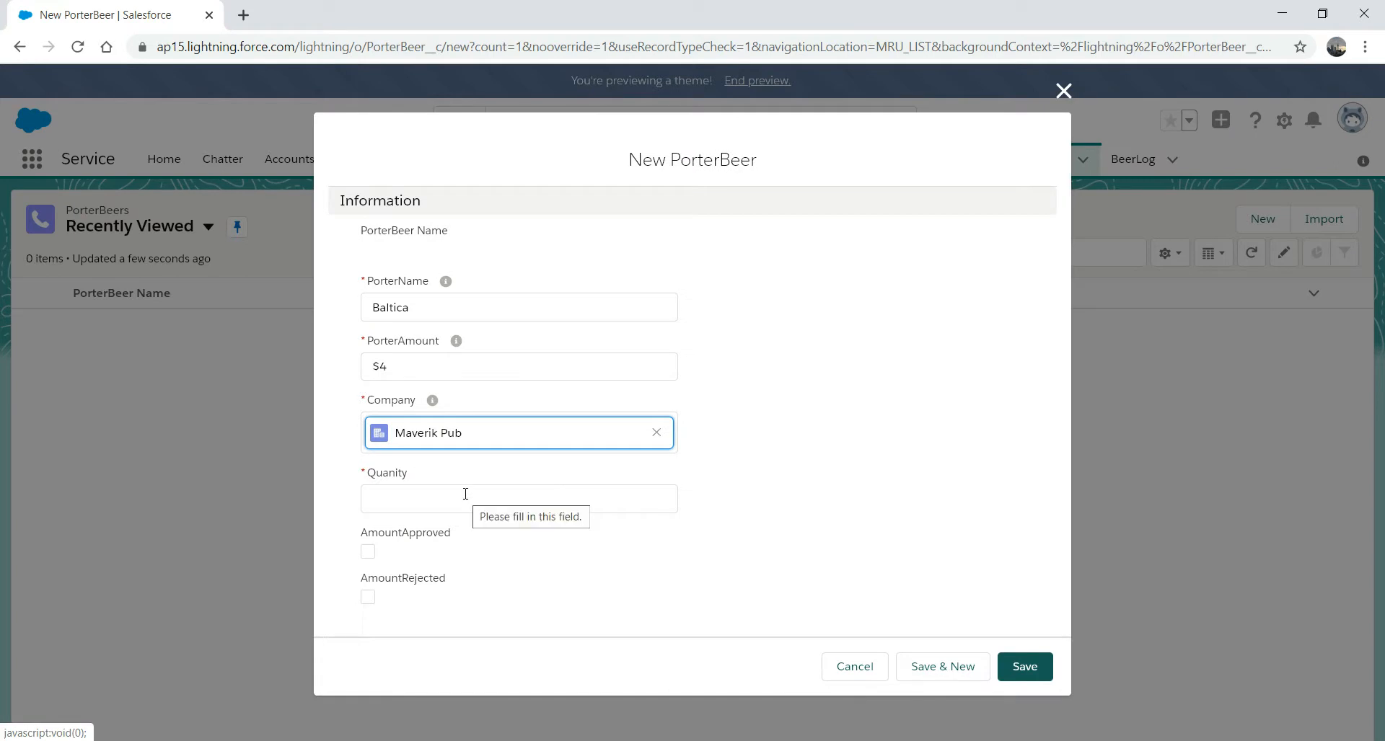
pyautogui.click(465, 494)
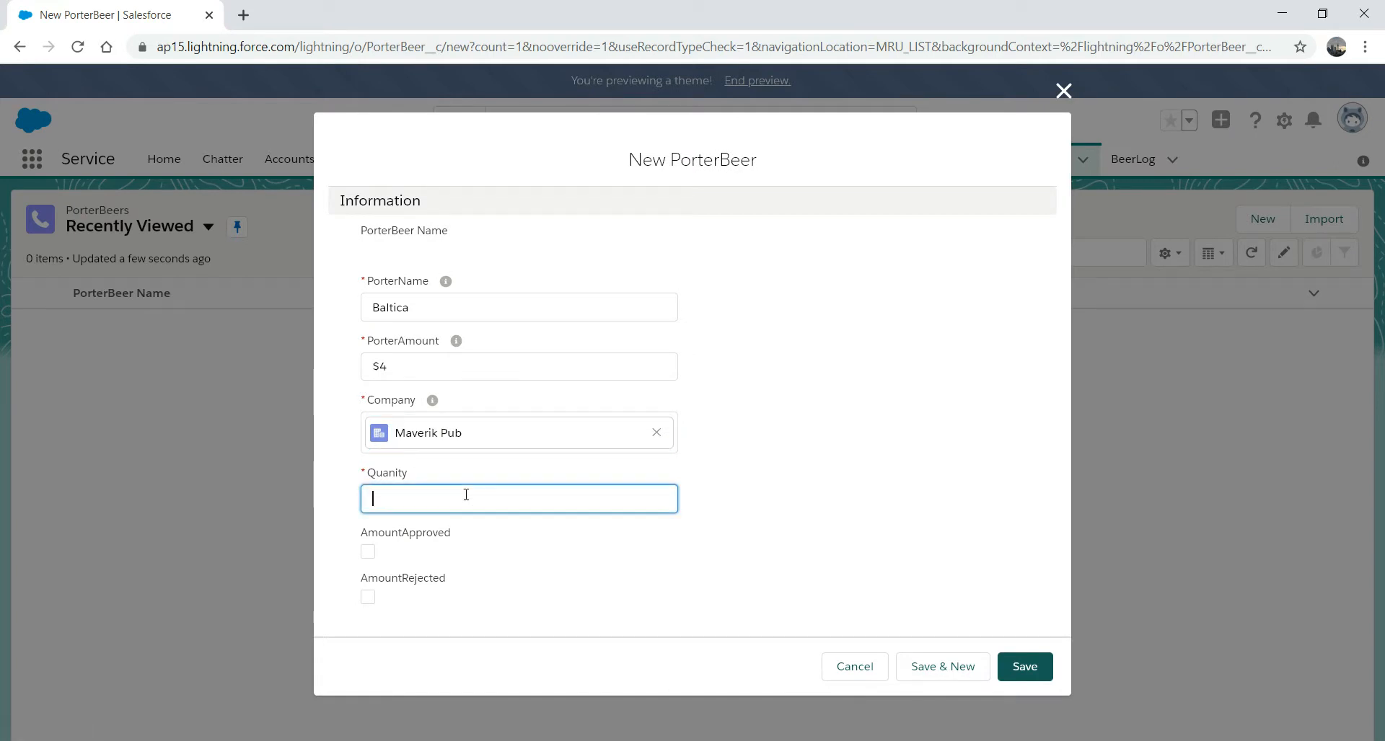
pyautogui.write('1000')
pyautogui.click(1026, 668)
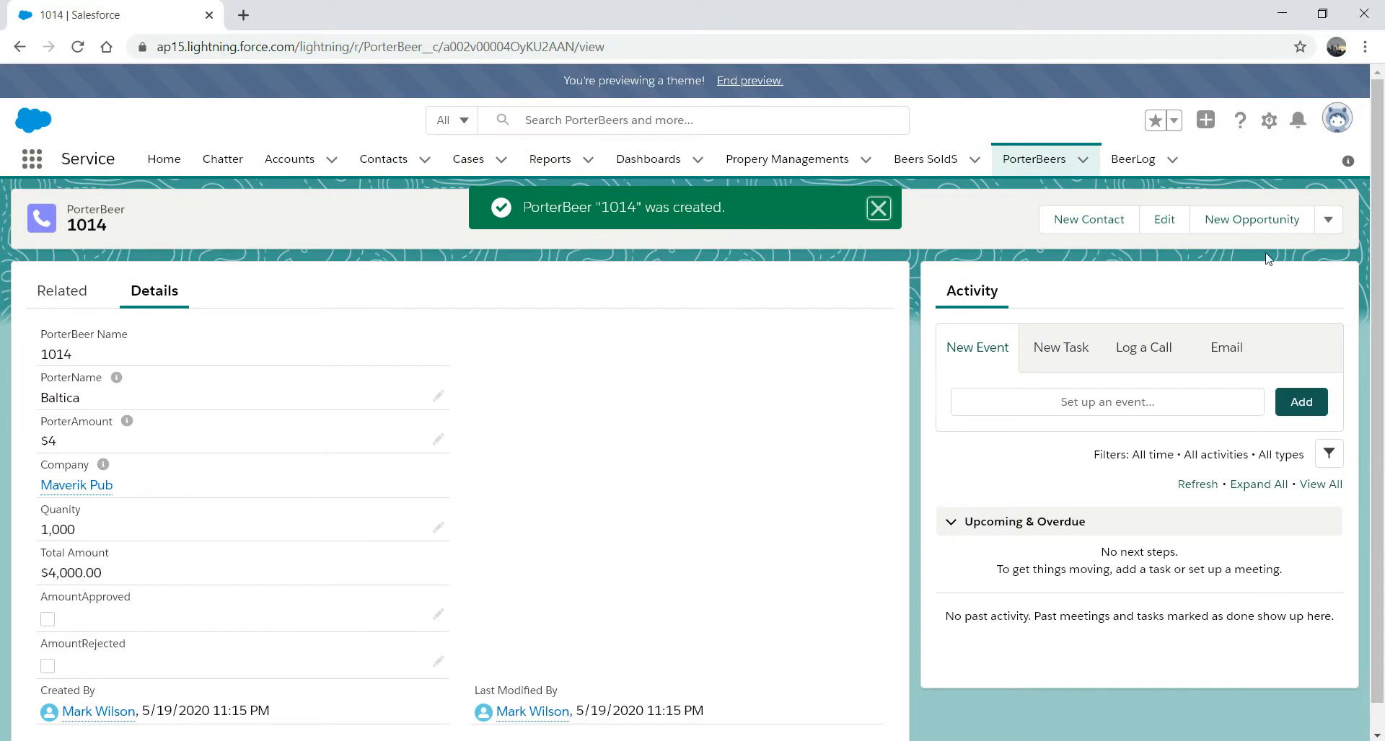
# - Submit record 1014 for approval from the actions menu, leaving Comments empty
pyautogui.click(1329, 222)
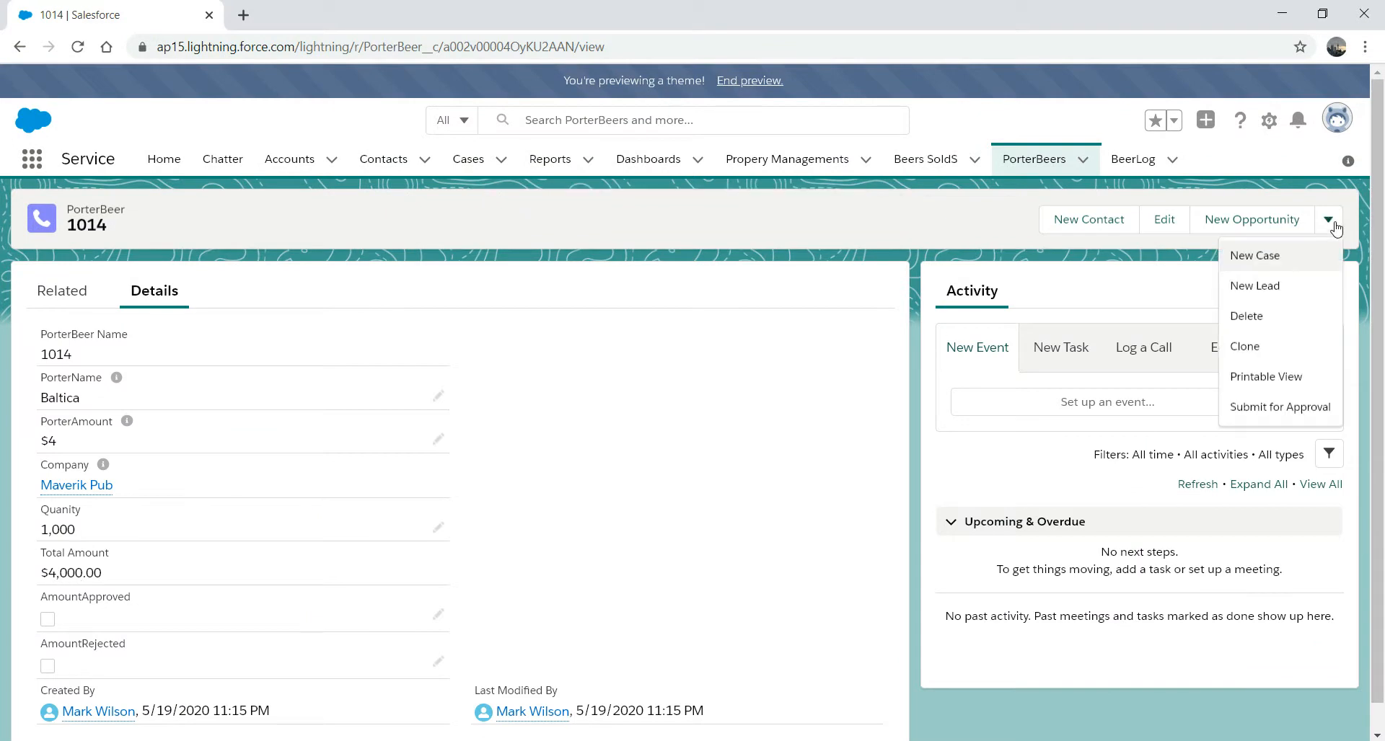
pyautogui.click(1290, 411)
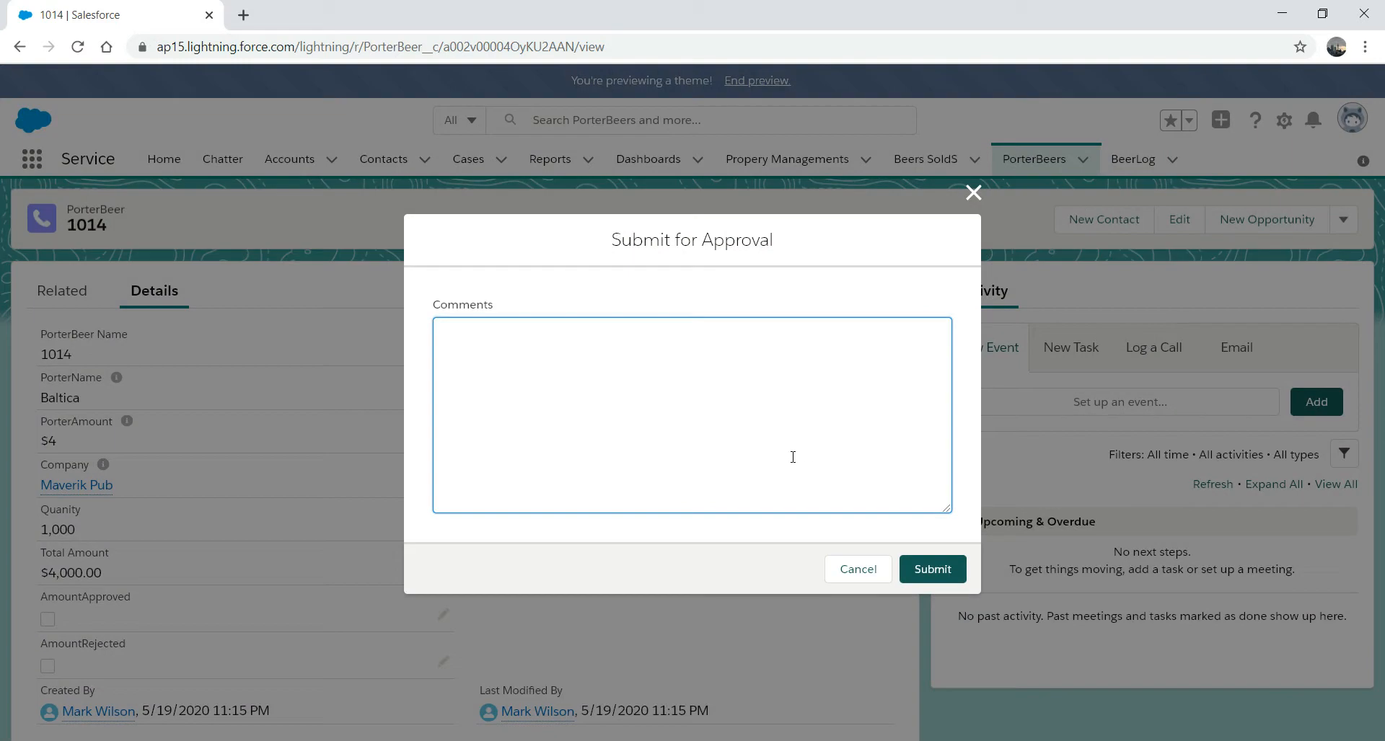
pyautogui.click(942, 577)
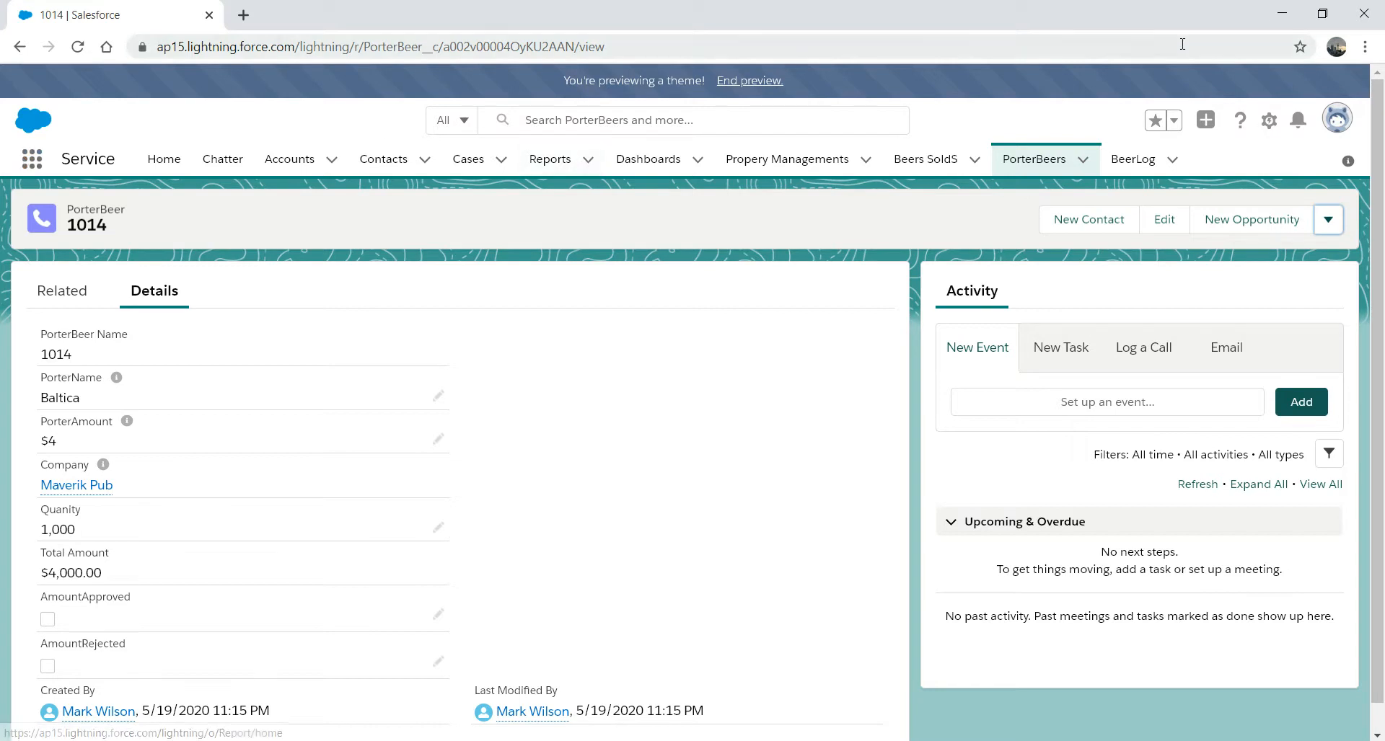
# - Open Setup in a new tab and reach the Users page via Quick Find 'user'
pyautogui.click(1269, 121)
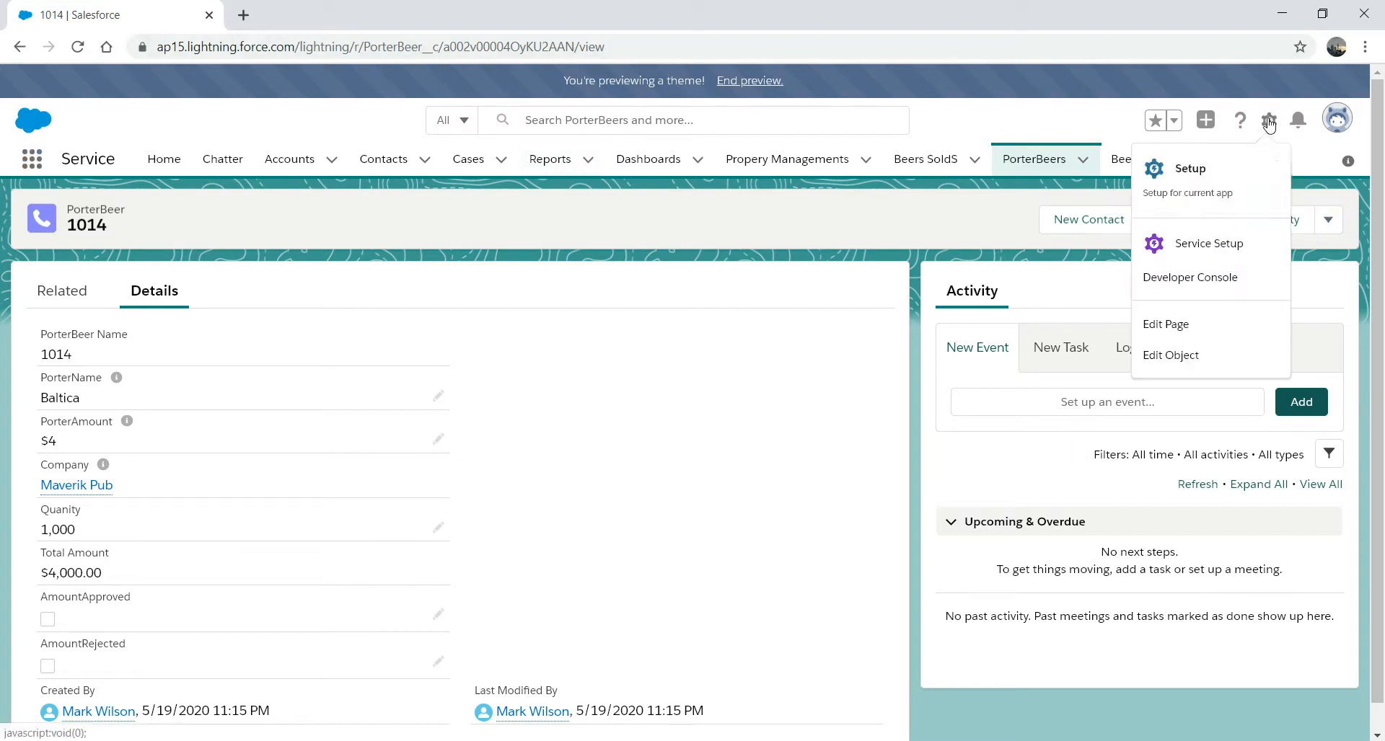
pyautogui.click(1199, 170)
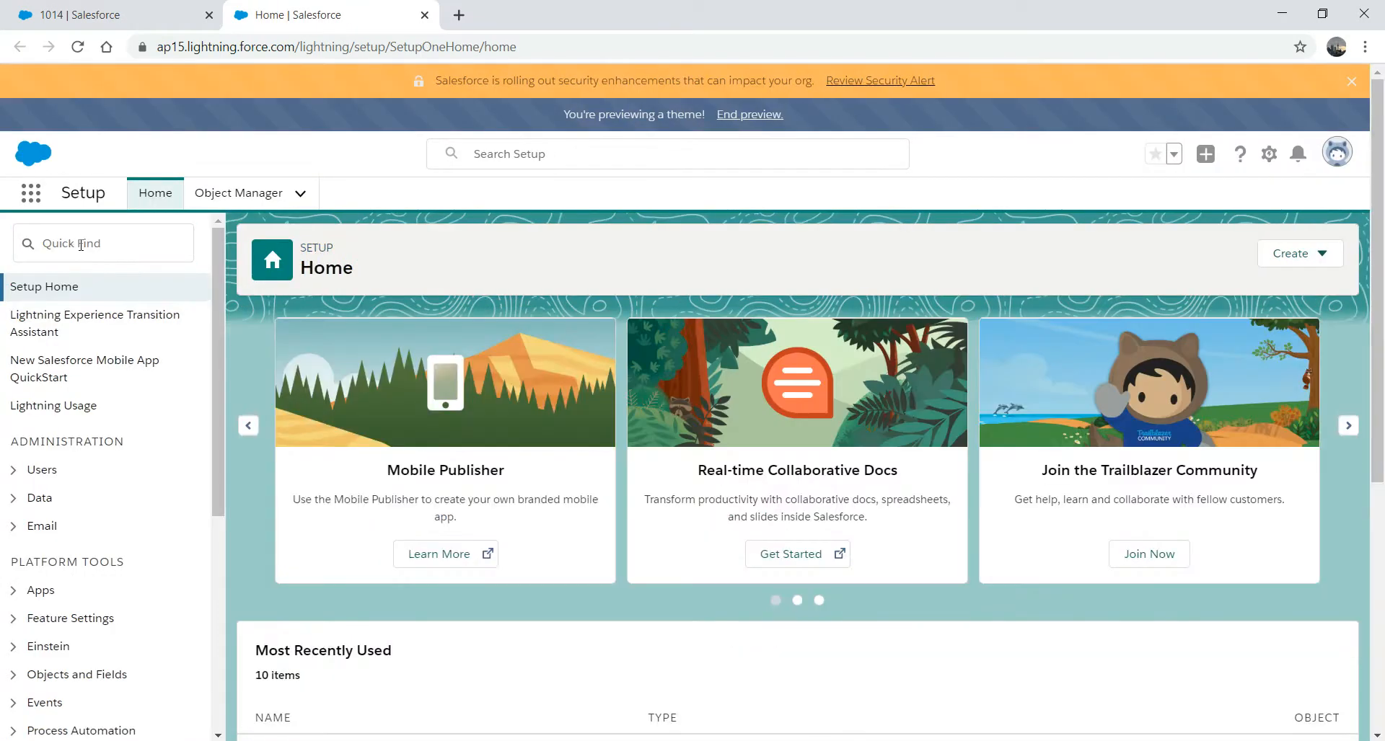
pyautogui.click(81, 244)
pyautogui.write('user')
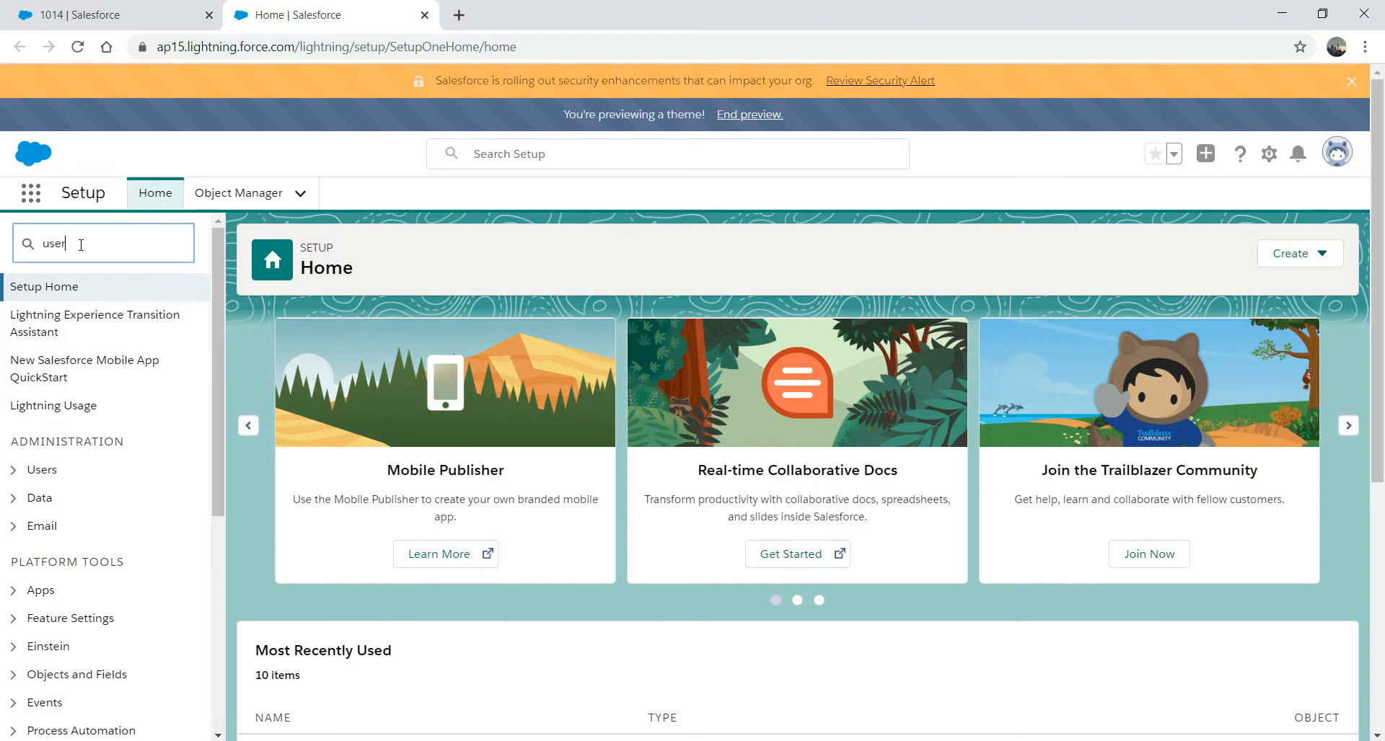
pyautogui.click(74, 515)
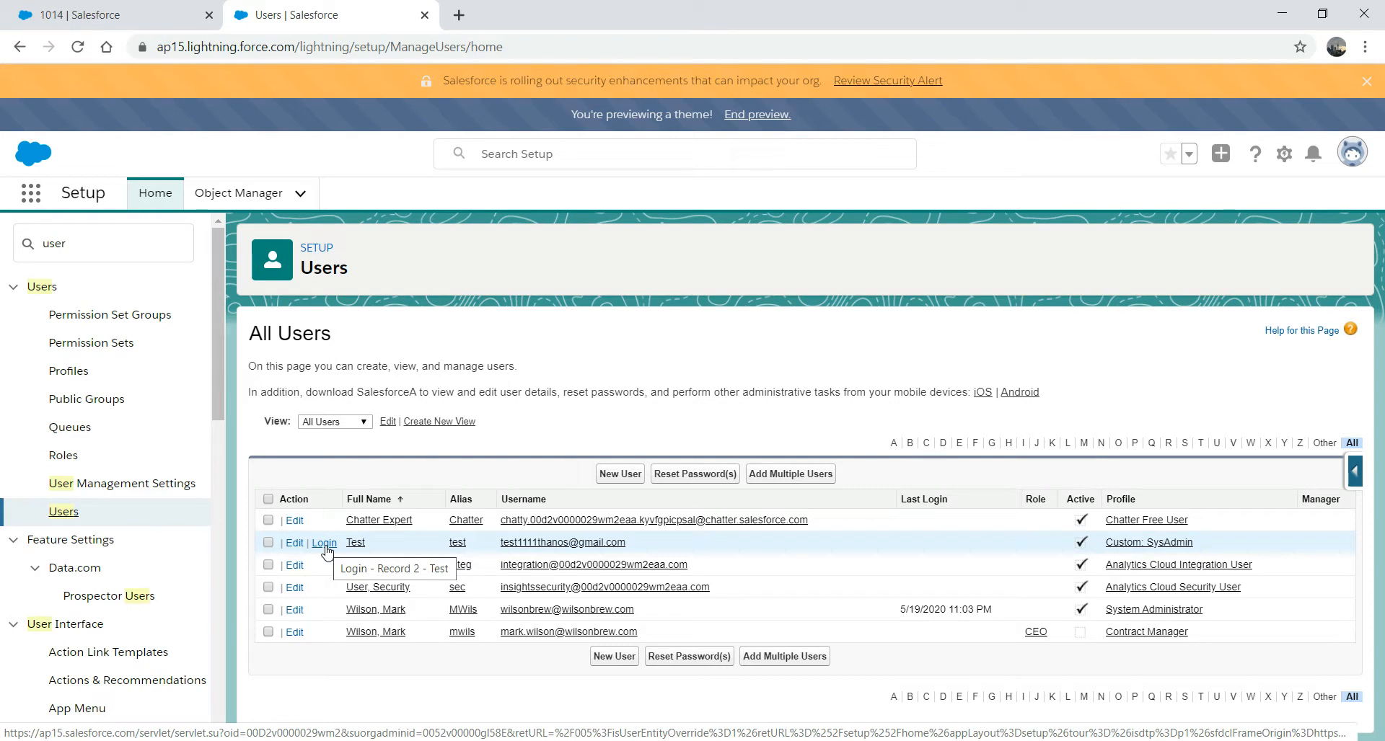
# - Log in as the Test approver and approve the 1014 request from notifications, no comments
pyautogui.click(325, 546)
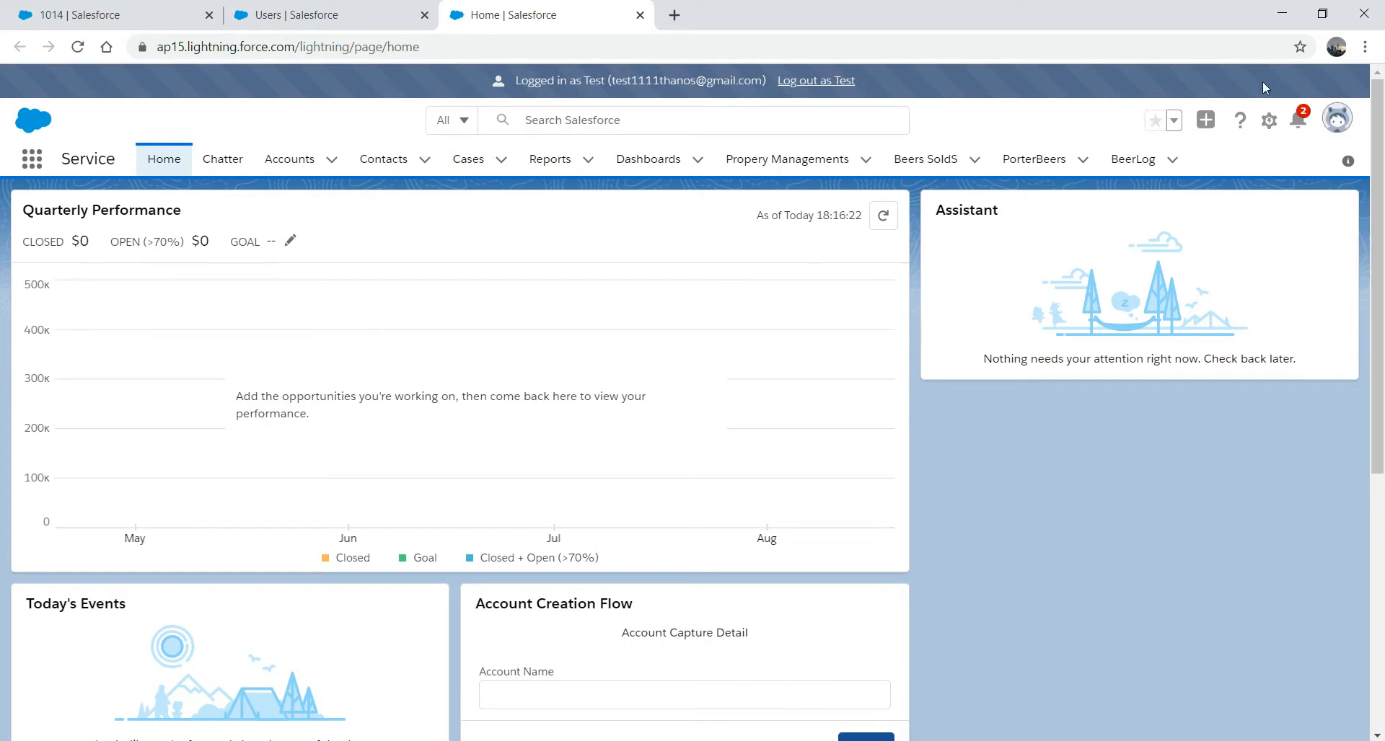
pyautogui.click(1300, 120)
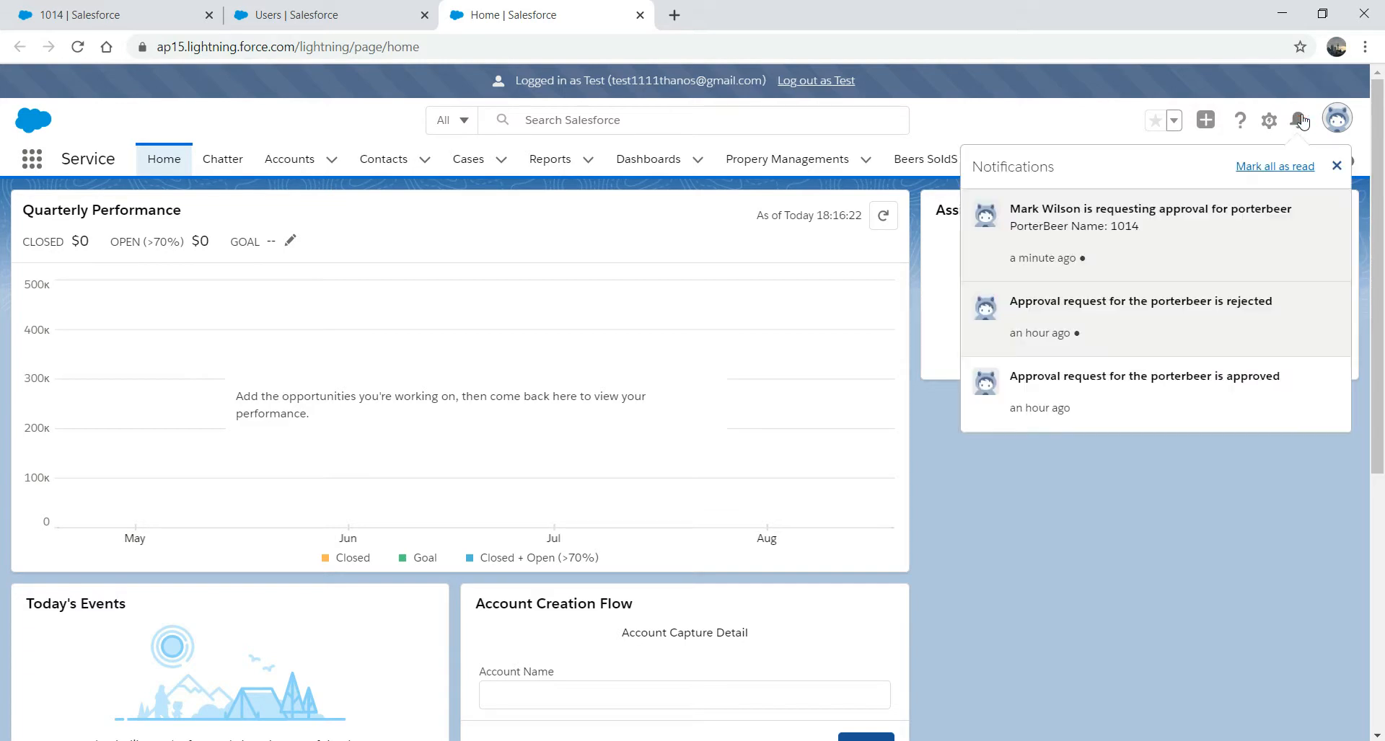
pyautogui.click(1073, 224)
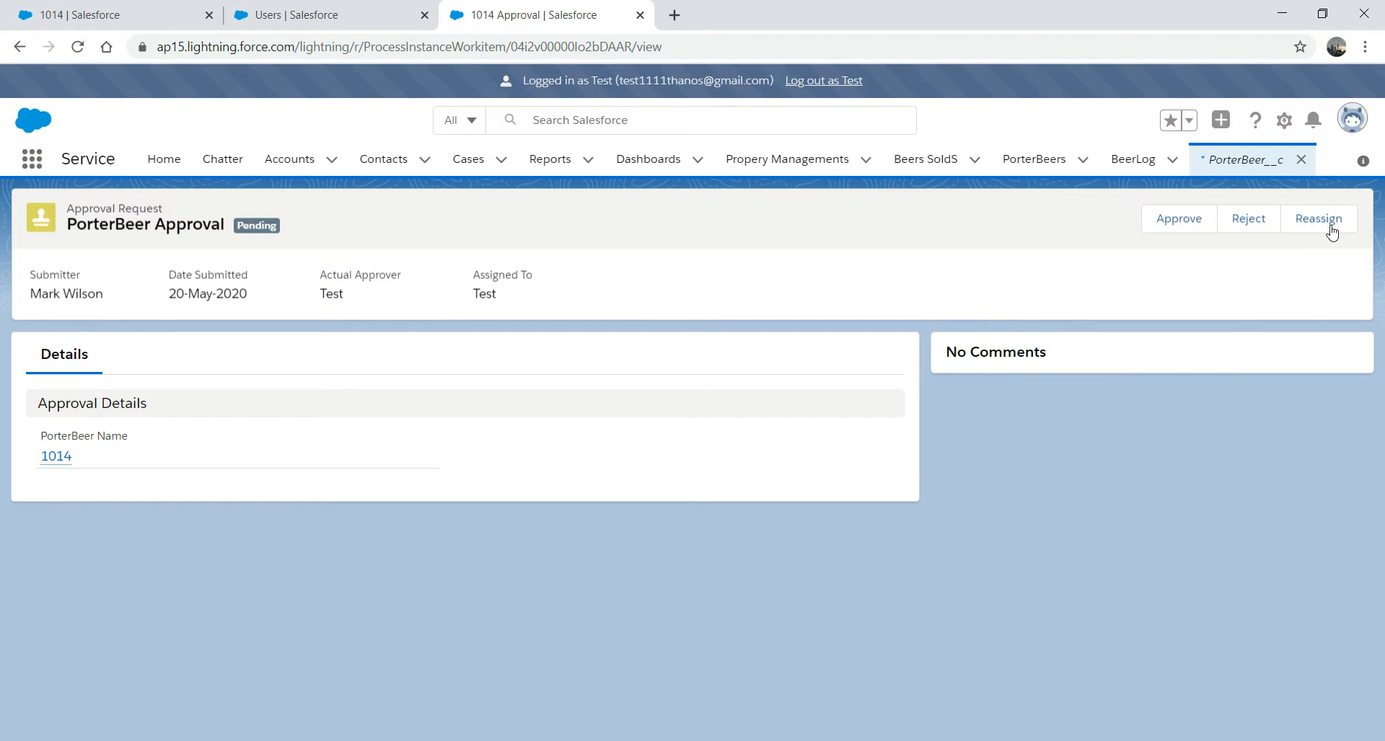
pyautogui.click(1183, 220)
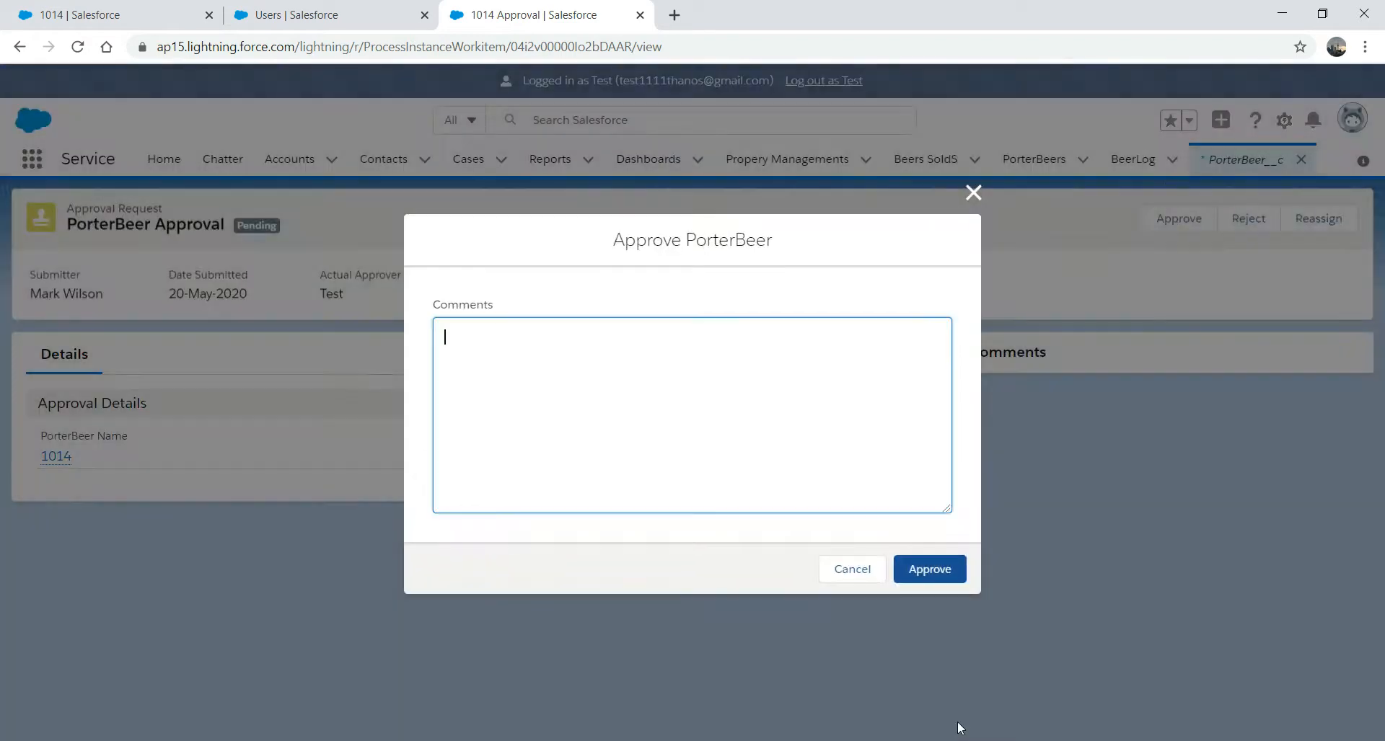
pyautogui.click(930, 570)
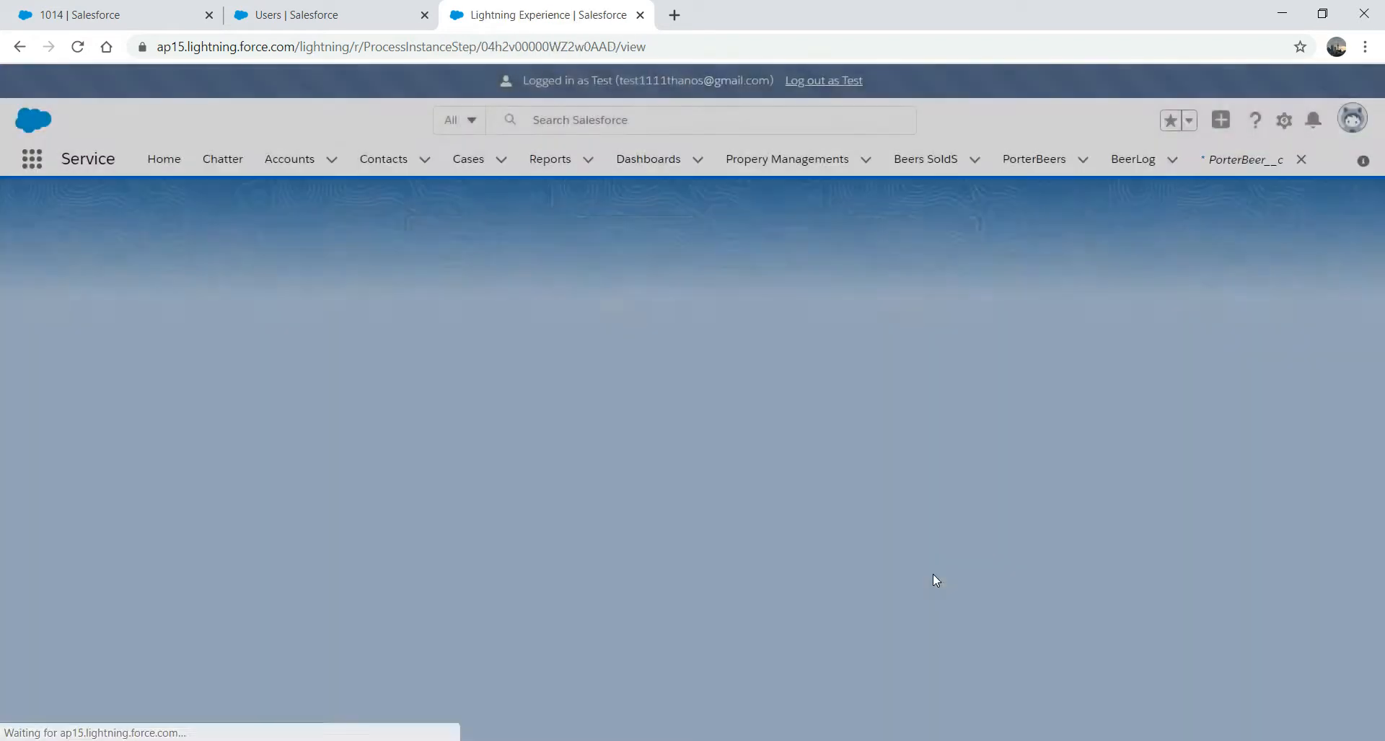
# - Reload record 1014 to confirm AmountApproved is checked, then open the PorterBeers list
pyautogui.click(355, 16)
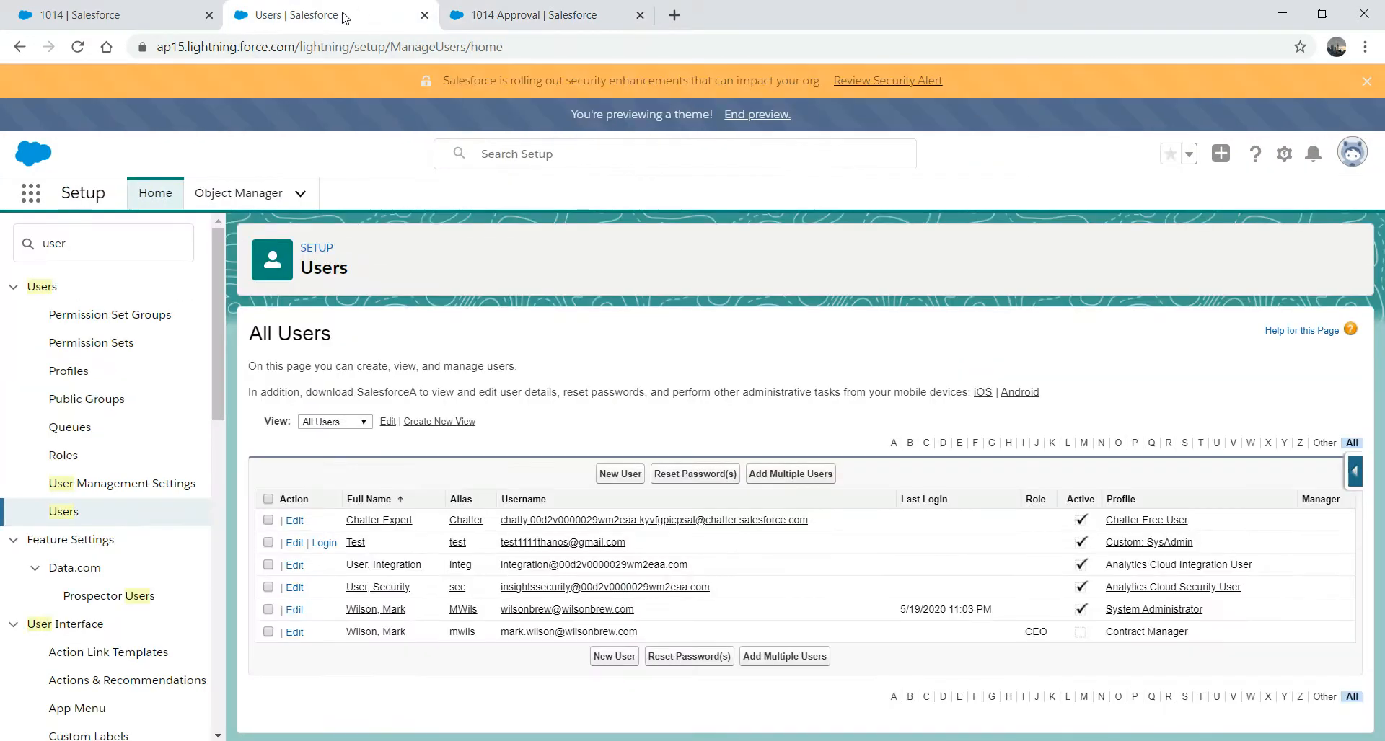
pyautogui.click(124, 9)
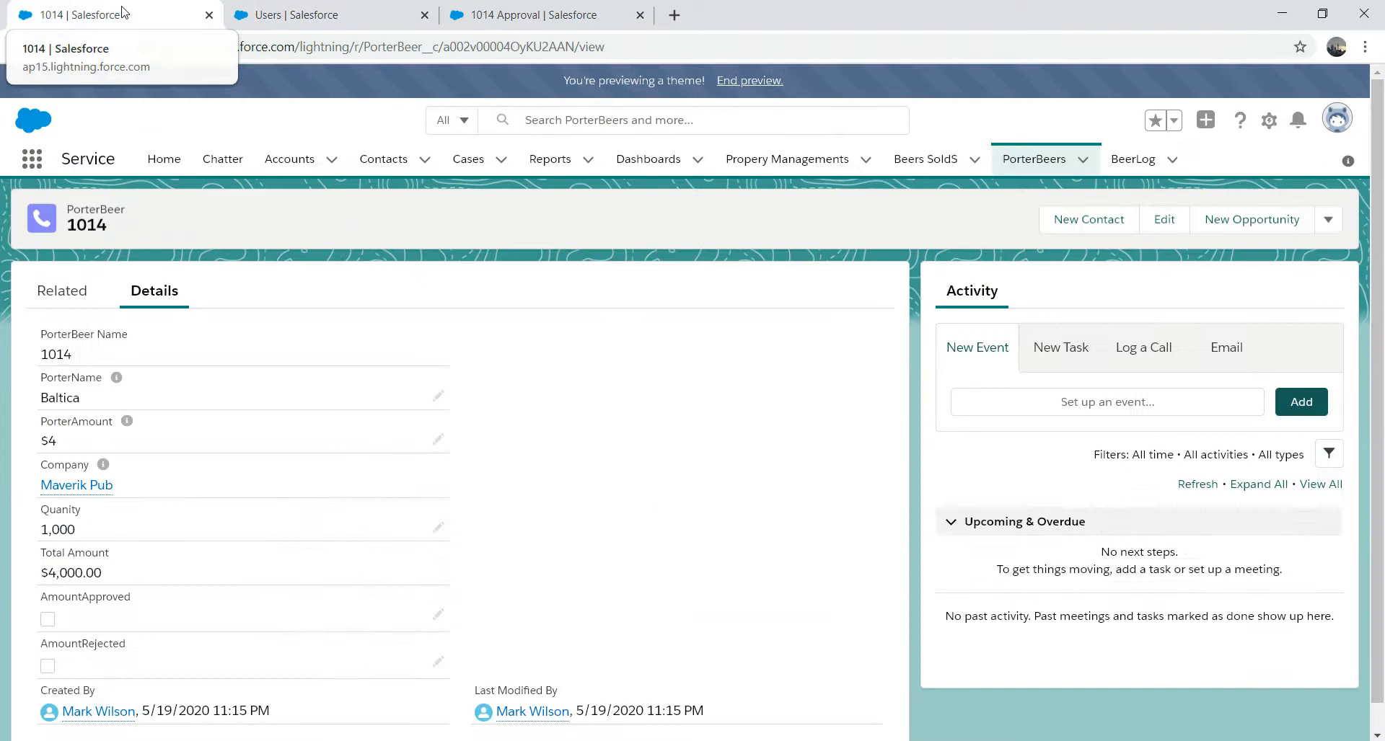
pyautogui.click(346, 48)
pyautogui.press('Return')
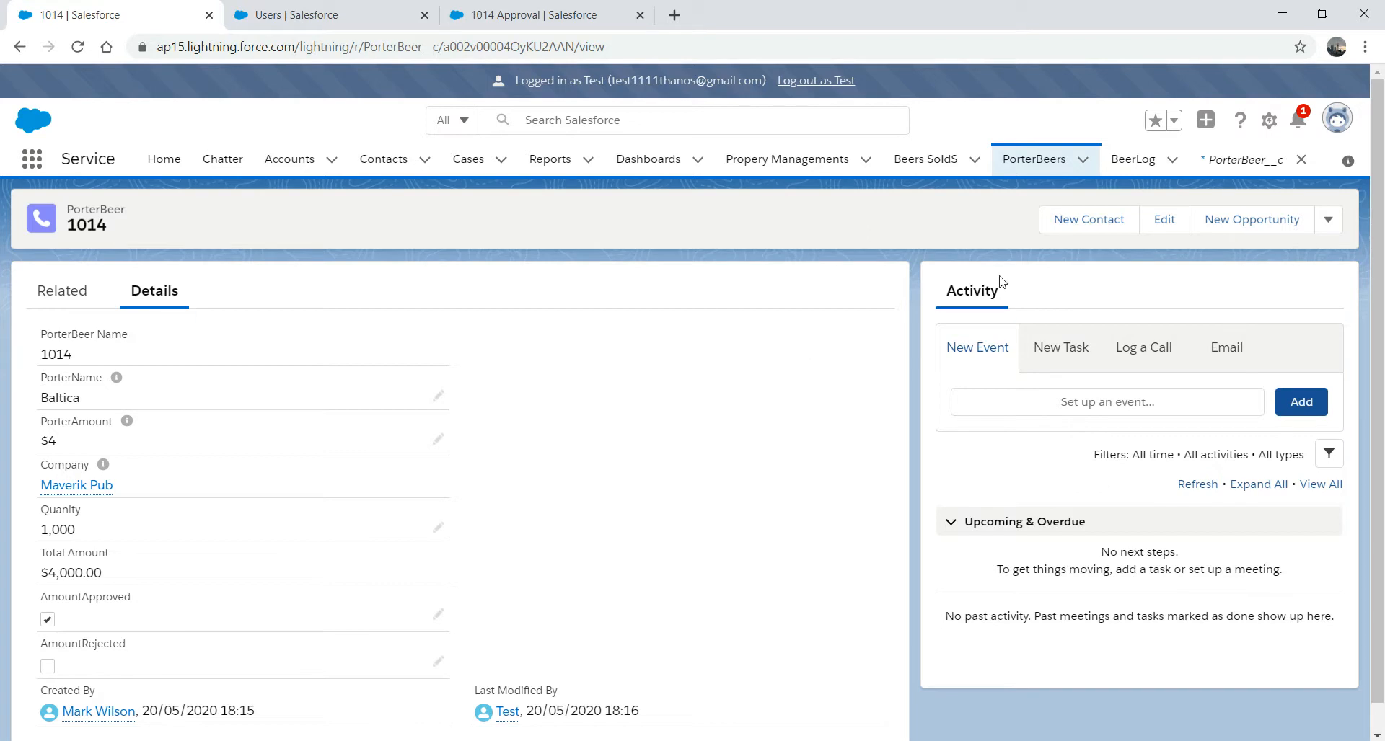
pyautogui.click(1038, 156)
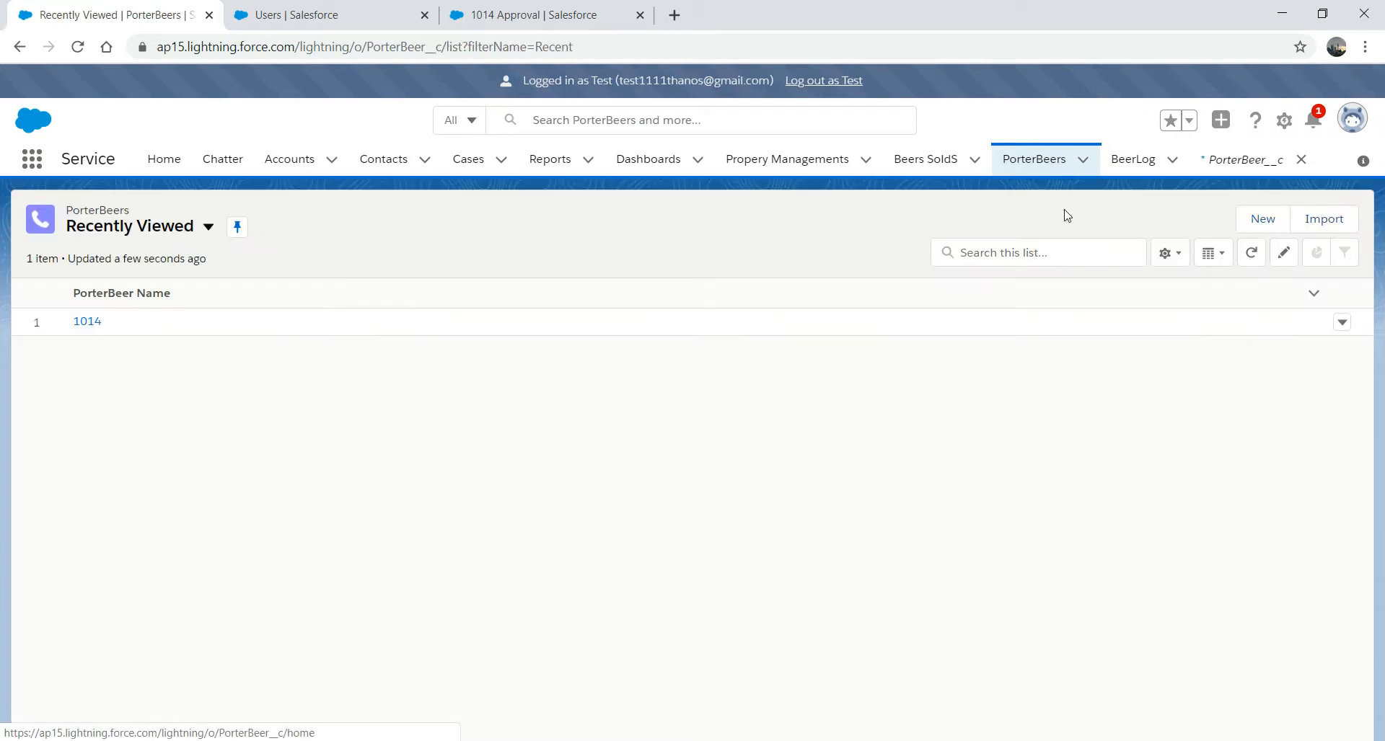
# - Start a new PorterBeer named Harrington Porter with amount $6
pyautogui.click(1260, 218)
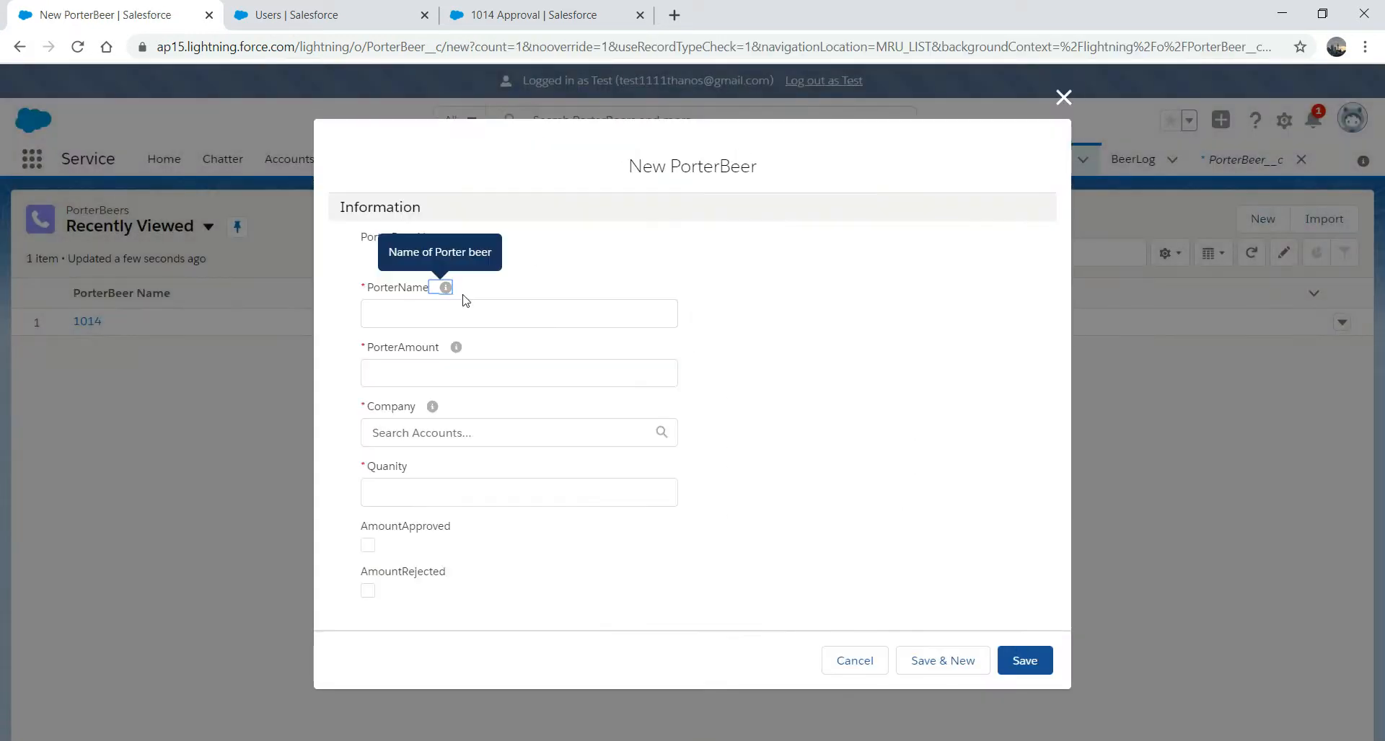
pyautogui.click(451, 311)
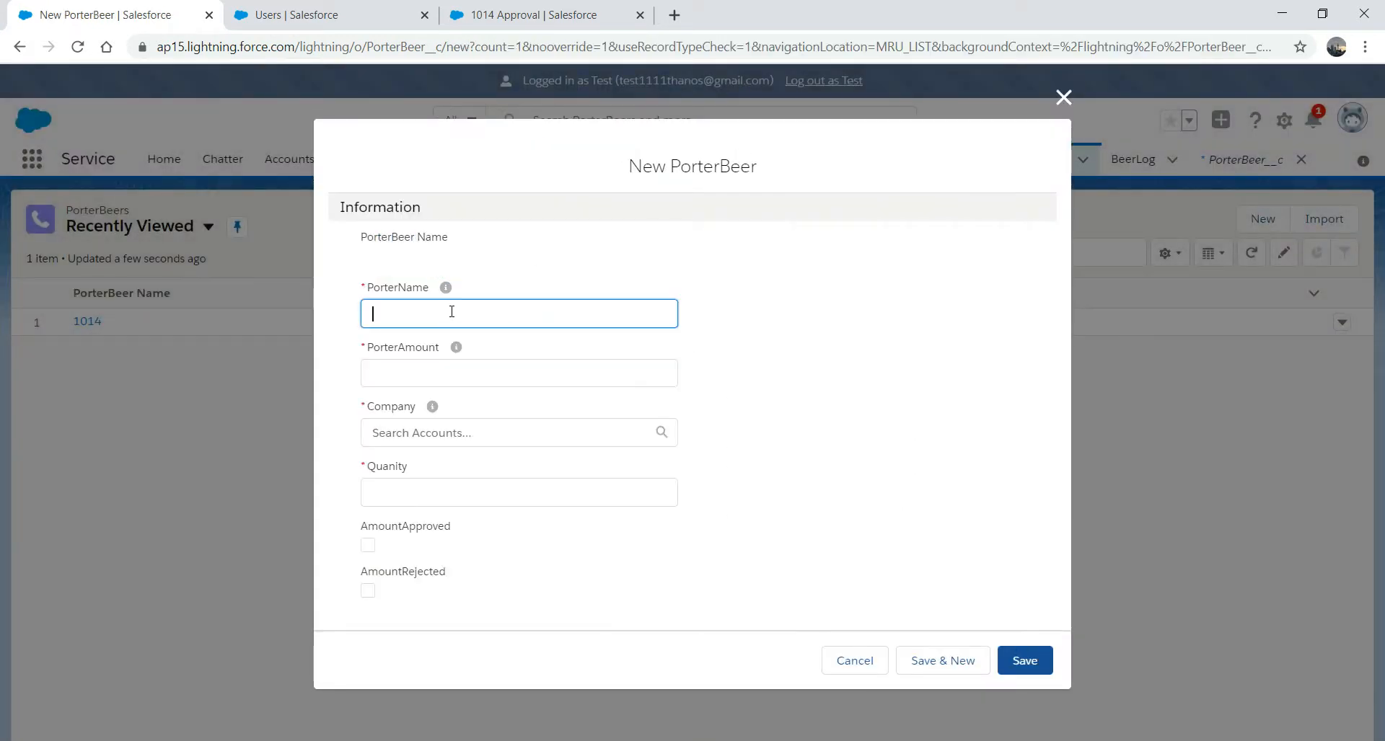
pyautogui.write('Harrington Porter')
pyautogui.click(406, 365)
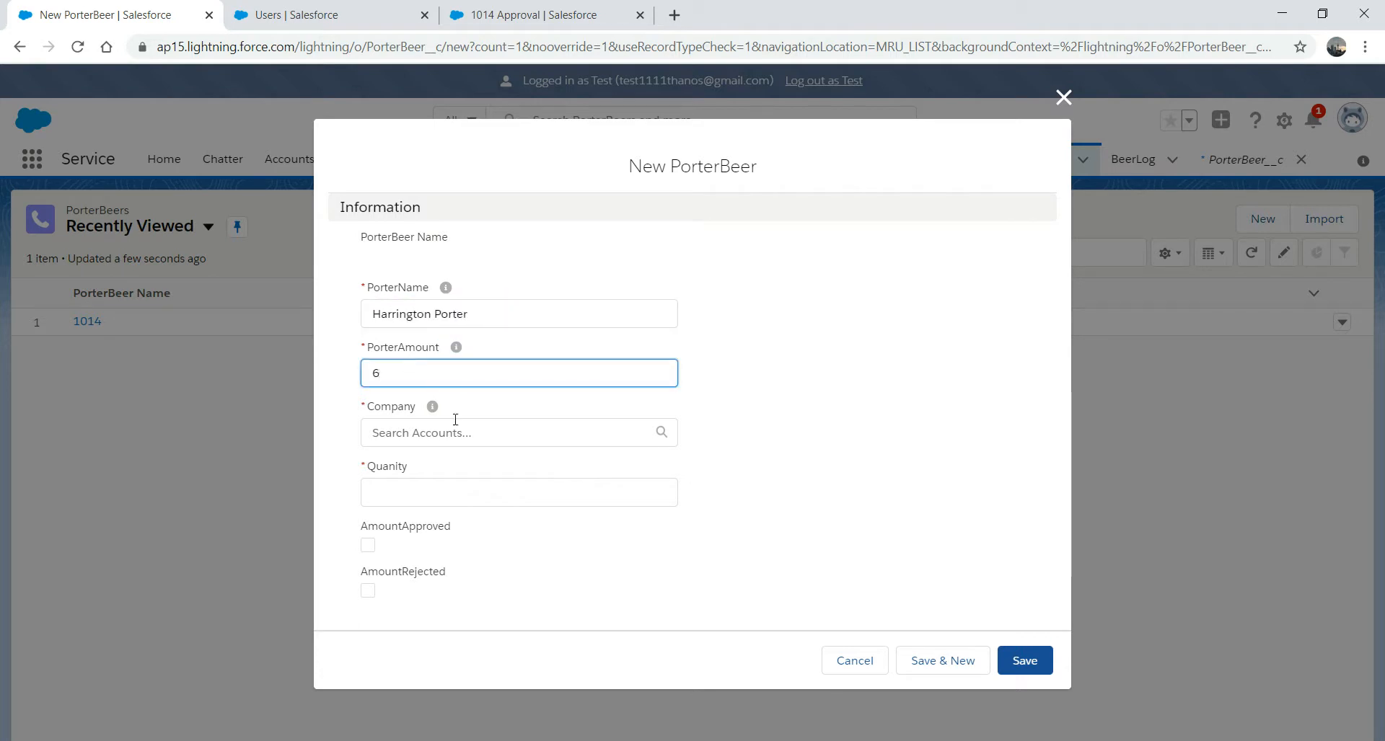
# - Set company Auckland Pub and quantity 2000, try saving, and discard after the access error
pyautogui.click(436, 434)
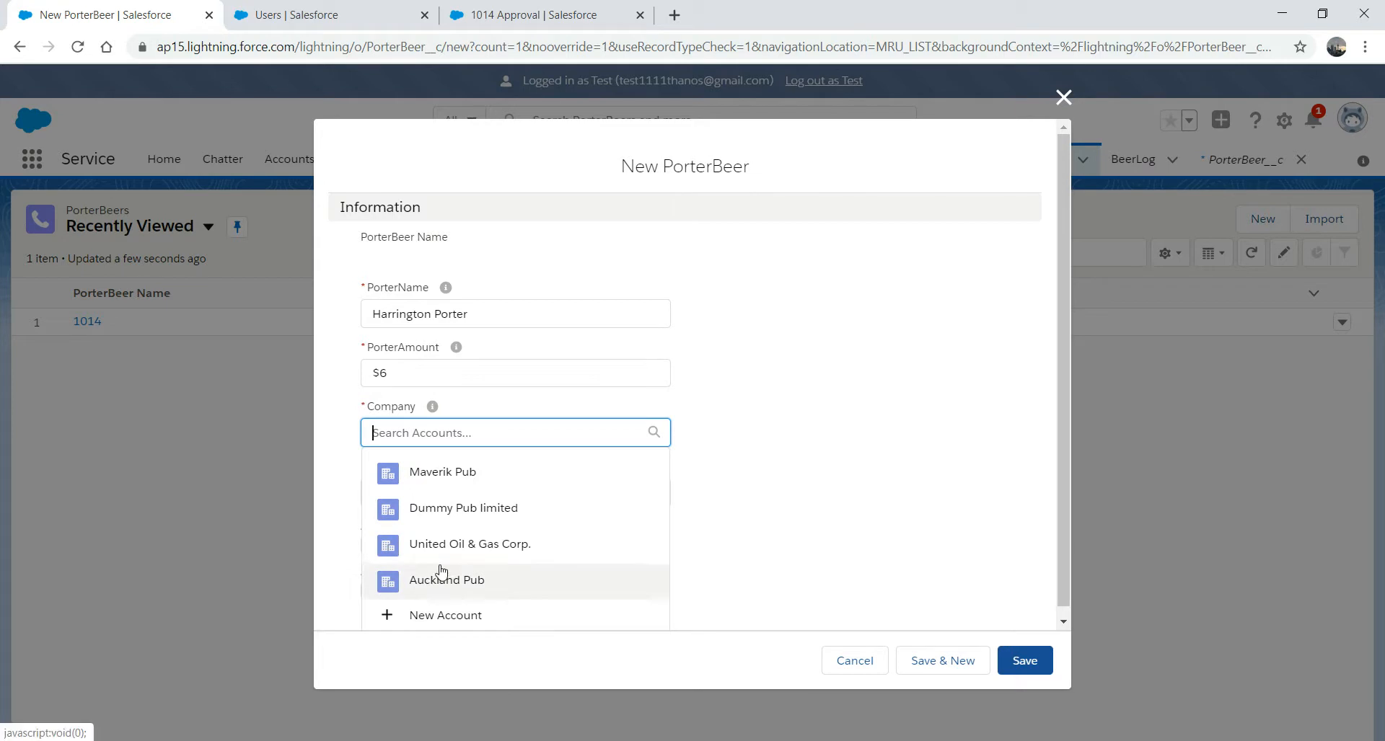
pyautogui.click(436, 578)
pyautogui.click(445, 501)
pyautogui.write('2000')
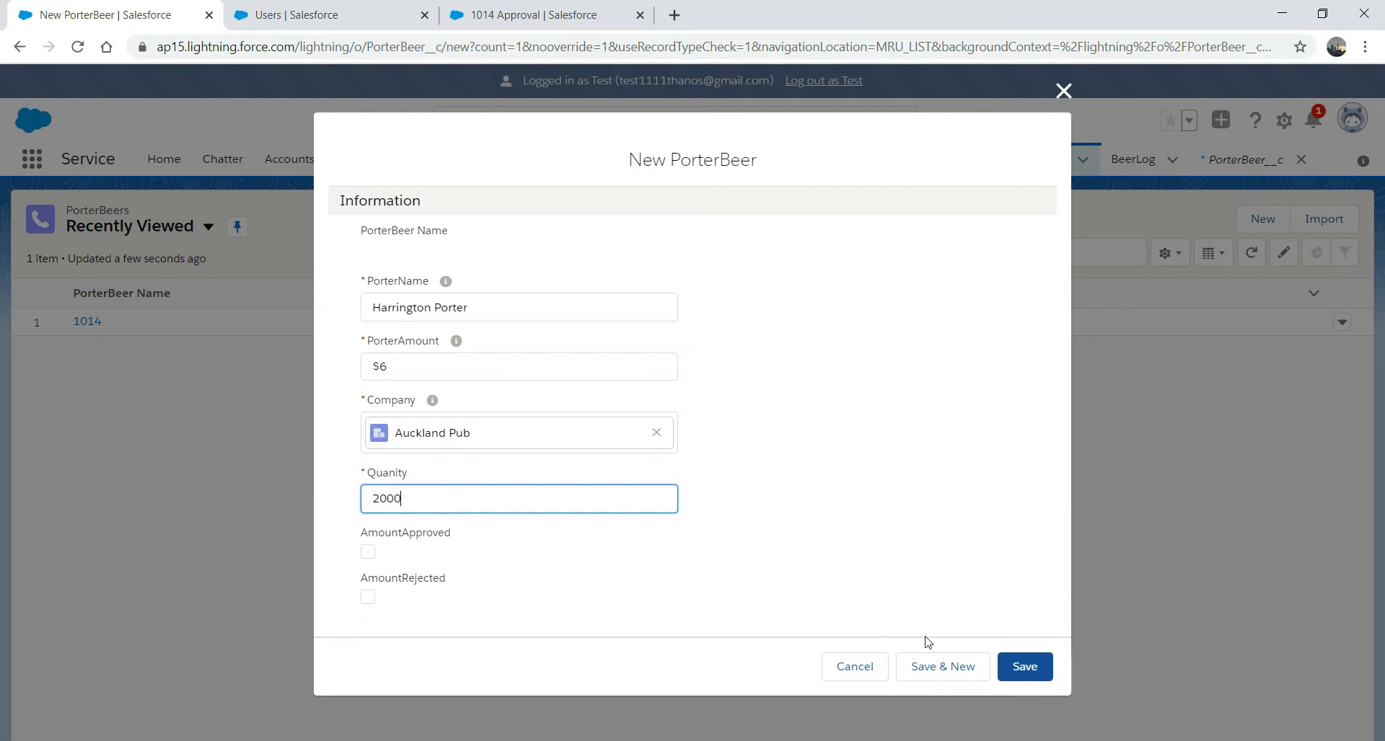
pyautogui.click(1024, 668)
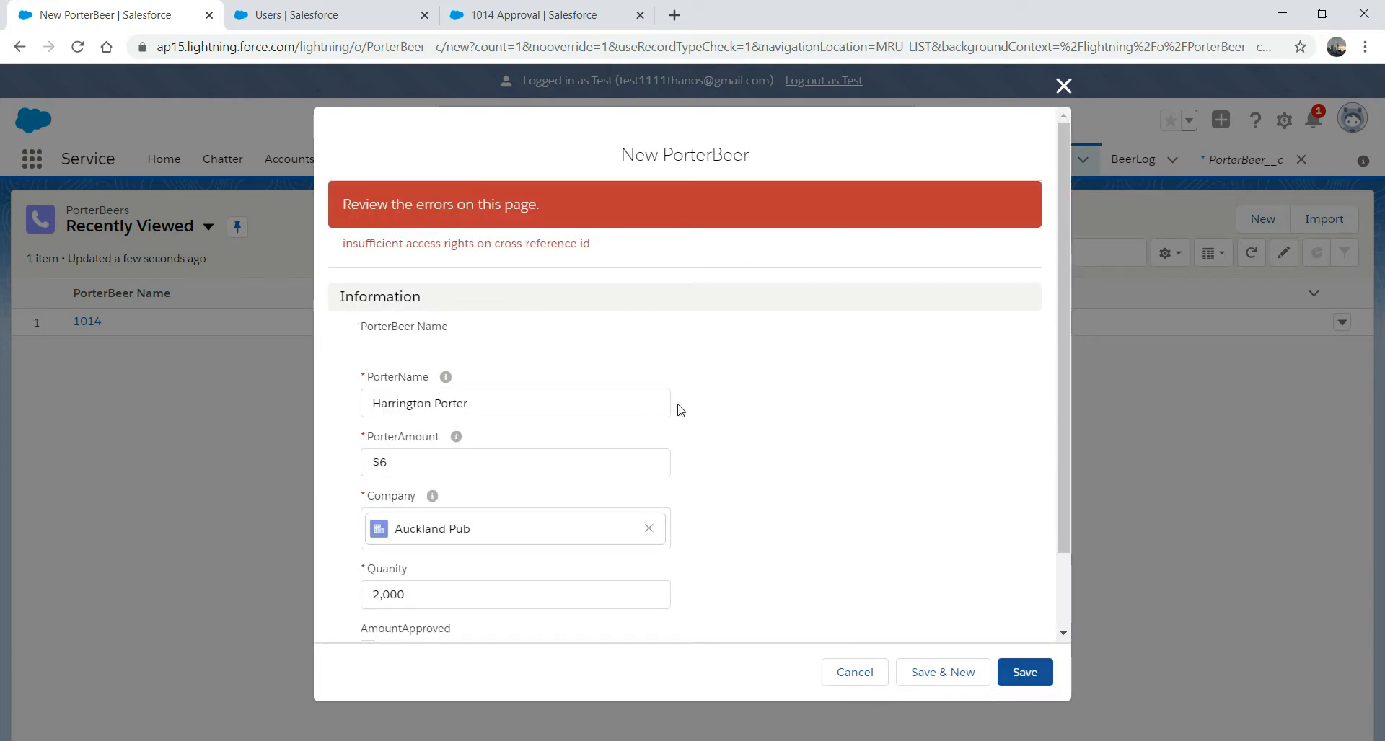
pyautogui.click(1063, 85)
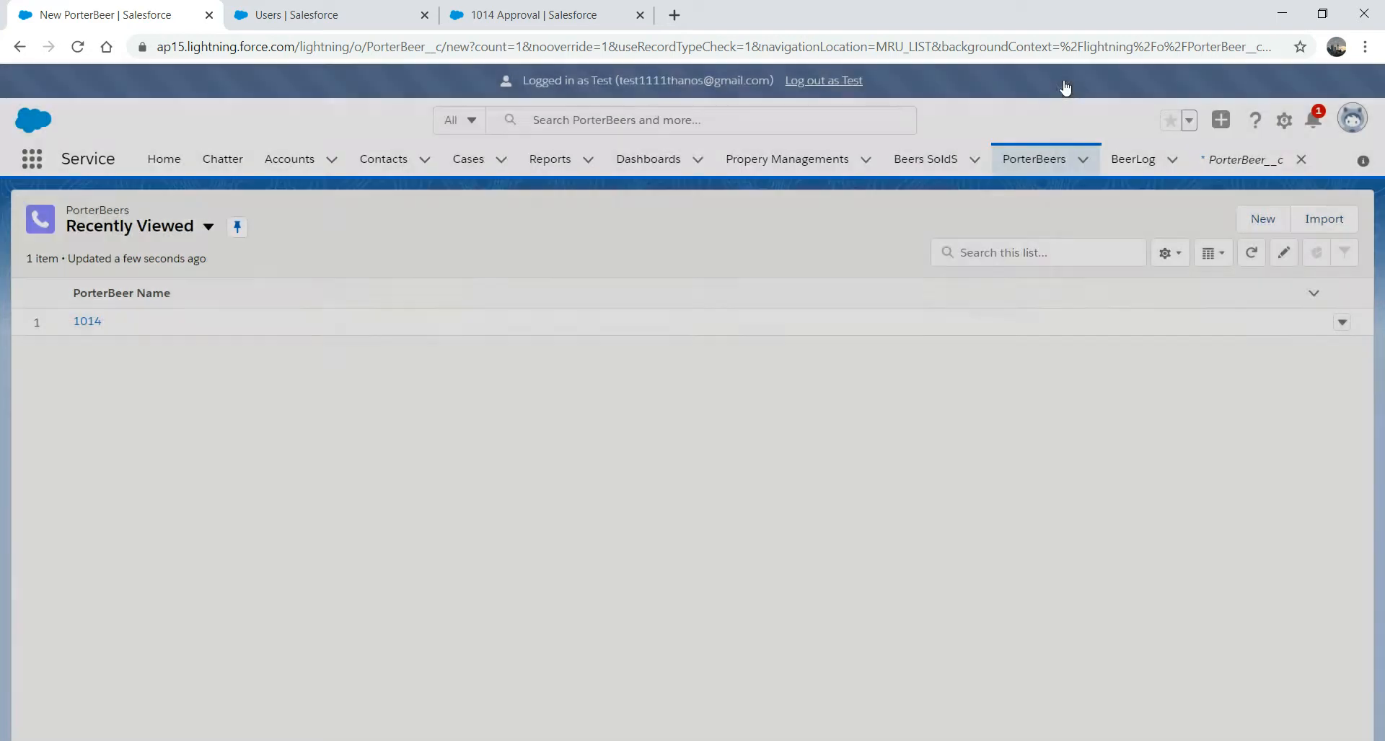
# - Log out of the approving user's session from the approval tab
pyautogui.click(358, 9)
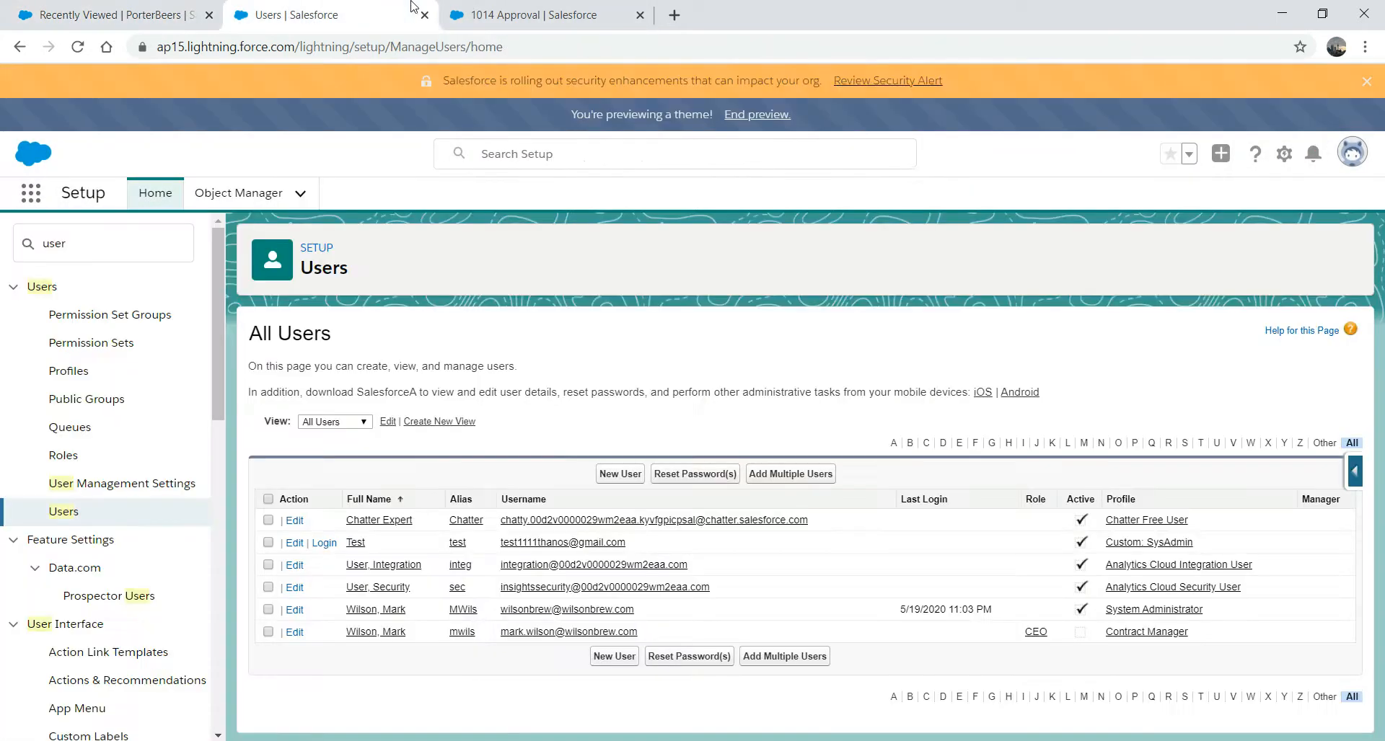
pyautogui.click(550, 13)
pyautogui.click(835, 85)
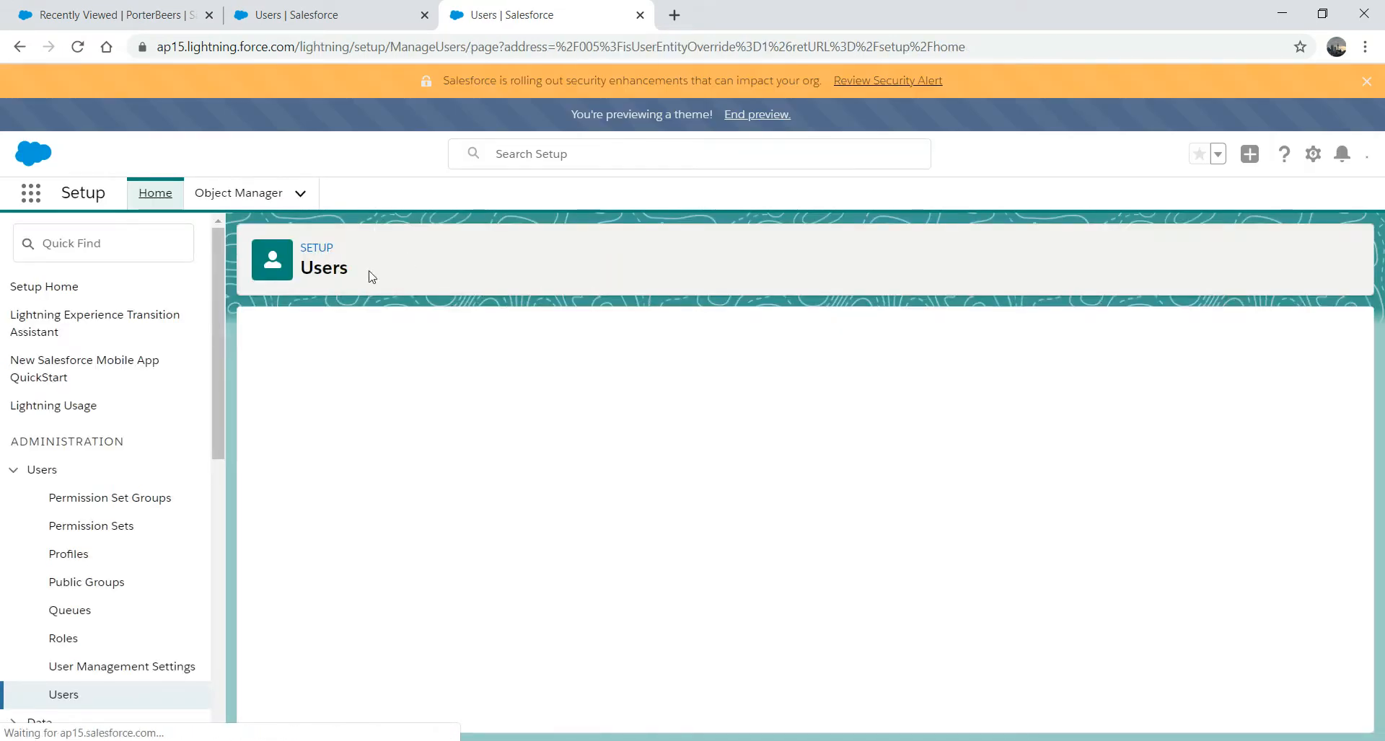
# - Find PorterBeers through the App Launcher search 'por' and start a new record
pyautogui.click(31, 196)
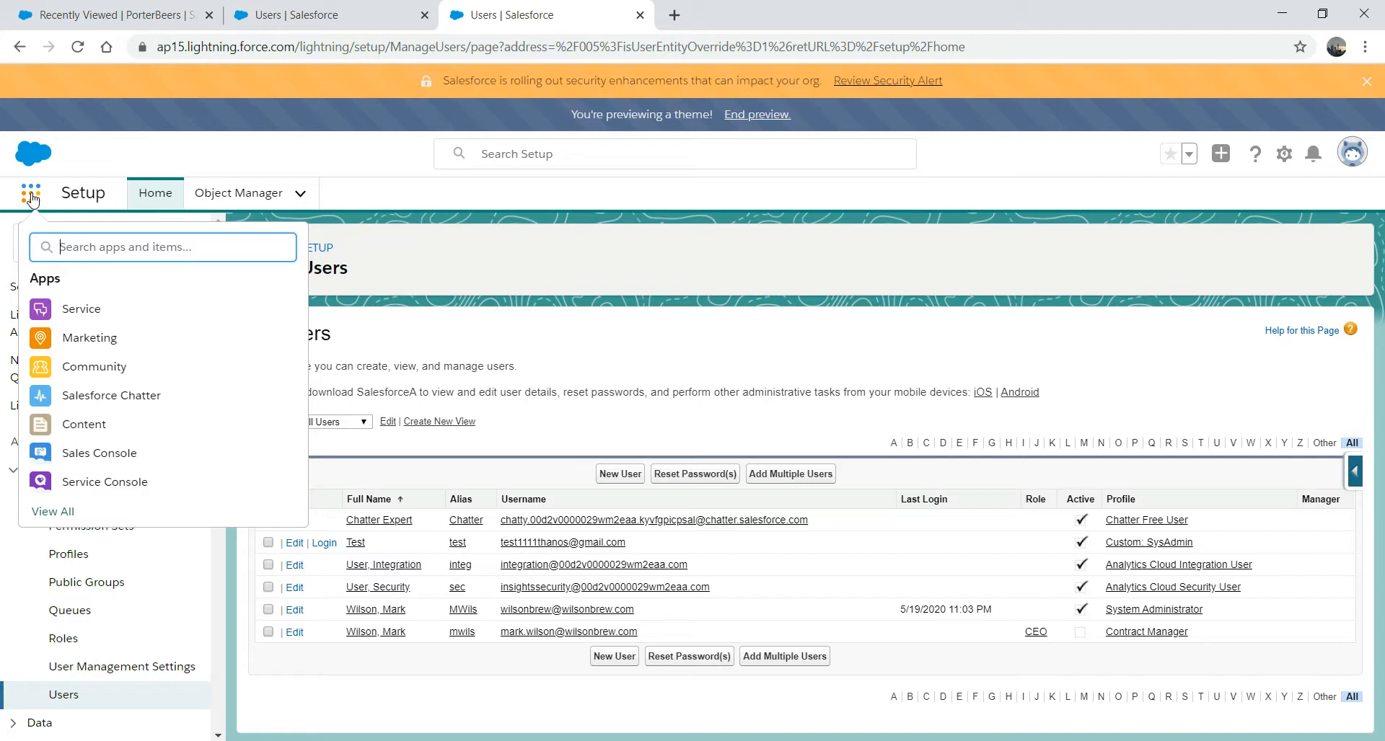
pyautogui.write('p')
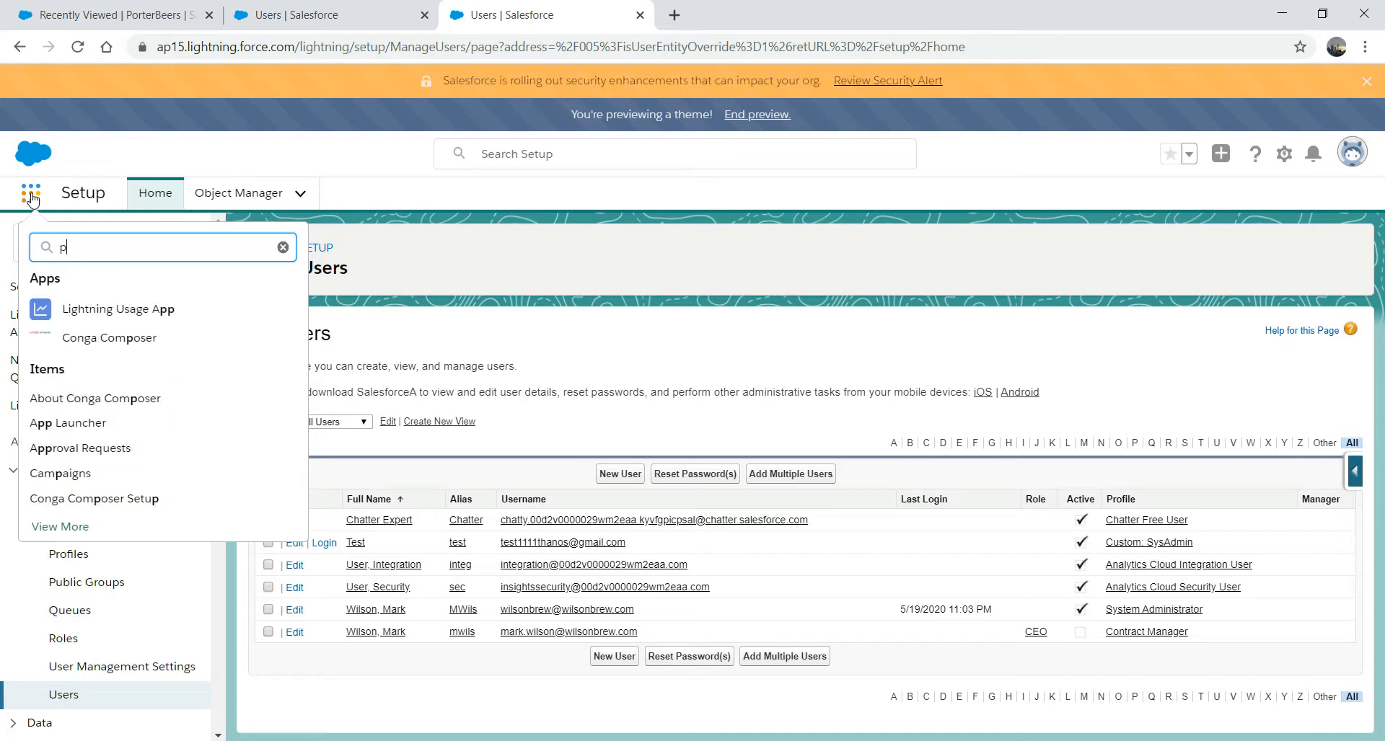
pyautogui.press('BackSpace')
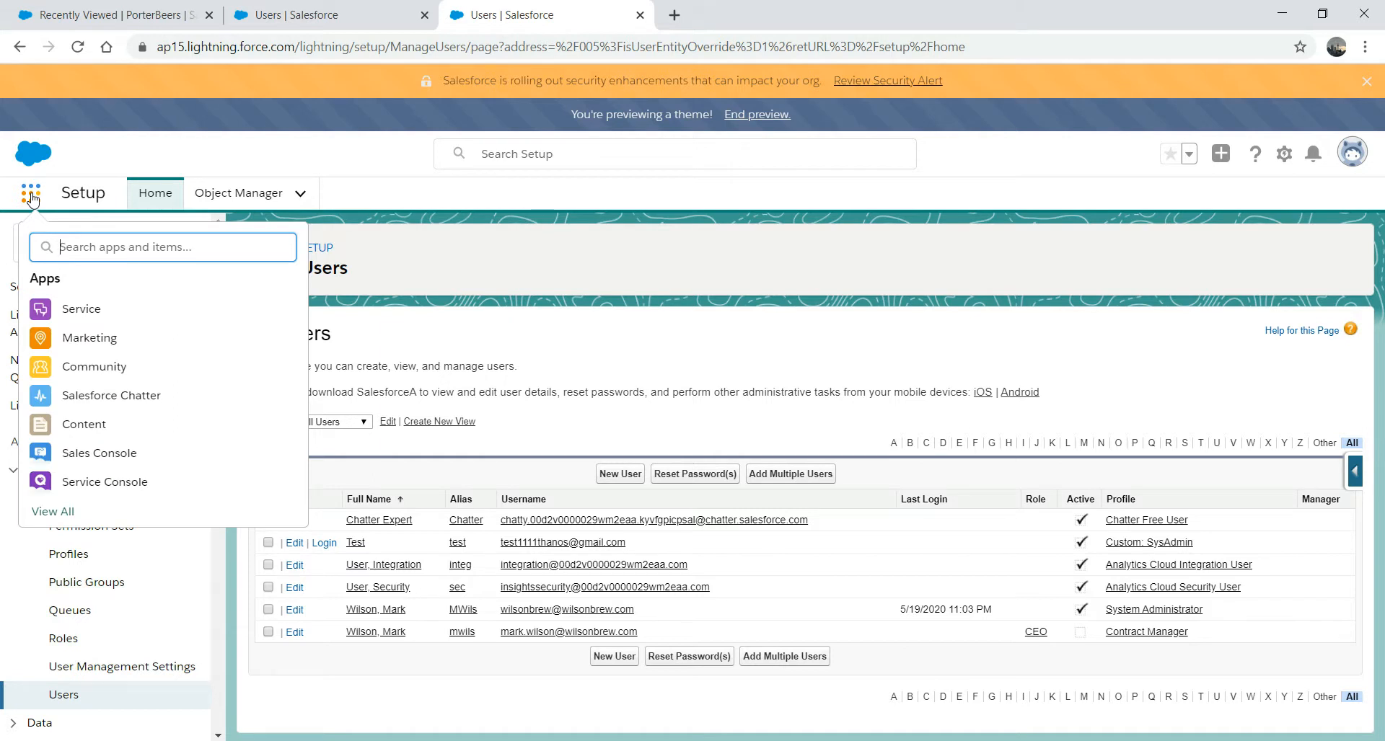
pyautogui.write('por')
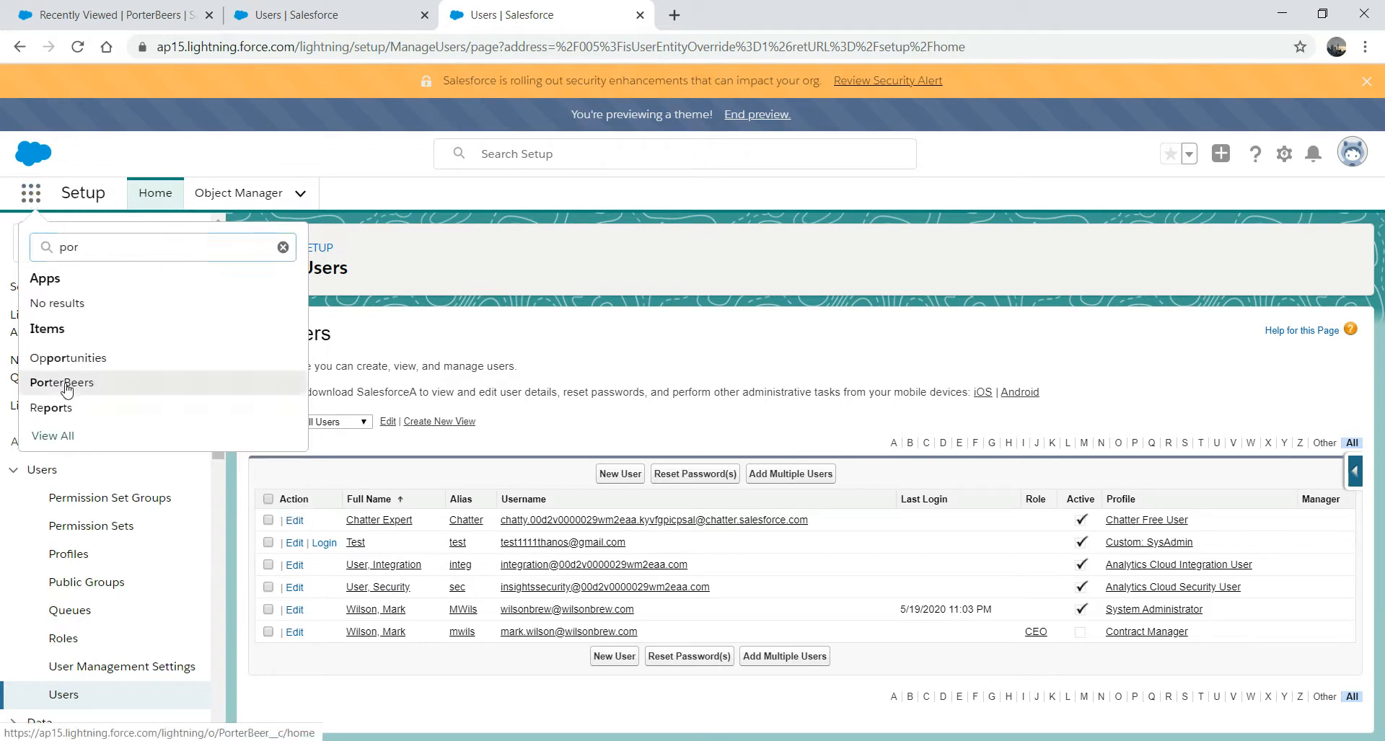
pyautogui.click(66, 390)
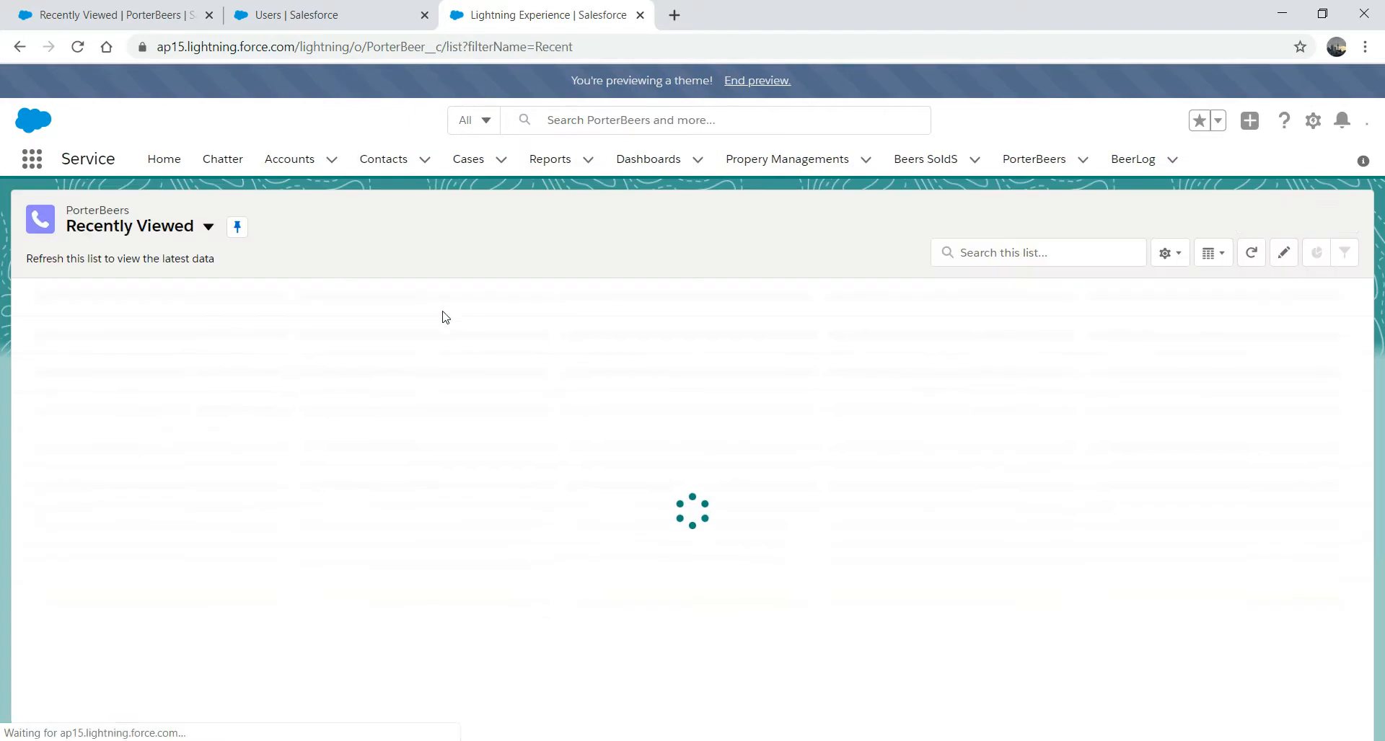
pyautogui.click(1258, 218)
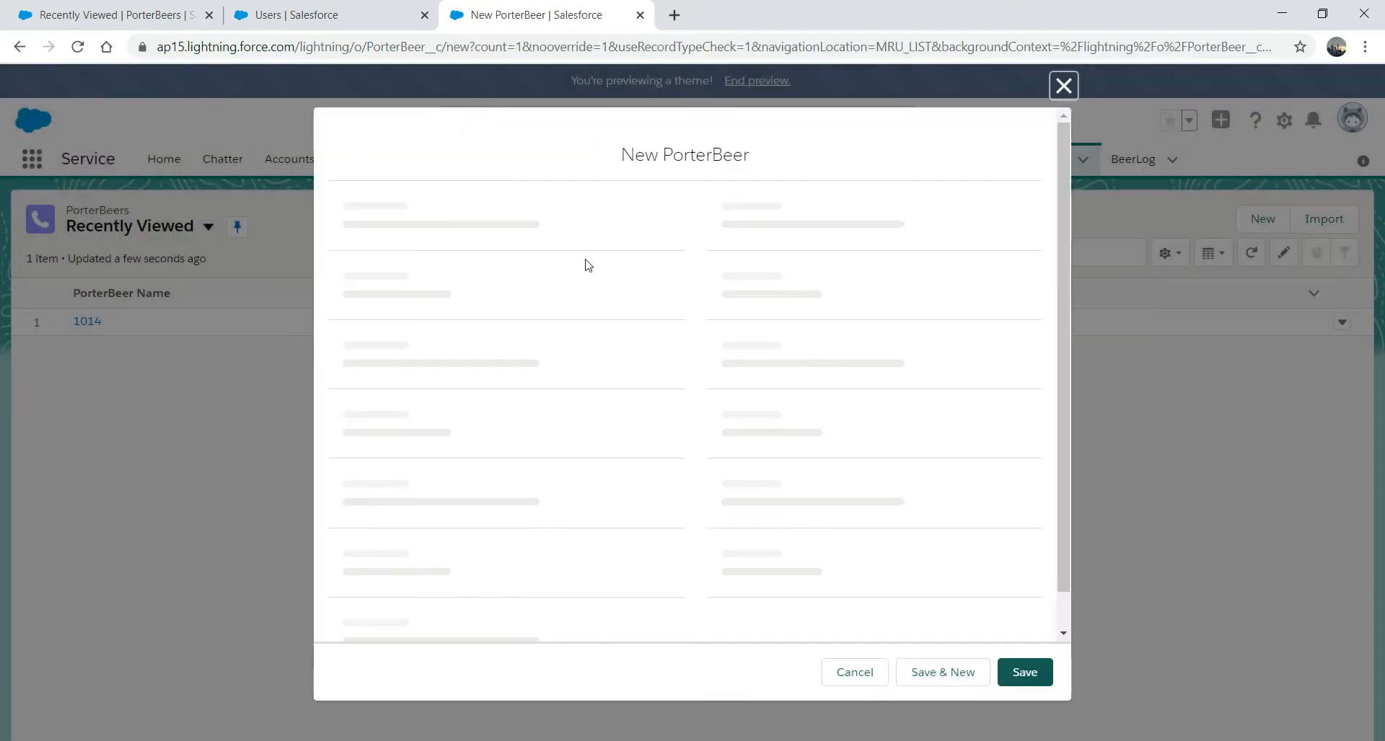
pyautogui.click(461, 316)
pyautogui.write('Harrington')
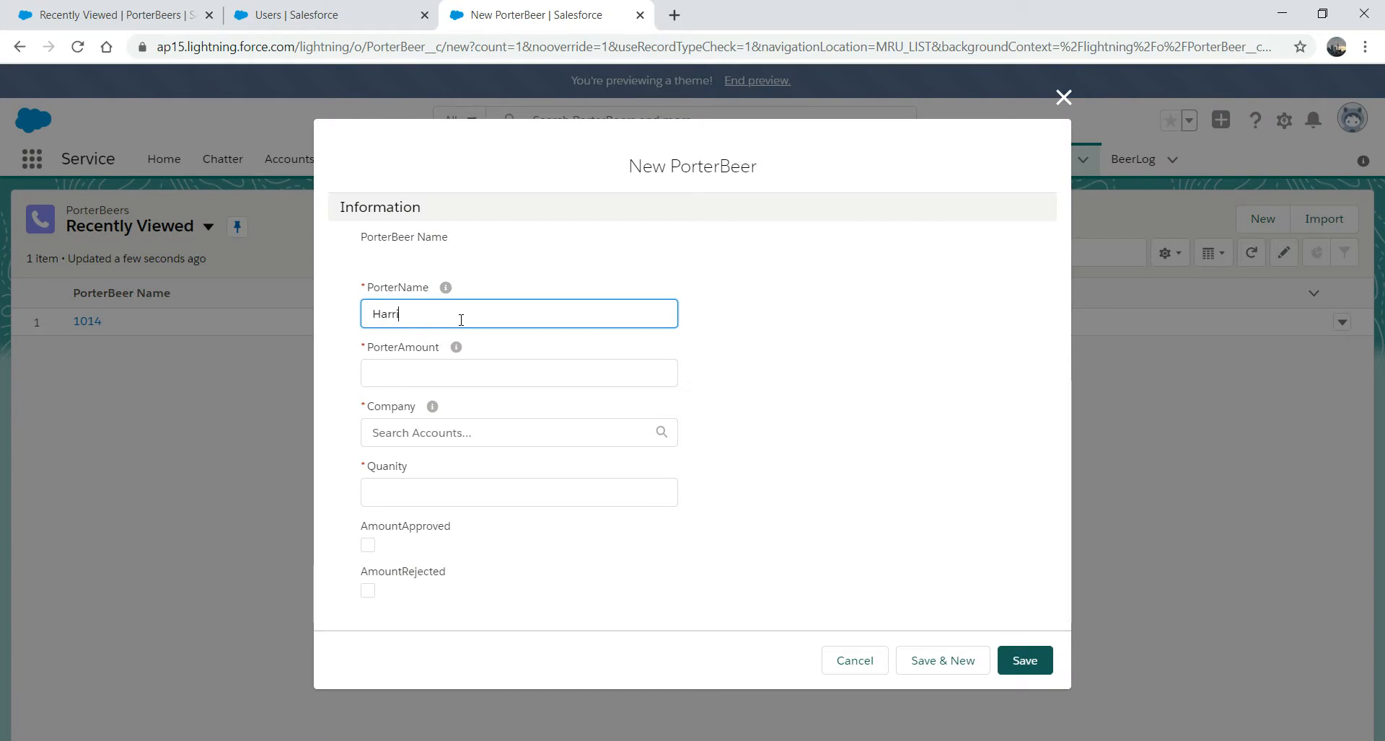
pyautogui.write(' Porter')
pyautogui.click(430, 371)
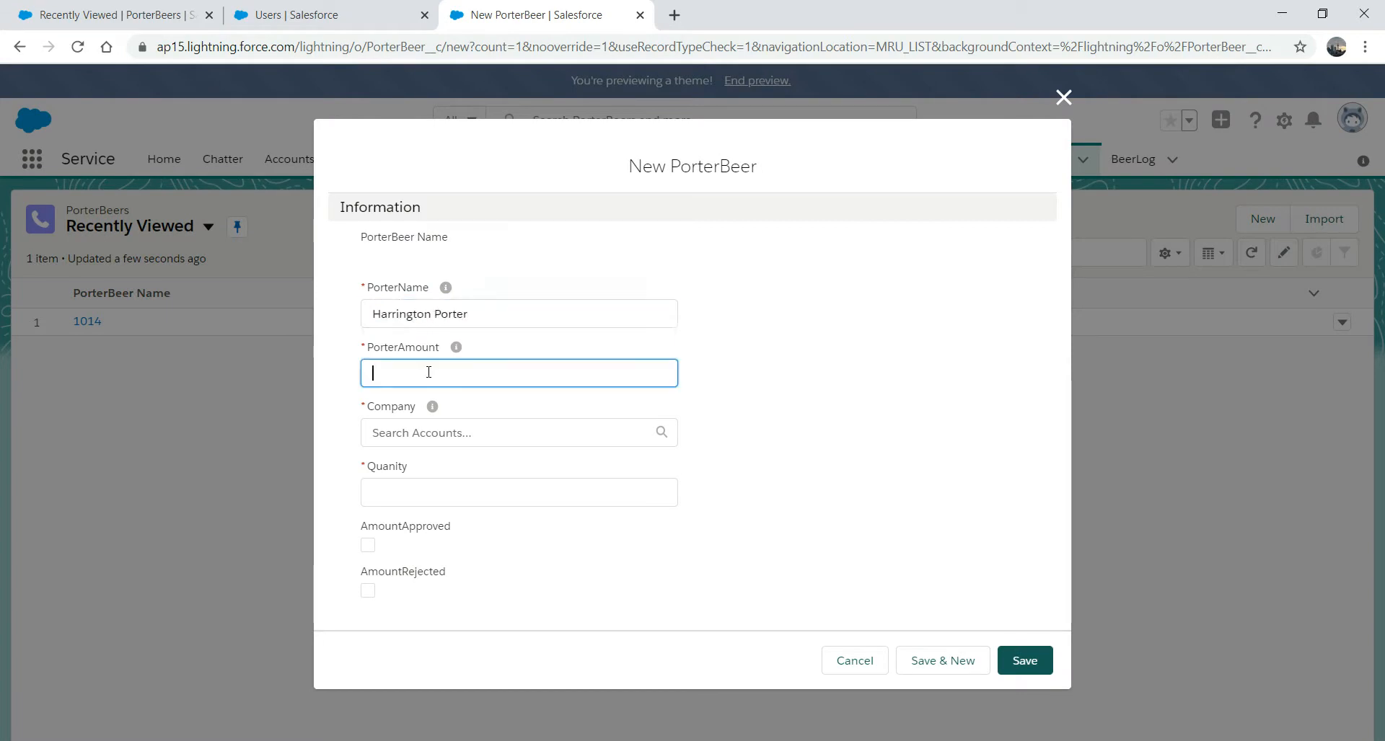
pyautogui.write('6')
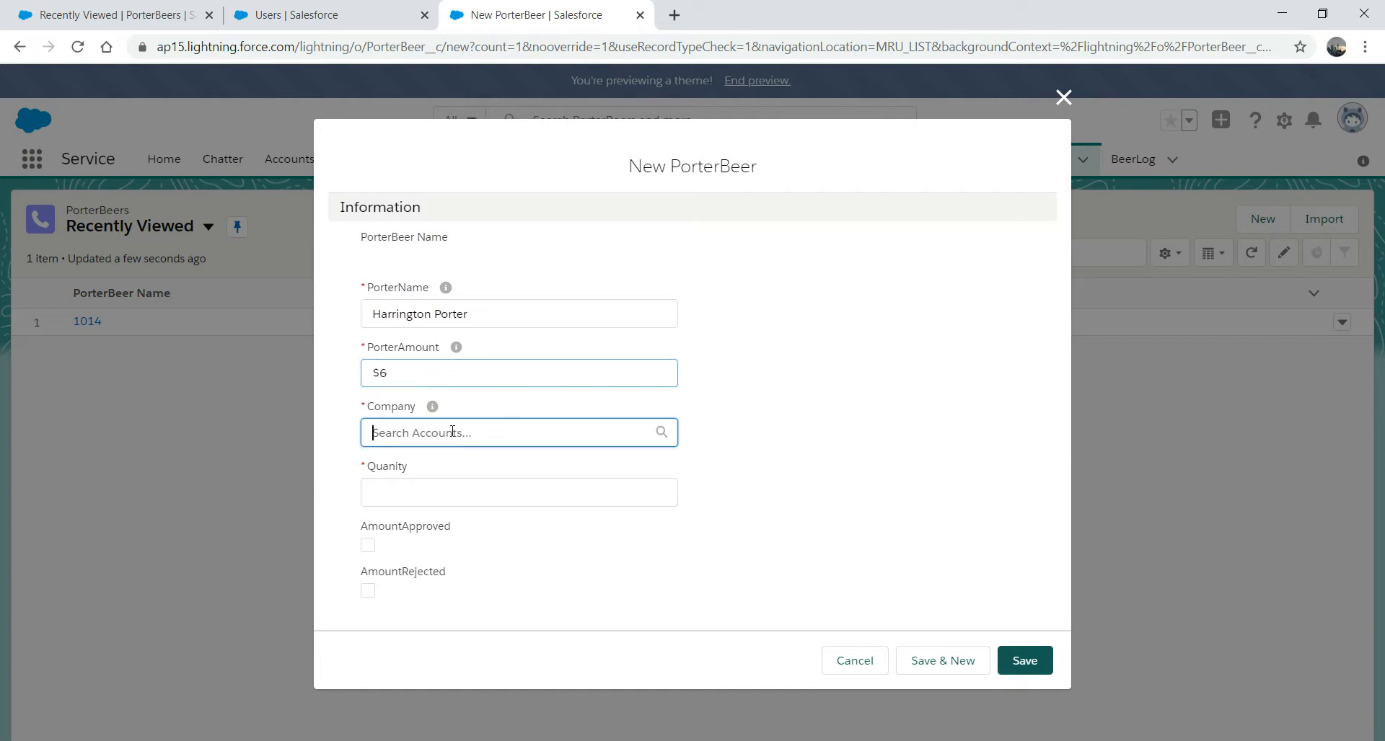
pyautogui.click(455, 433)
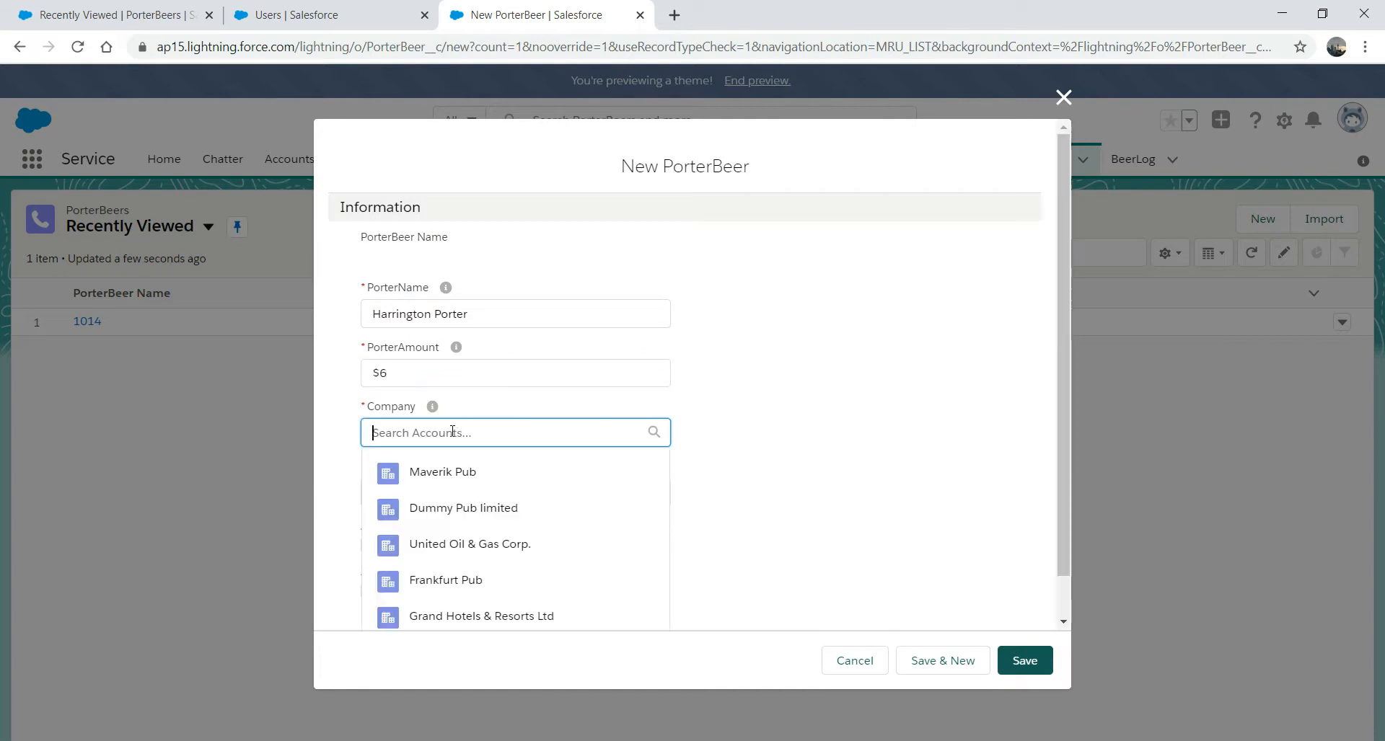
pyautogui.click(444, 582)
pyautogui.click(459, 499)
pyautogui.write('1000')
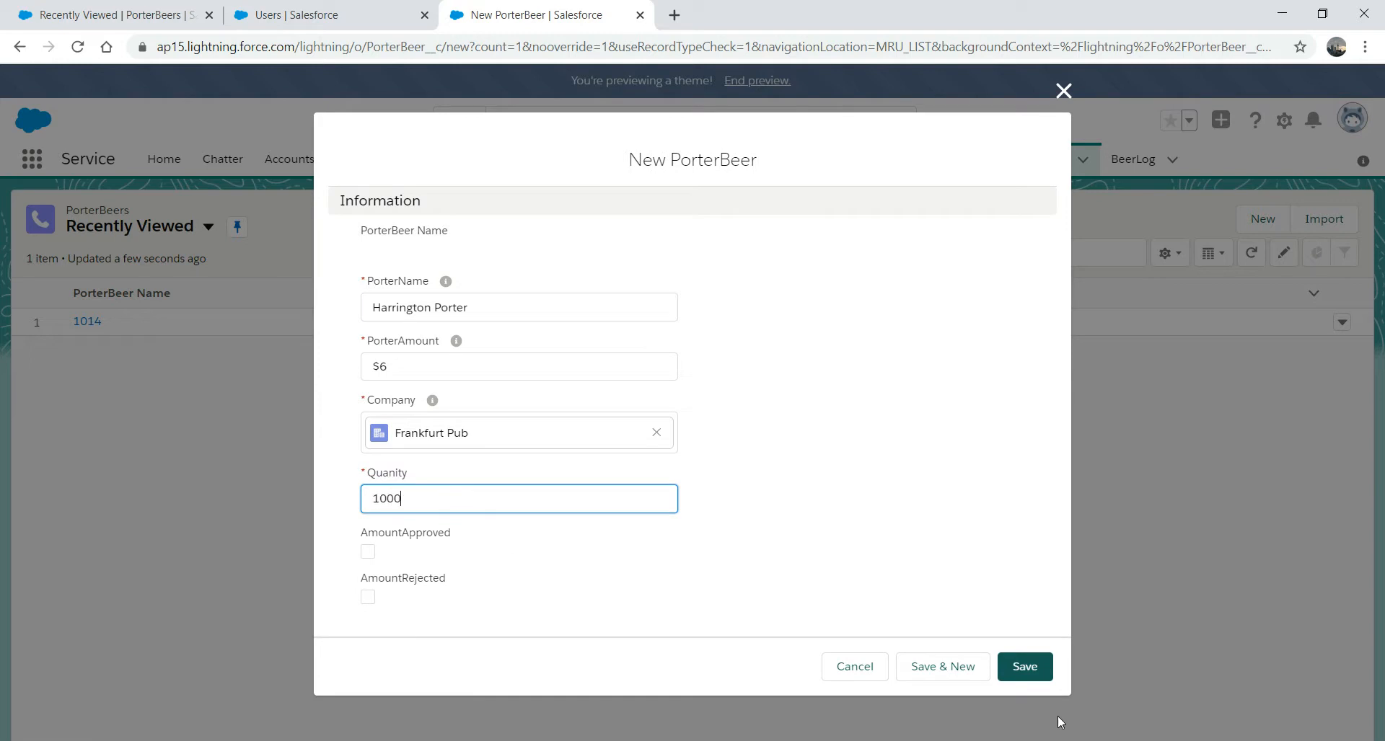
pyautogui.click(1024, 666)
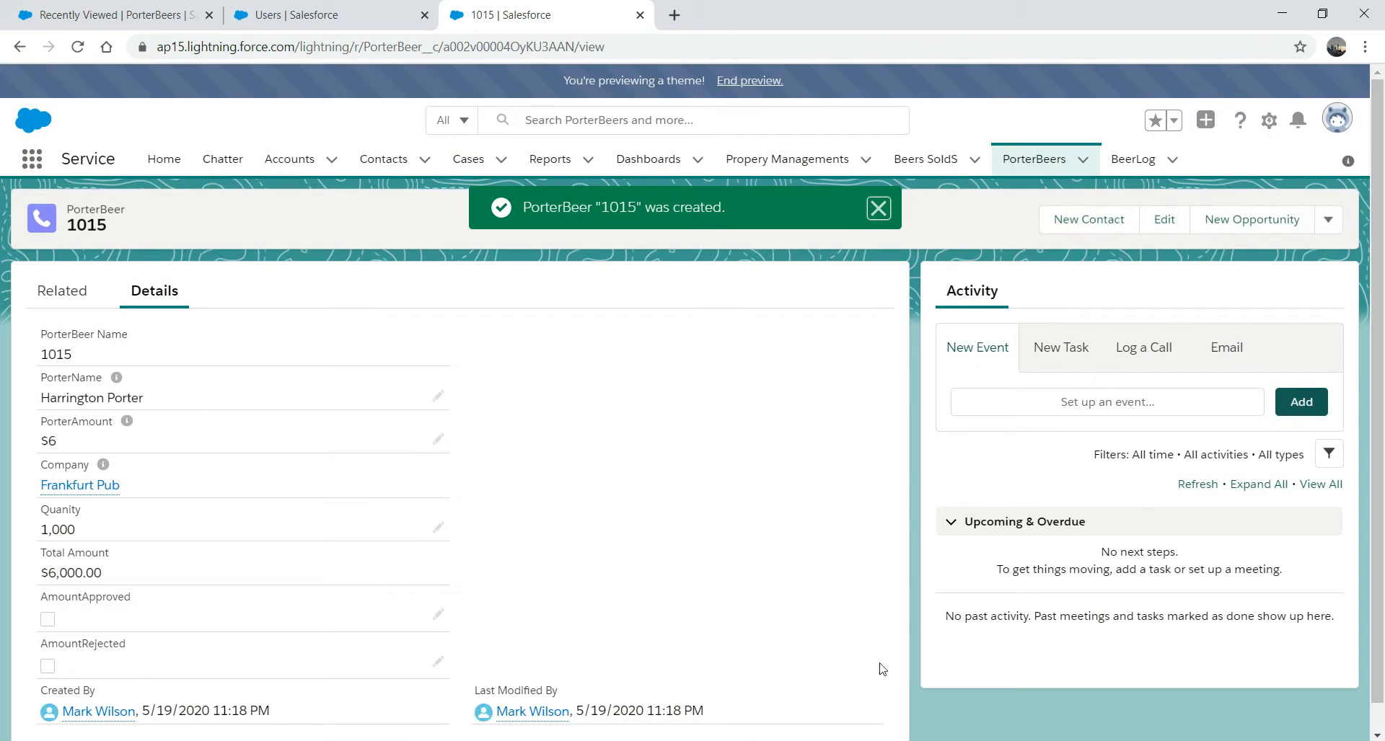
# - Submit PorterBeer 1015 for approval with the comment 'Please reject it'
pyautogui.click(1334, 225)
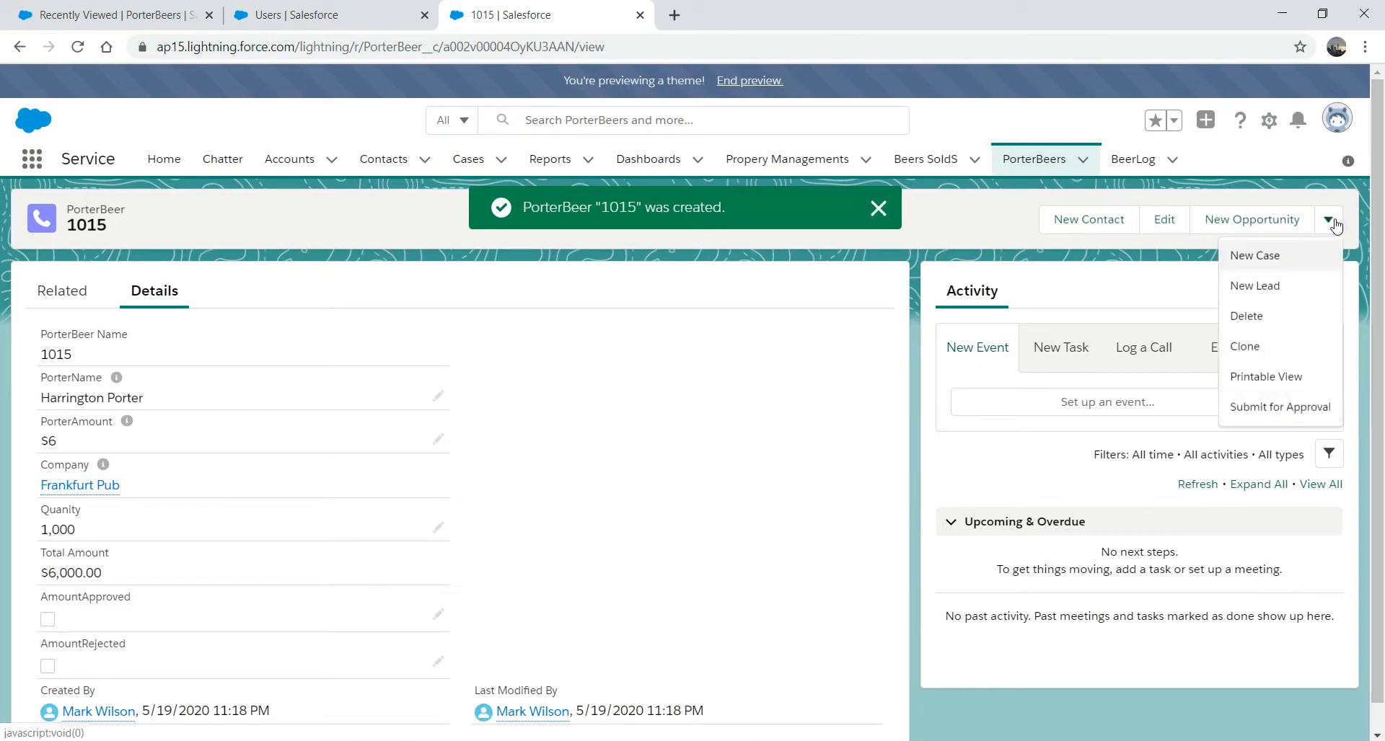
pyautogui.click(1274, 412)
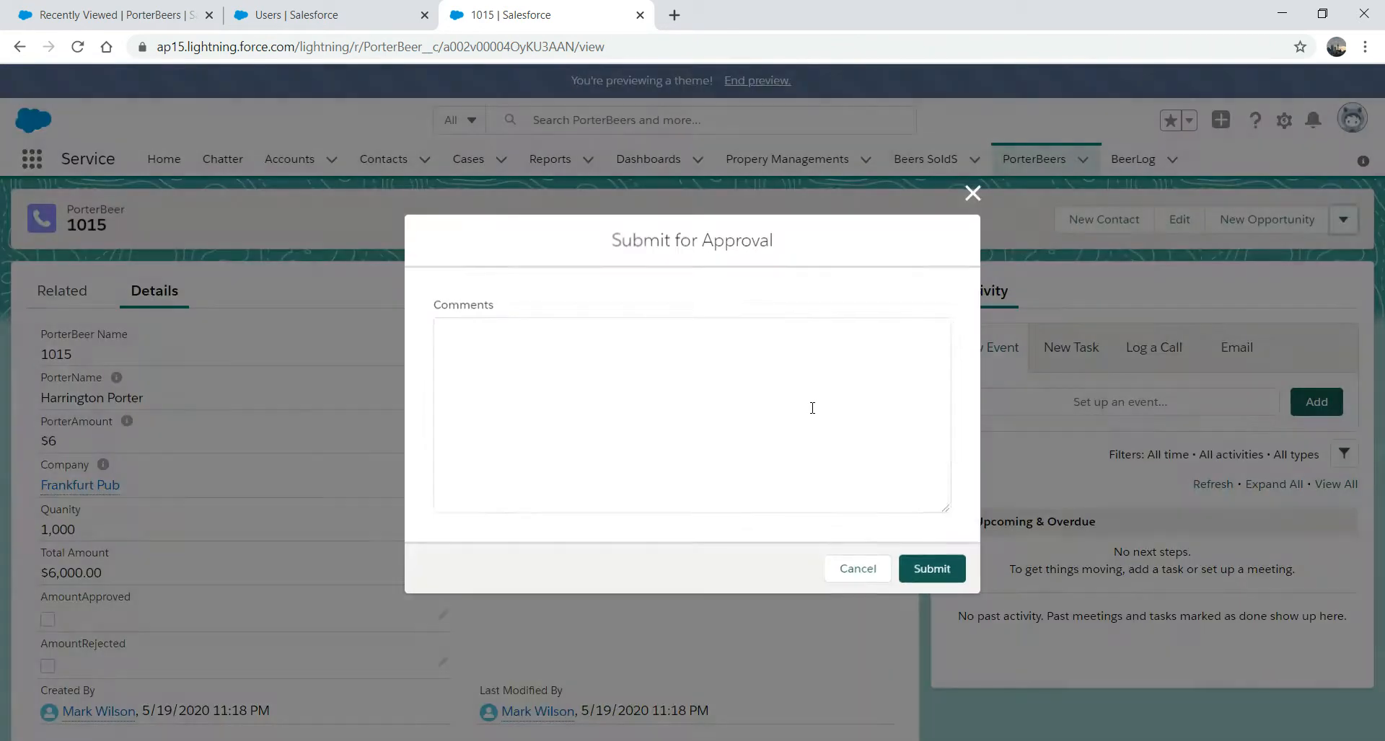
pyautogui.write('Please rejecte')
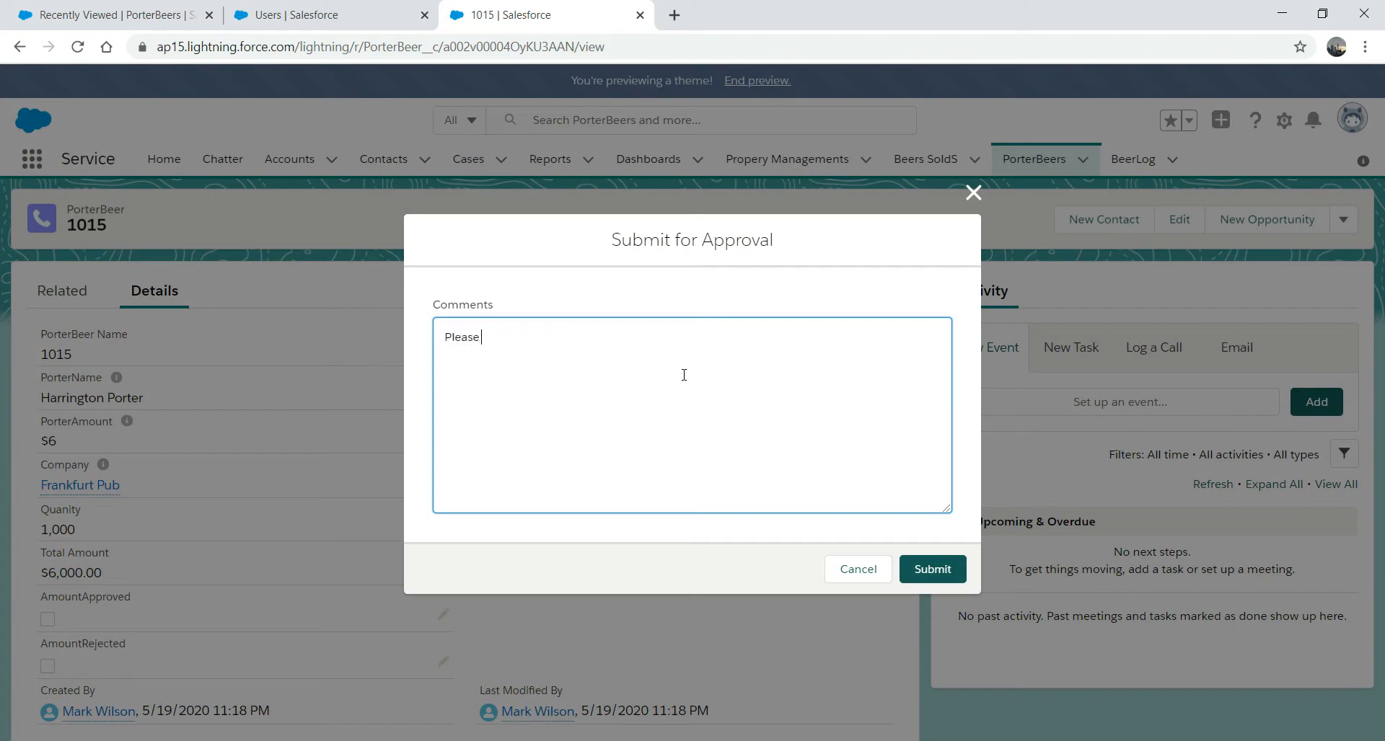
pyautogui.write(' it')
pyautogui.click(937, 574)
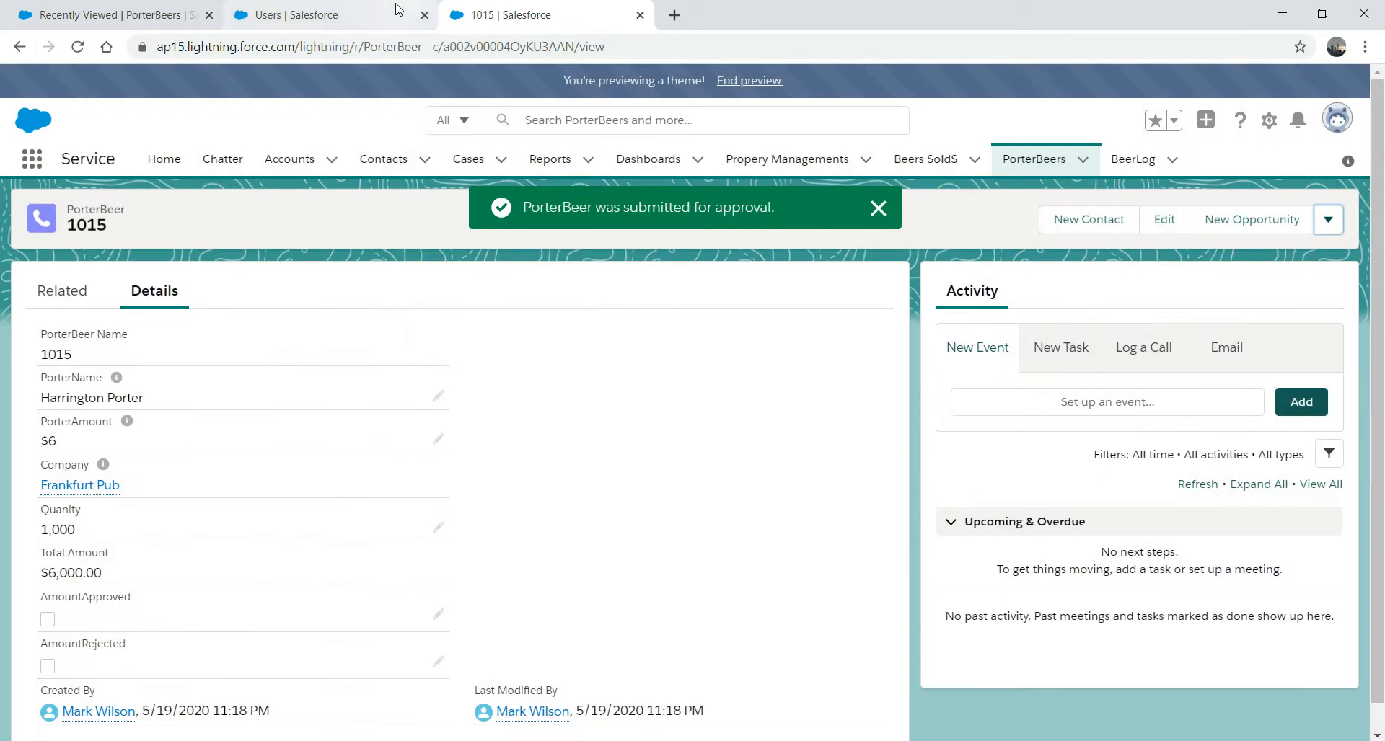
pyautogui.click(339, 13)
pyautogui.click(537, 15)
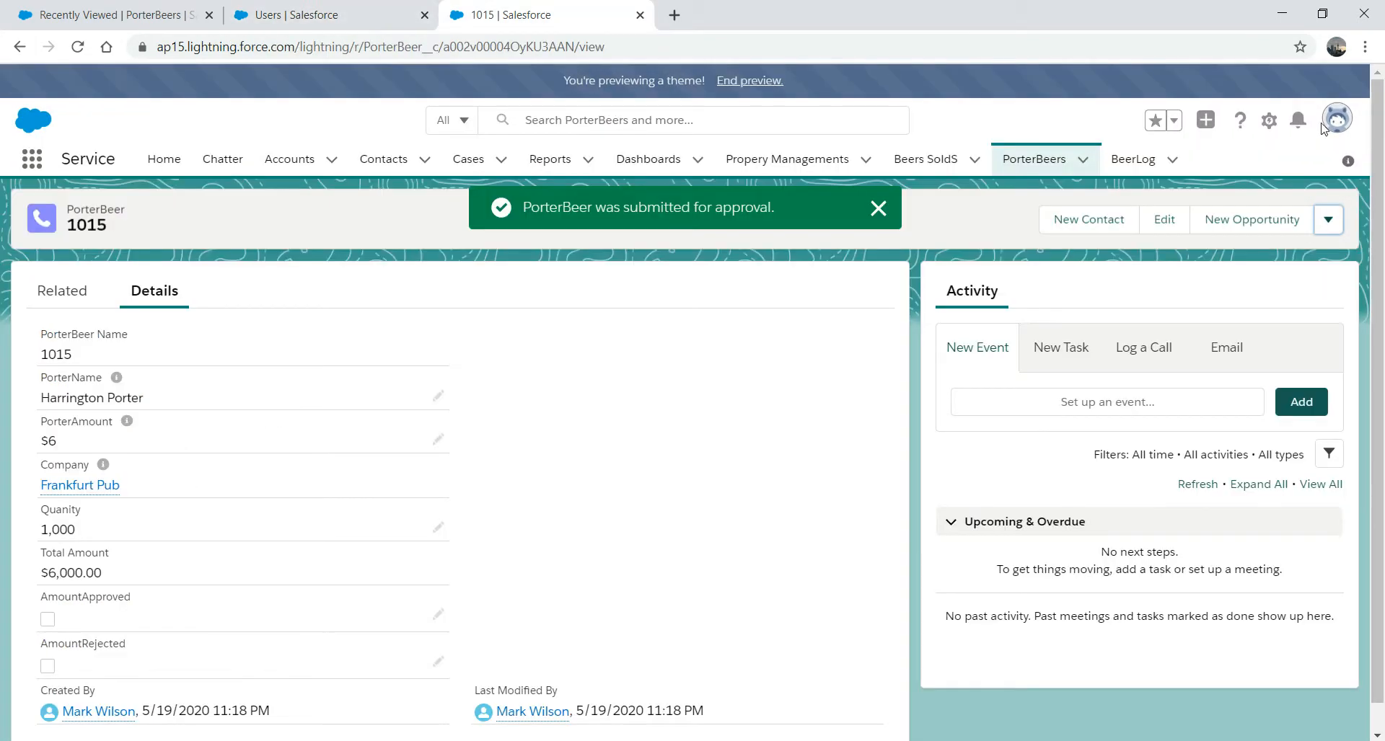
pyautogui.click(1268, 120)
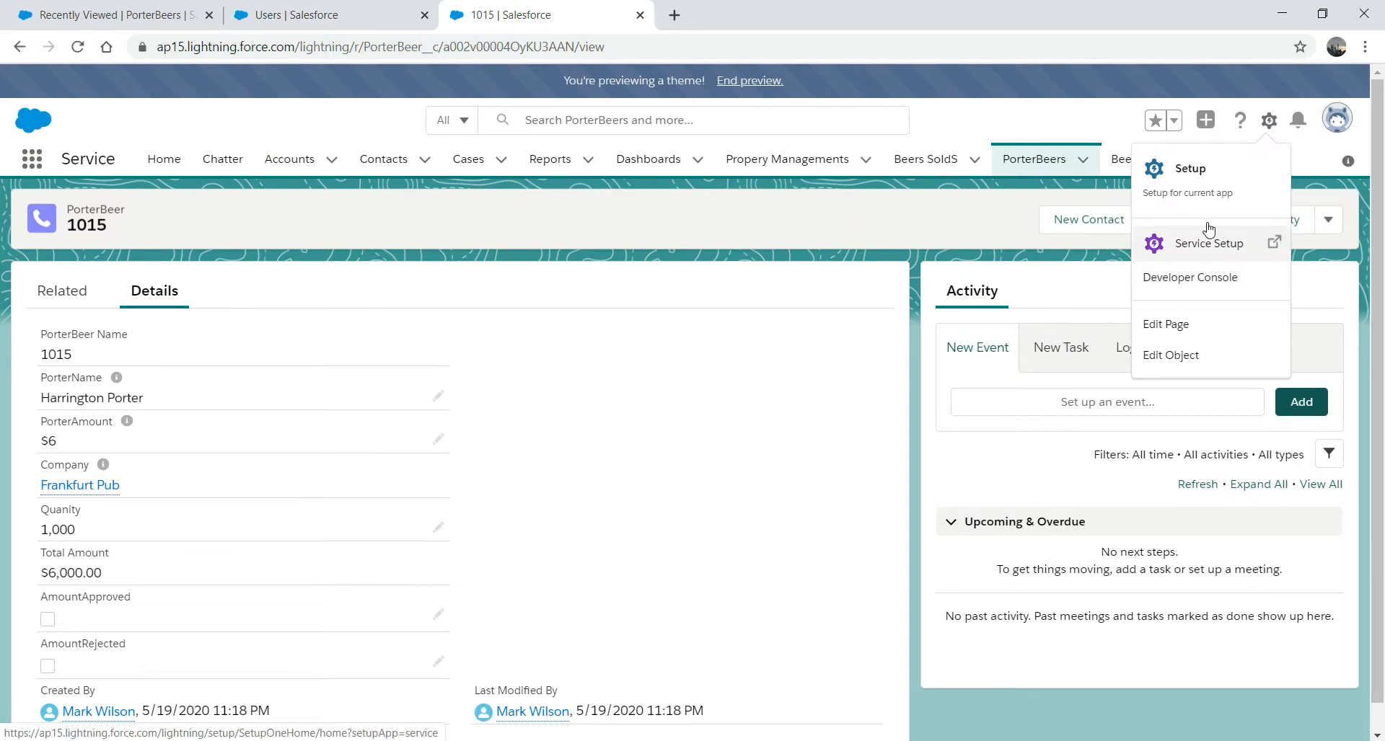
# - In Setup, find Users through the 'user' Quick Find search and log in as the Test user
pyautogui.click(1191, 186)
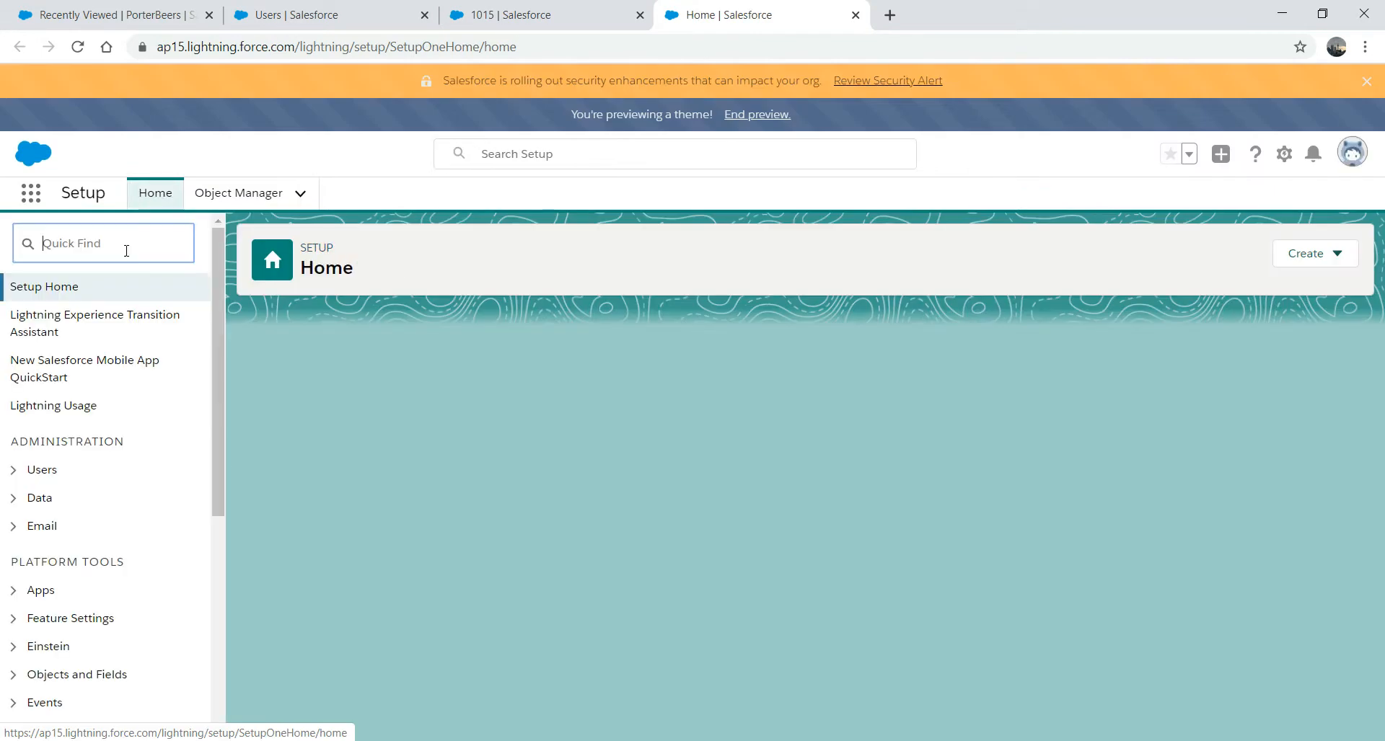
pyautogui.write('us')
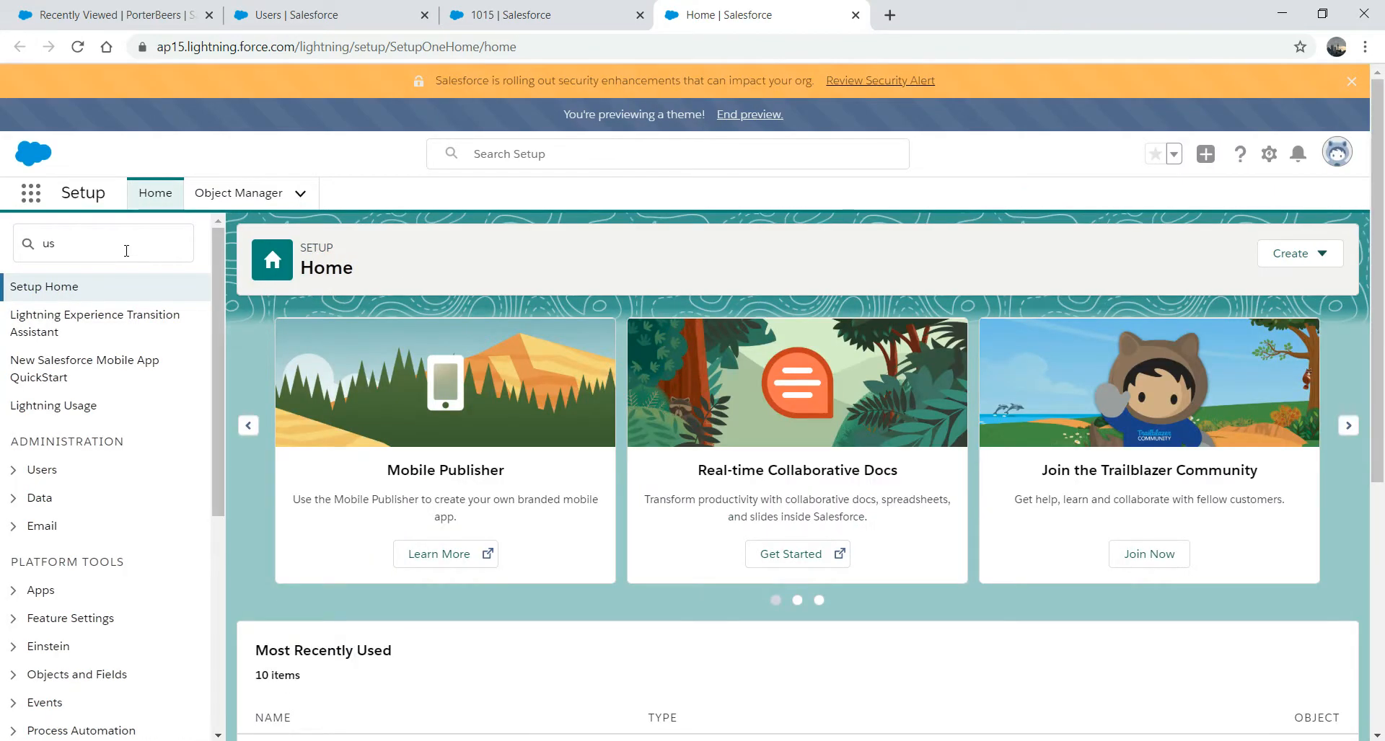
pyautogui.write('er')
pyautogui.click(78, 513)
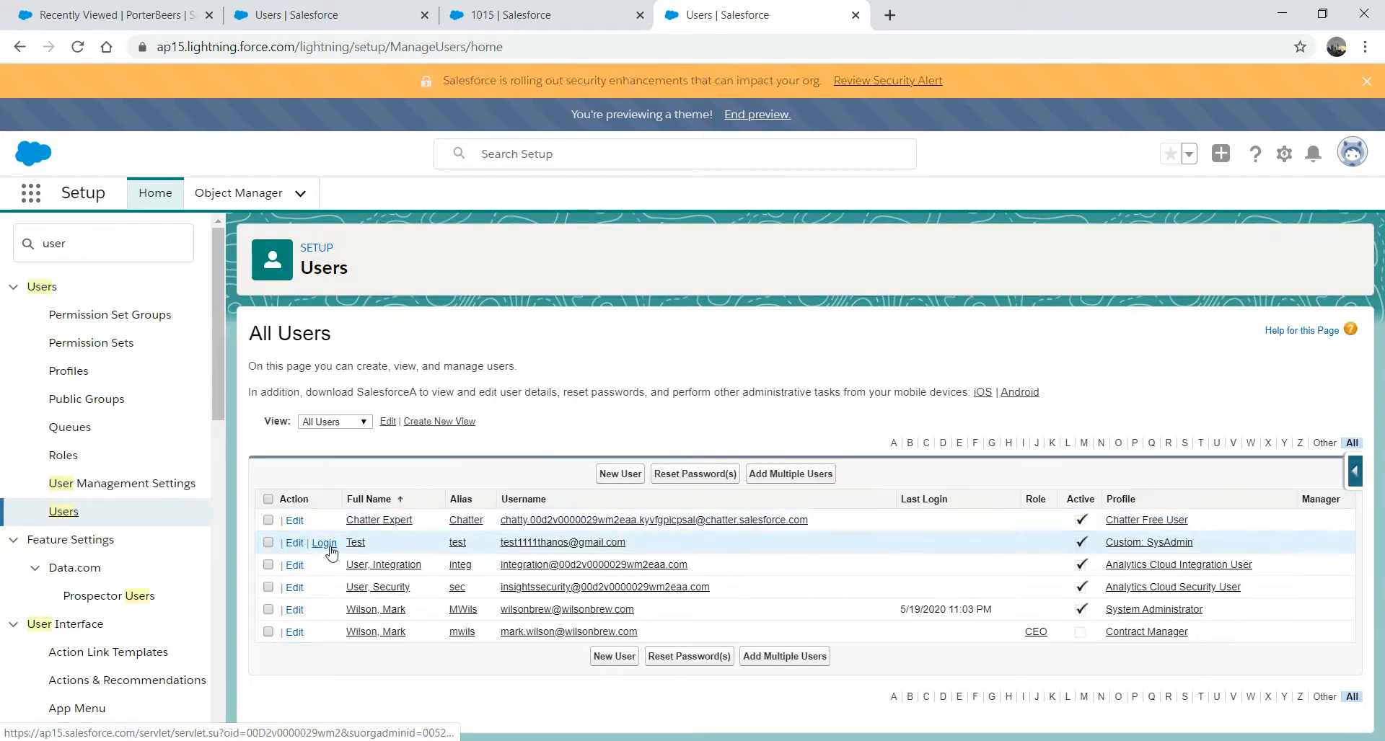
pyautogui.click(326, 546)
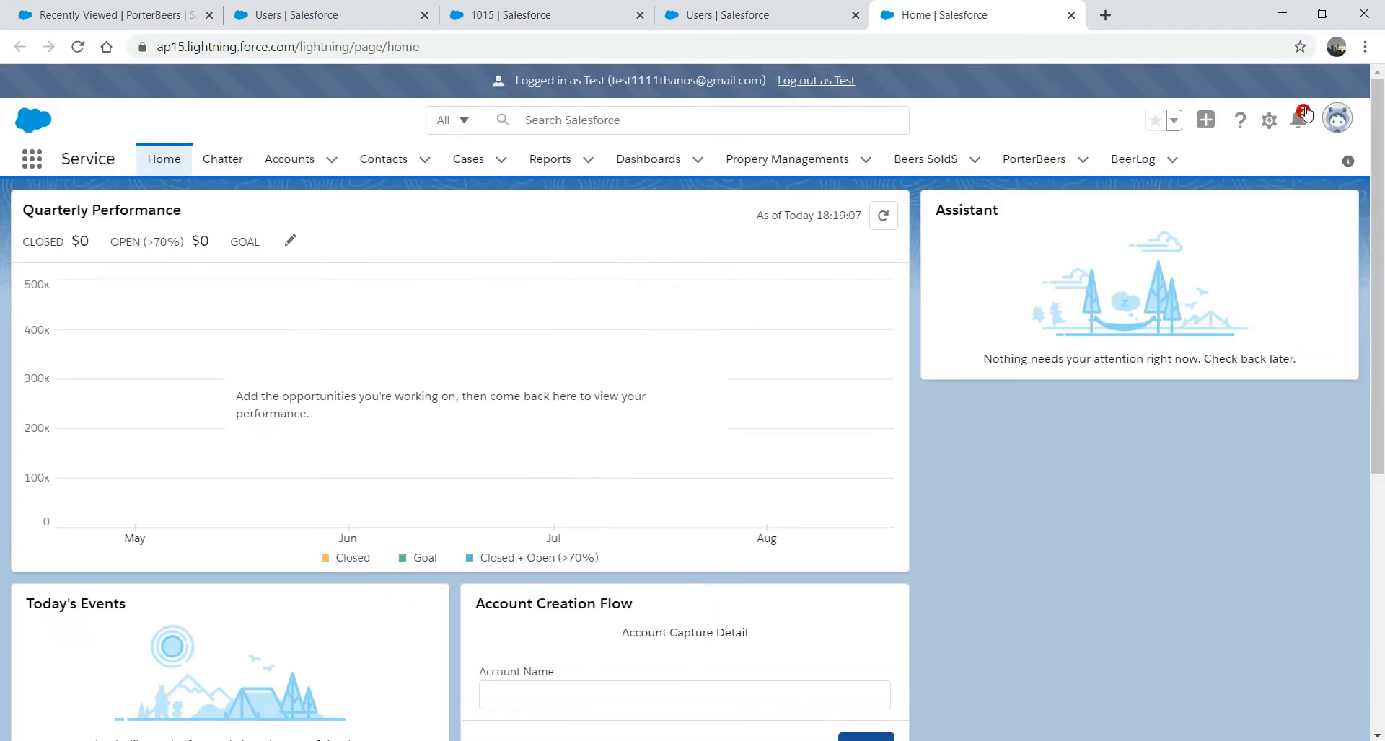
# - From the notifications, reject the 1015 approval request with comment 'You have asked me to reject it'
pyautogui.click(1298, 120)
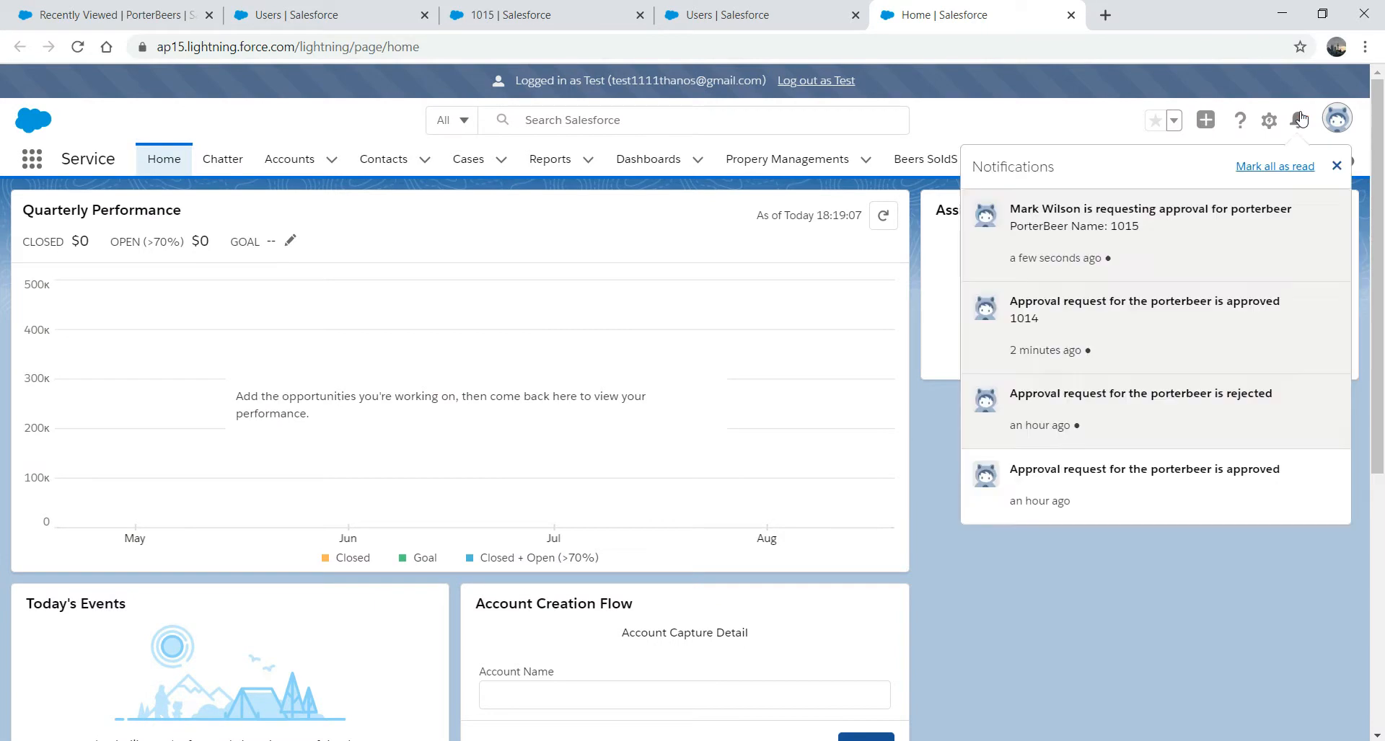
pyautogui.click(1100, 218)
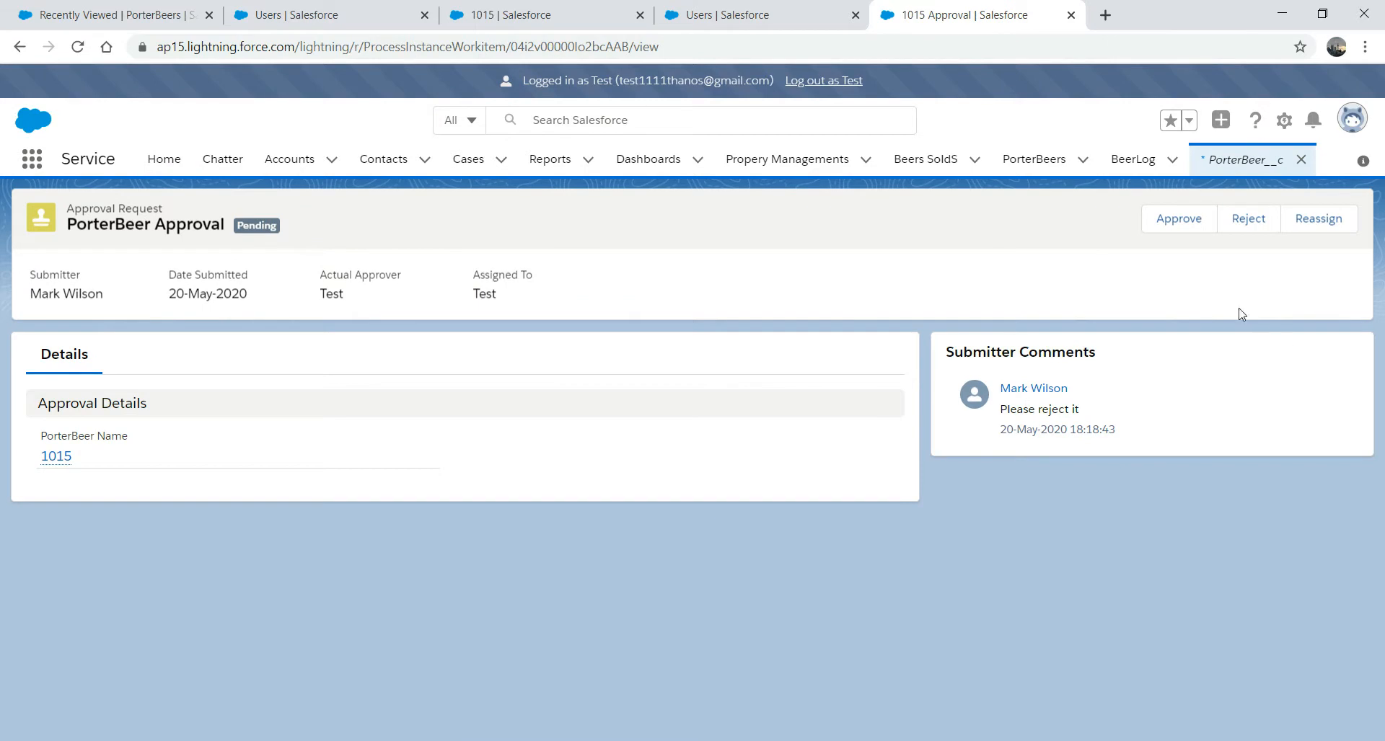
pyautogui.click(1237, 224)
pyautogui.write('You have asked me to rejec')
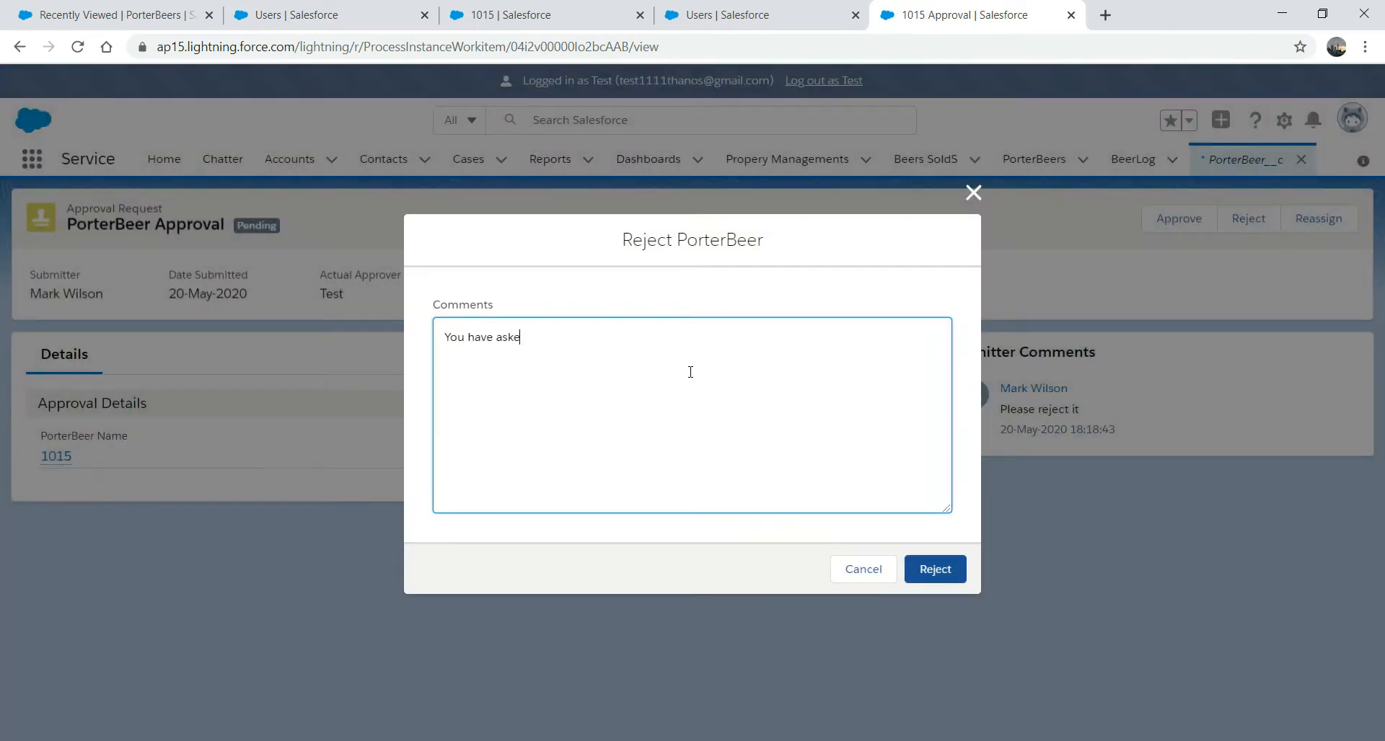
pyautogui.write('t it')
pyautogui.click(937, 577)
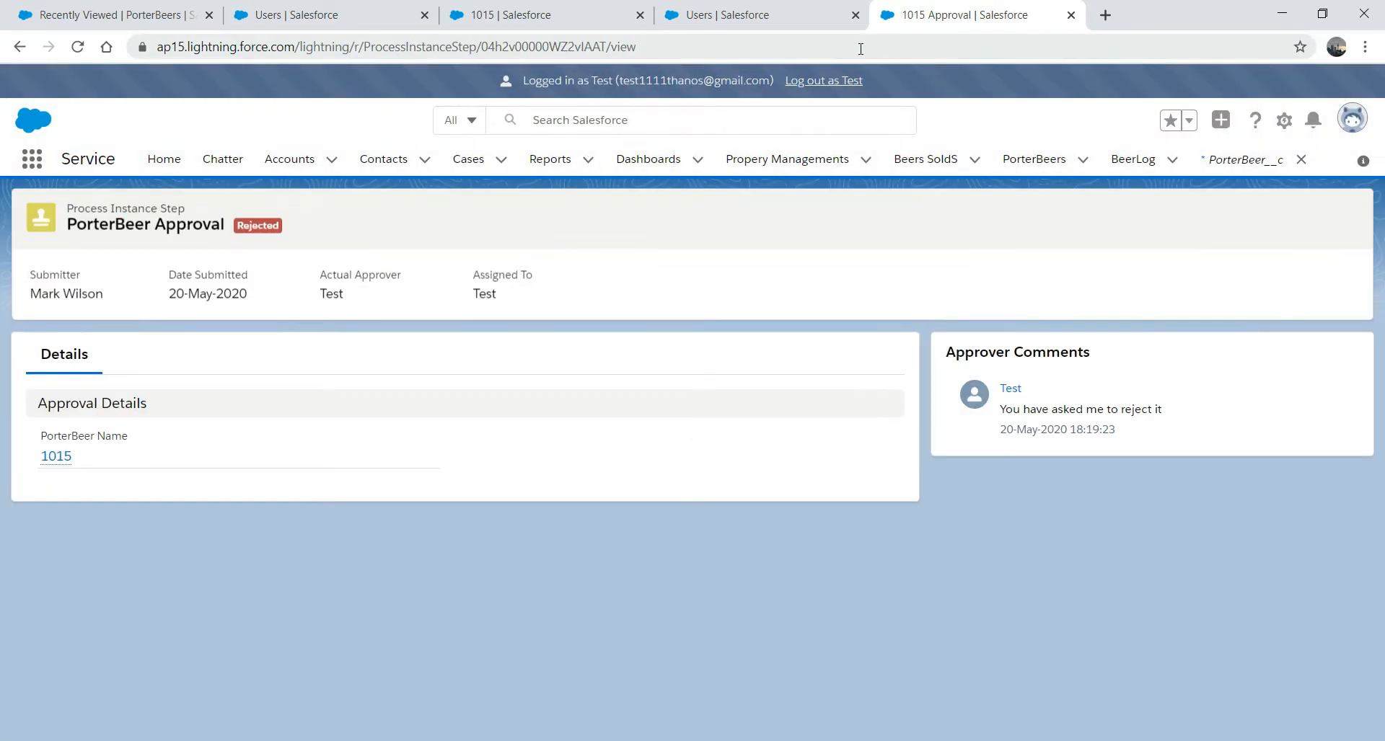
pyautogui.click(710, 13)
pyautogui.click(564, 10)
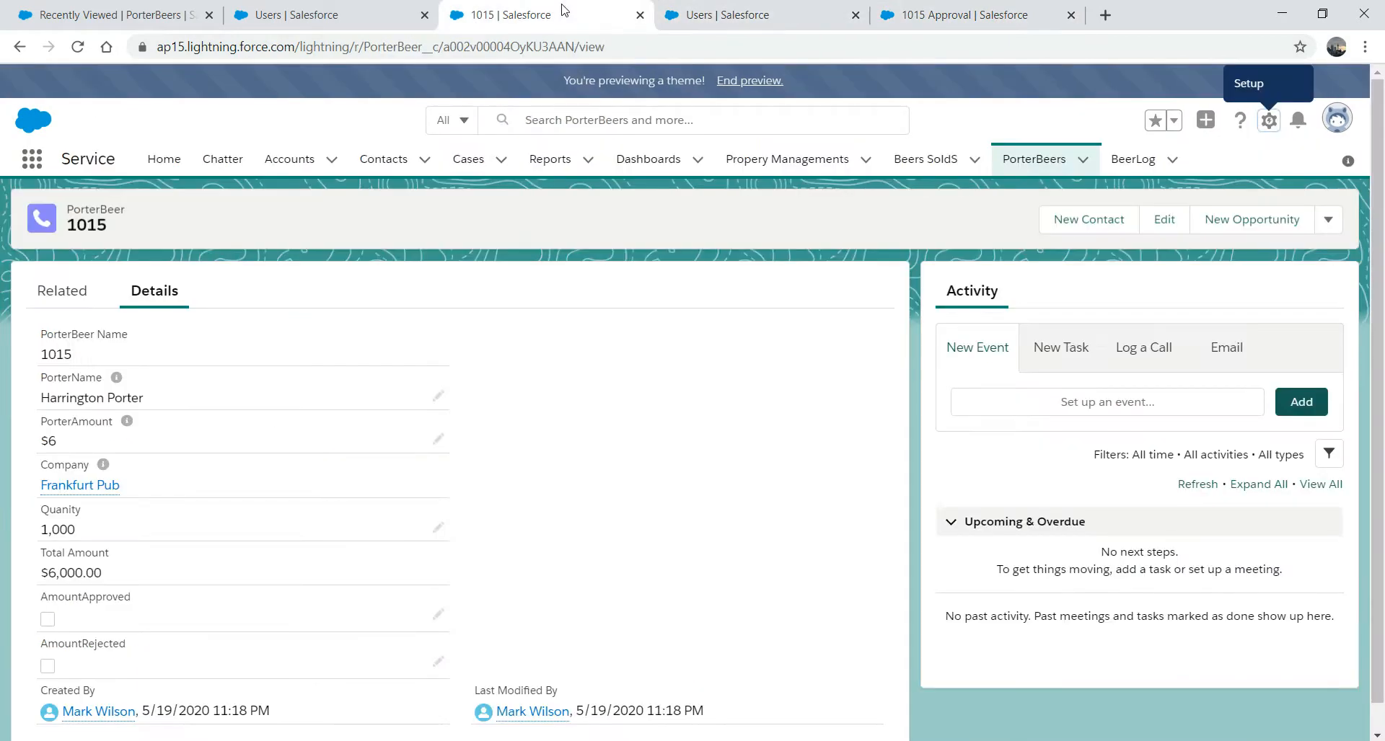
# - Reload the PorterBeer 1015 record page to show its updated approval fields
pyautogui.click(599, 57)
pyautogui.press('Return')
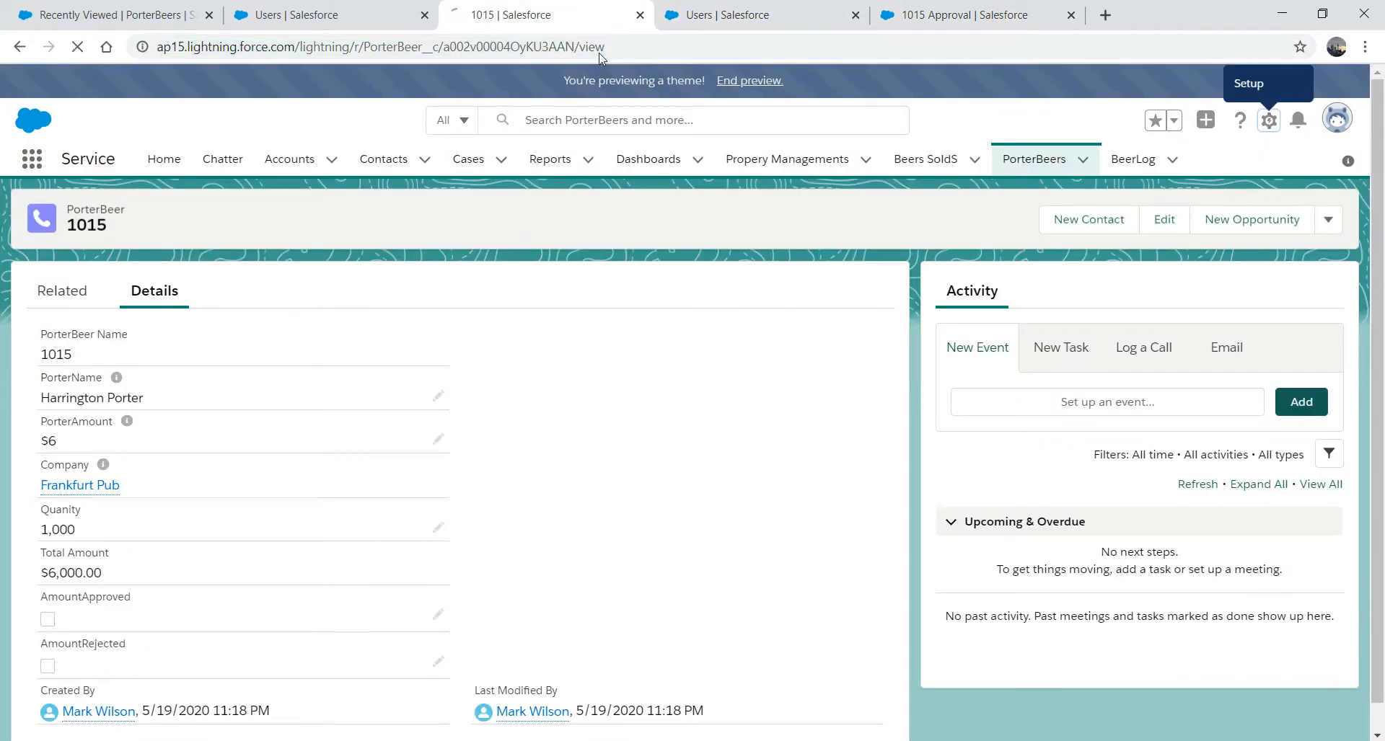